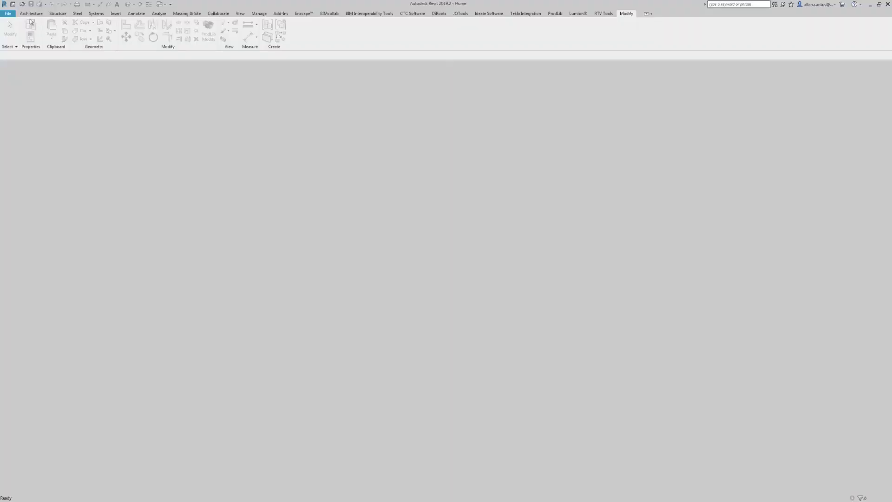
# Step: Open Serrated_Bottom_Plate.rfa from the RevitVideos folder
pyautogui.click(22, 5)
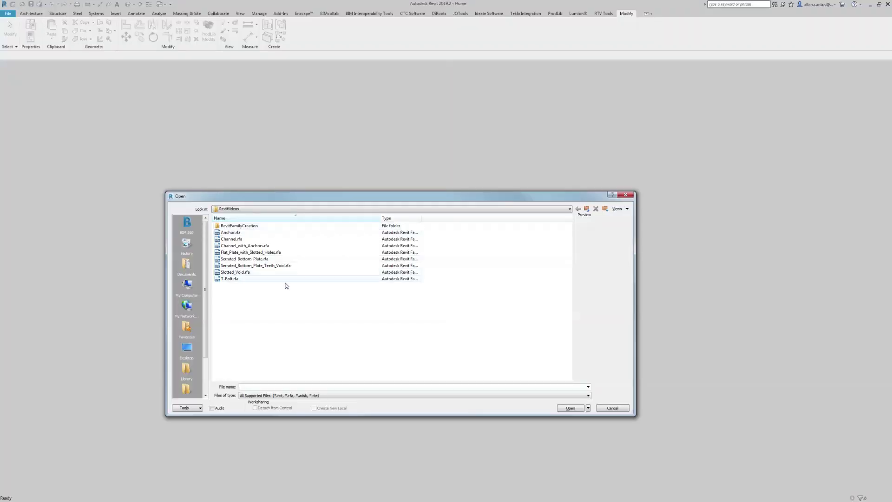
pyautogui.click(253, 260)
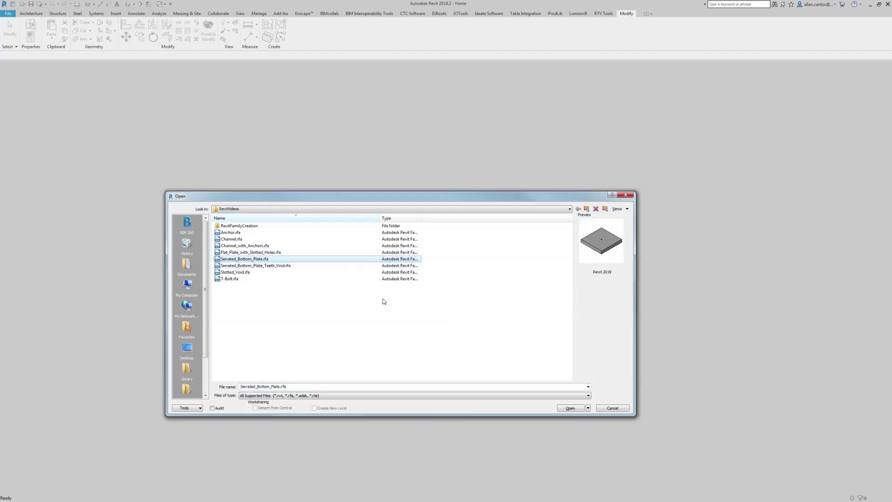
pyautogui.click(565, 410)
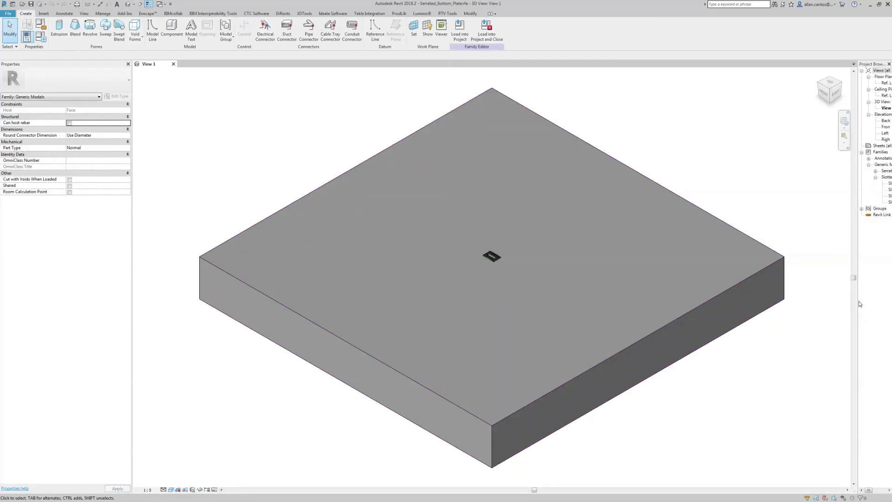
# Step: Delete the slotted hole cut from the plate in the 3D view
pyautogui.moveTo(857, 301); pyautogui.dragTo(789, 301)
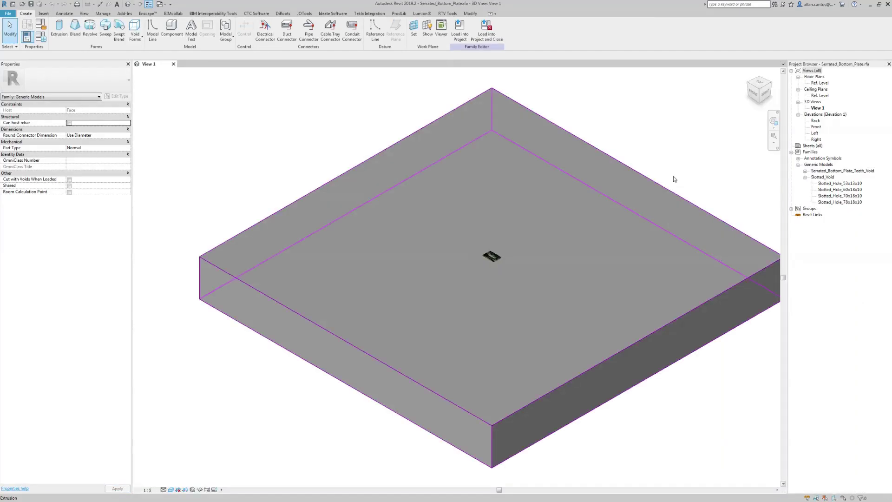
pyautogui.scroll(10, 511, 257)
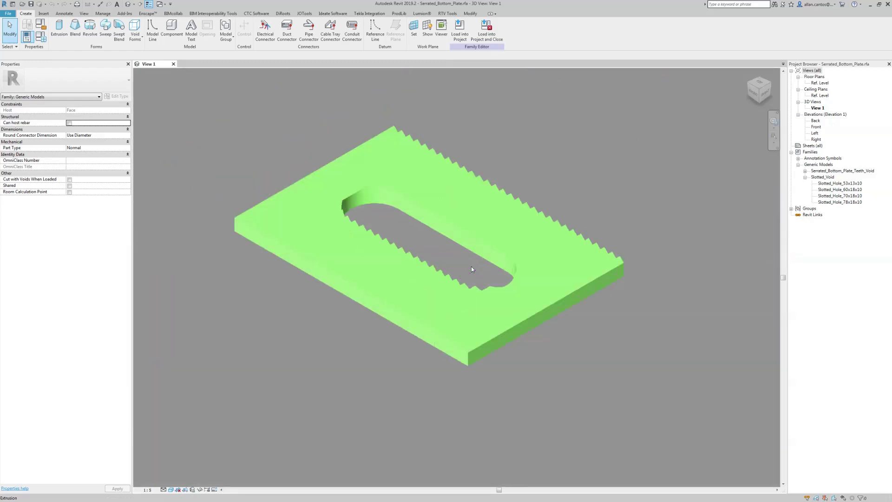
pyautogui.click(501, 286)
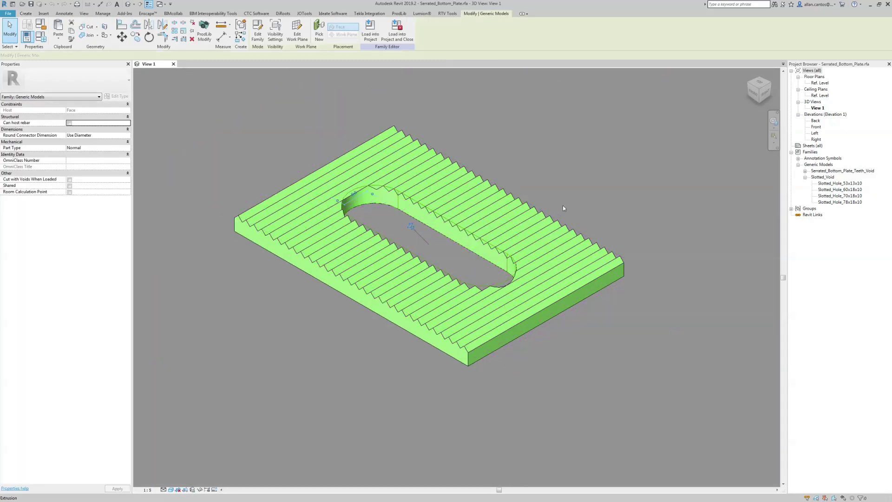
pyautogui.press('Delete')
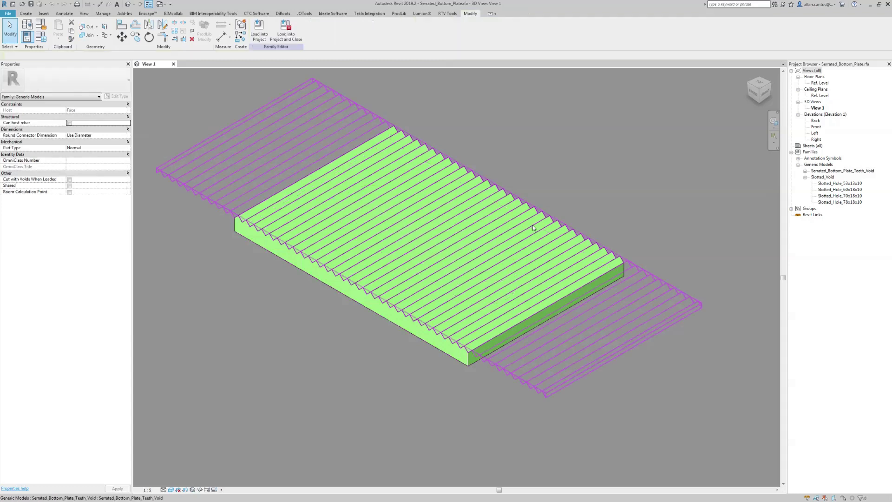
# Step: Delete the Slotted_Void family and its types from the Project Browser
pyautogui.click(823, 177)
pyautogui.press('Delete')
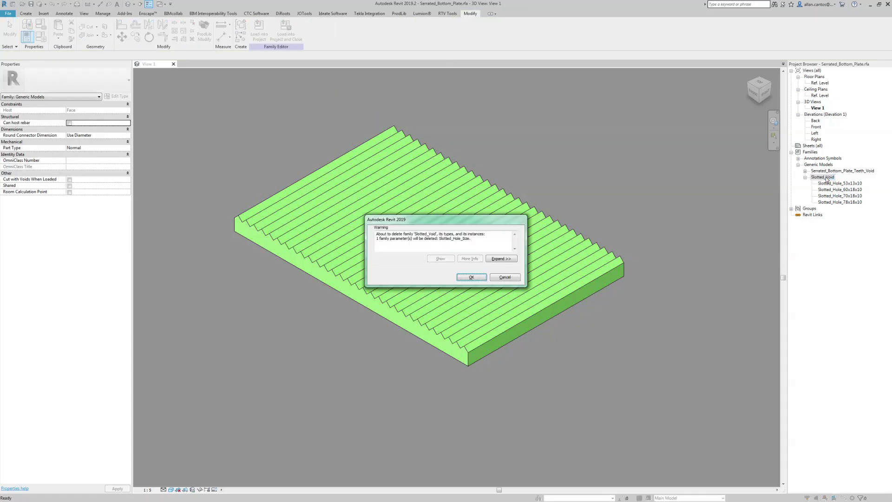
pyautogui.click(479, 280)
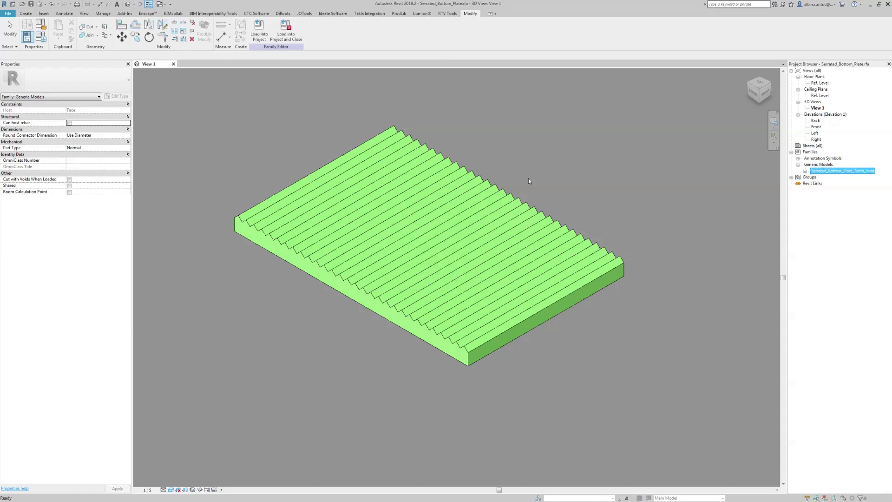
# Step: Temporarily hide the large box extrusion and the existing teeth void
pyautogui.scroll(-8, 460, 214)
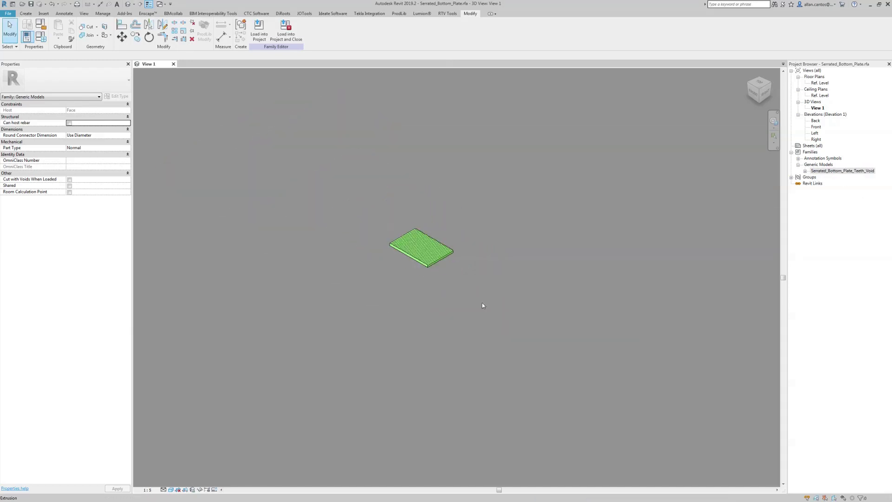
pyautogui.scroll(-3, 480, 301)
pyautogui.click(479, 294)
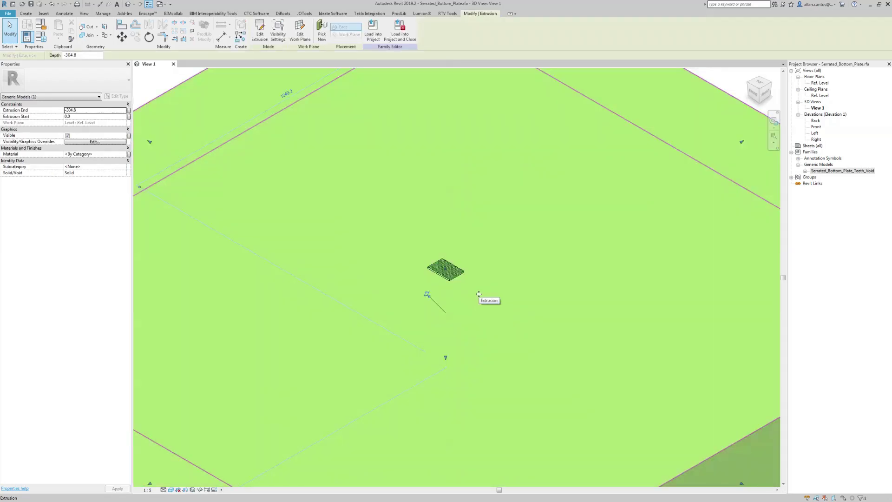
pyautogui.press('h')
pyautogui.press('h')
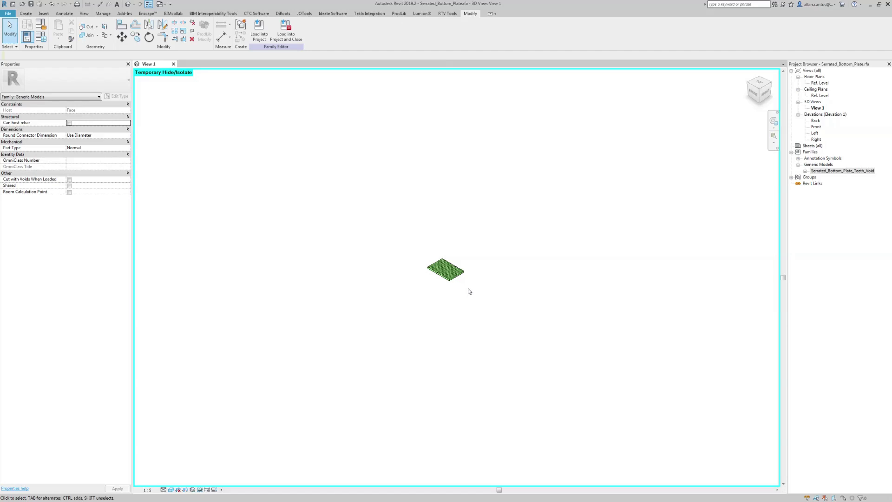
pyautogui.scroll(2, 466, 288)
pyautogui.scroll(2, 463, 279)
pyautogui.click(465, 290)
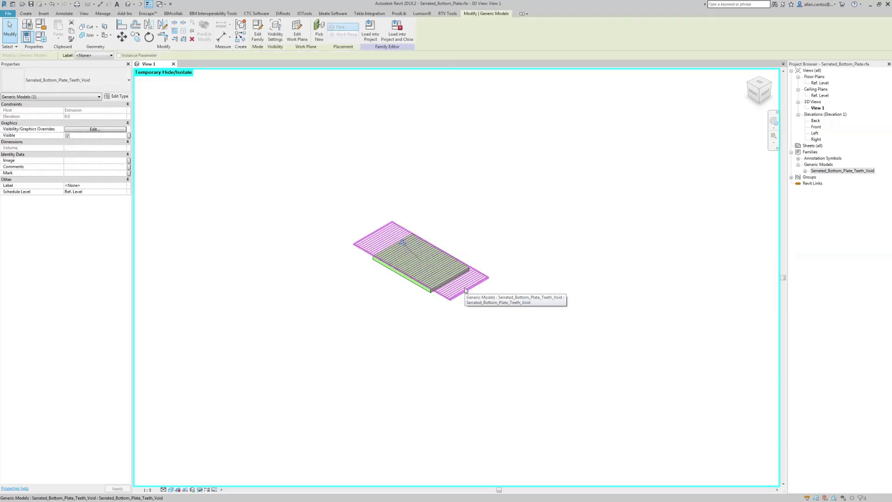
pyautogui.press('h')
pyautogui.press('h')
# Step: Place a Serrated_Bottom_Plate_Teeth_Void instance on the plate face
pyautogui.keyDown('shift'); pyautogui.moveTo(461, 297); pyautogui.dragTo(478, 213, button='middle'); pyautogui.keyUp('shift')
pyautogui.scroll(2, 478, 213)
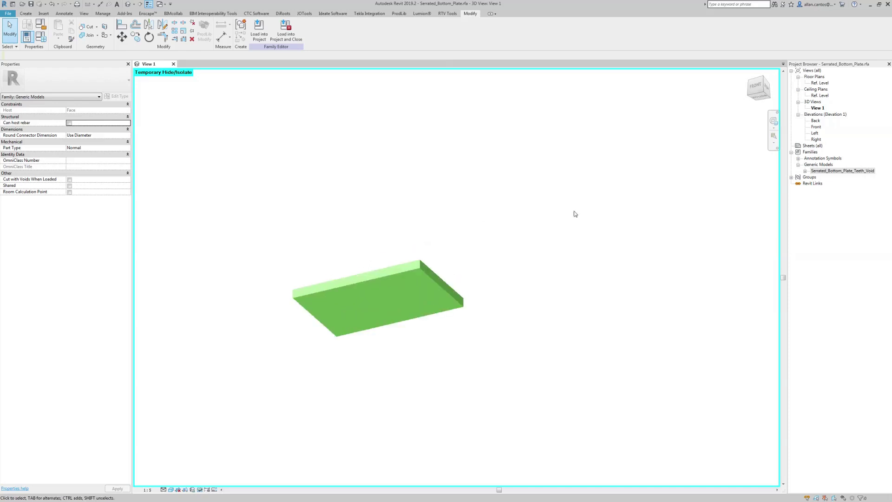
pyautogui.click(806, 173)
pyautogui.moveTo(835, 177); pyautogui.dragTo(406, 291)
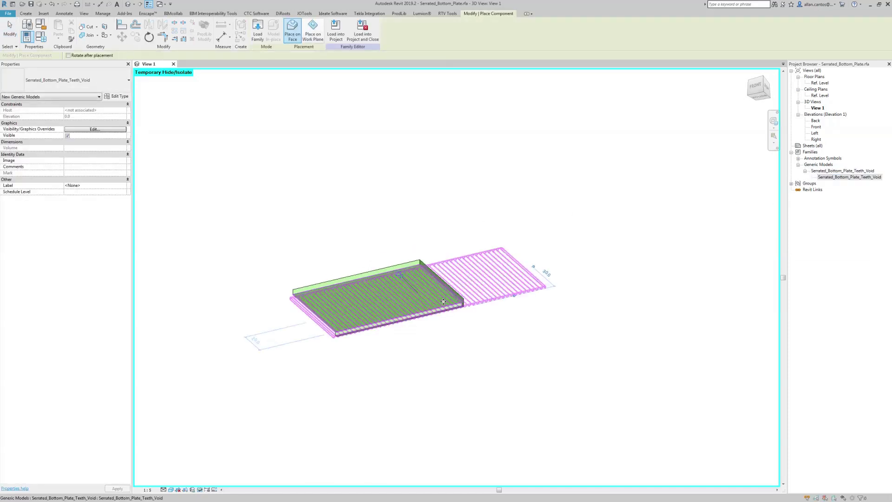
pyautogui.click(418, 292)
pyautogui.click(10, 34)
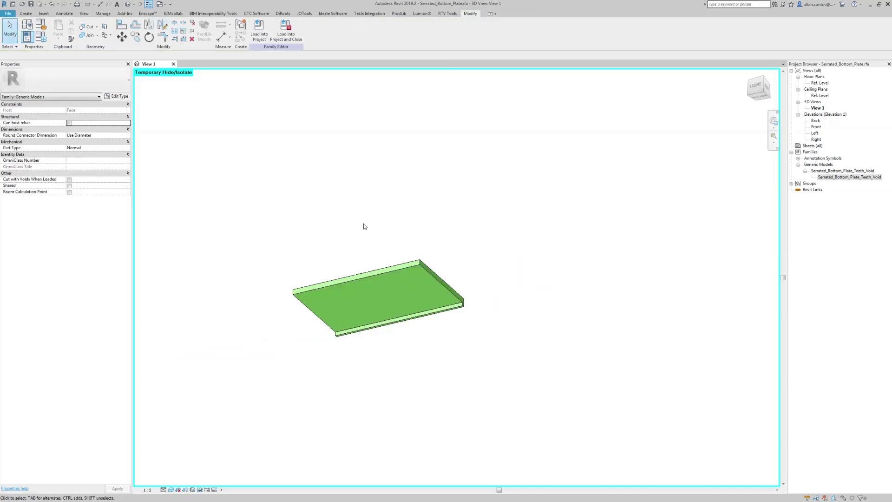
# Step: Select the newly placed teeth void and orbit to inspect it against the plate
pyautogui.click(398, 294)
pyautogui.scroll(3, 413, 299)
pyautogui.scroll(10, 413, 299)
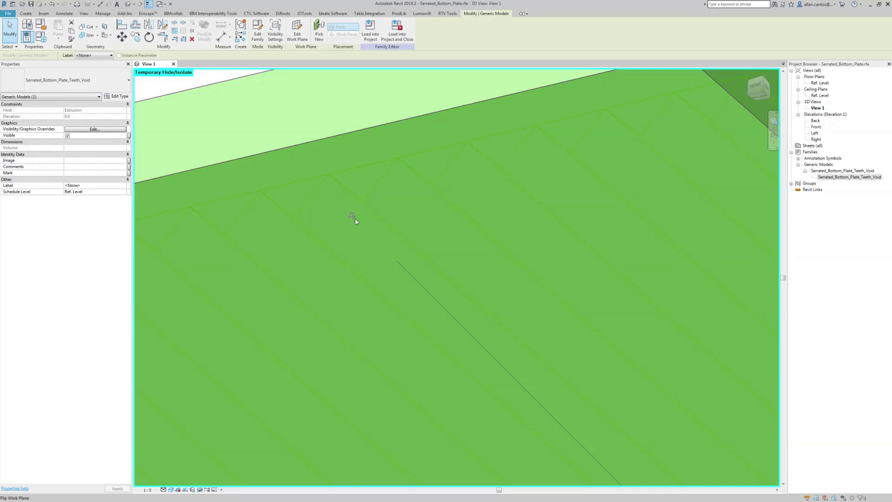
pyautogui.scroll(-3, 355, 219)
pyautogui.scroll(-2, 379, 278)
pyautogui.scroll(-4, 379, 279)
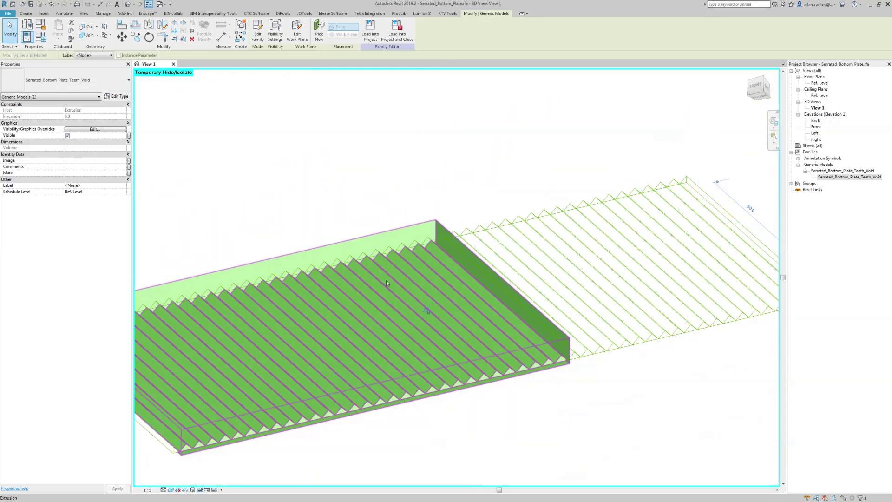
pyautogui.click(466, 209)
pyautogui.scroll(-2, 442, 275)
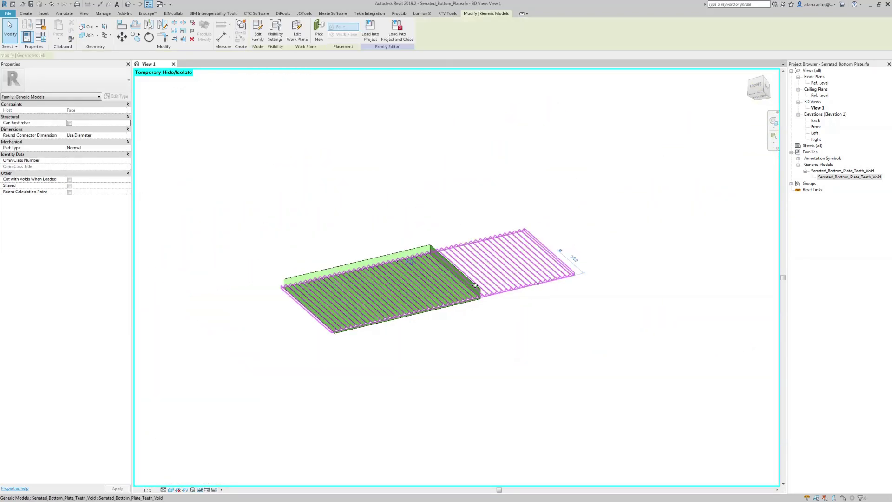
pyautogui.click(567, 249)
pyautogui.keyDown('shift'); pyautogui.moveTo(568, 249); pyautogui.dragTo(278, 440, button='middle'); pyautogui.keyUp('shift')
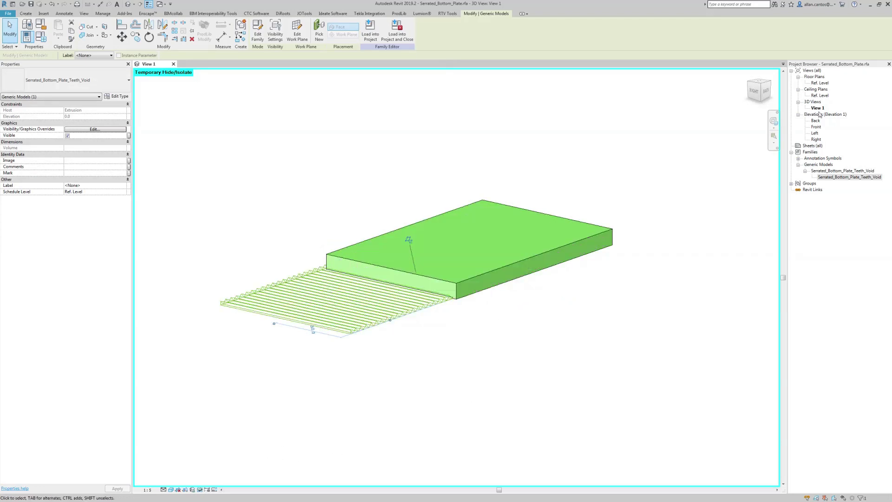
# Step: Switch to the Ref. Level floor plan and select the teeth void
pyautogui.doubleClick(820, 84)
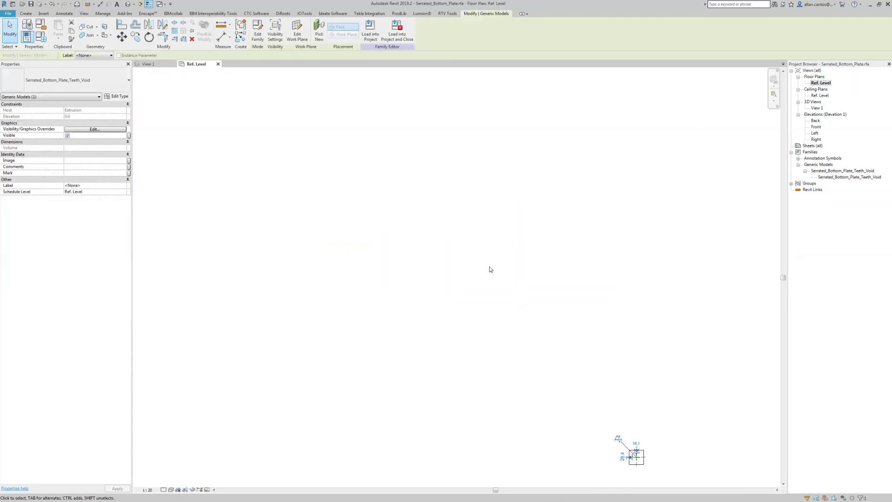
pyautogui.click(607, 364)
pyautogui.scroll(10, 632, 453)
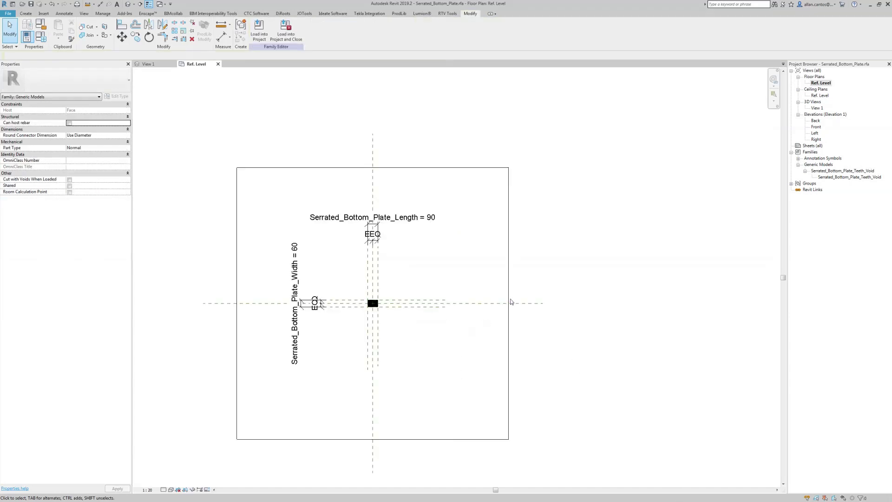
pyautogui.scroll(5, 325, 298)
pyautogui.click(398, 290)
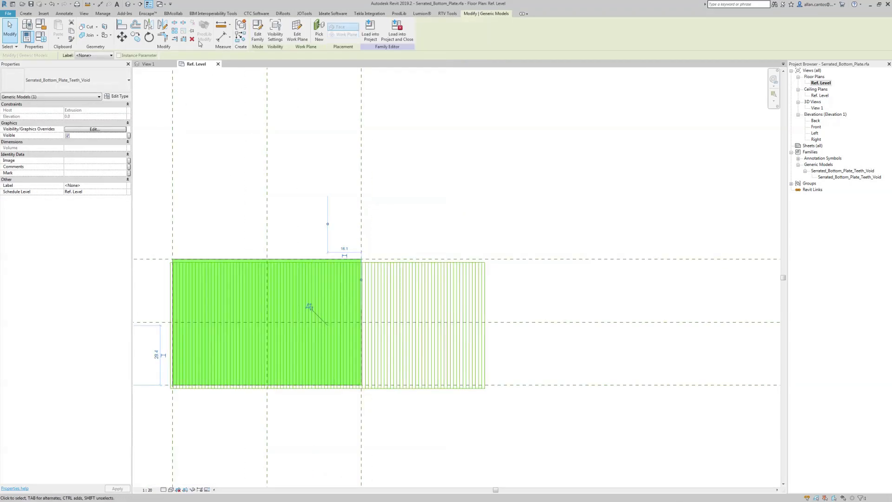
# Step: Align the void's edges to the centre reference planes using Align
pyautogui.click(122, 26)
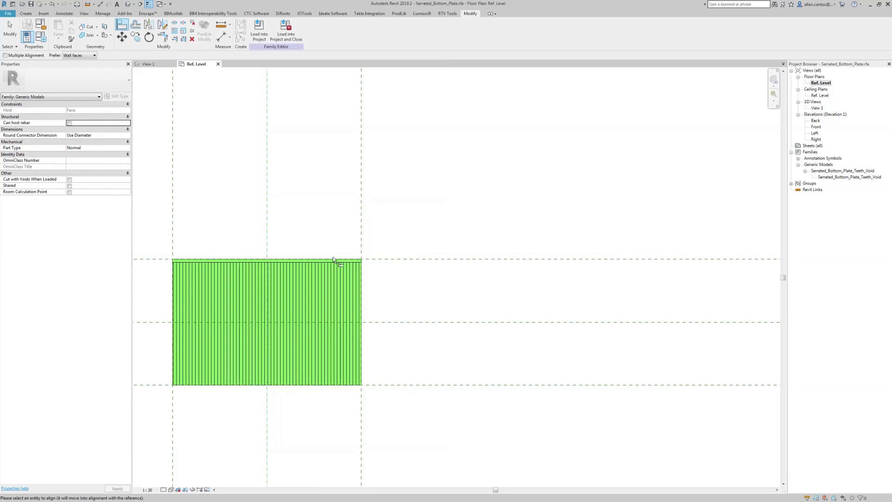
pyautogui.click(327, 393)
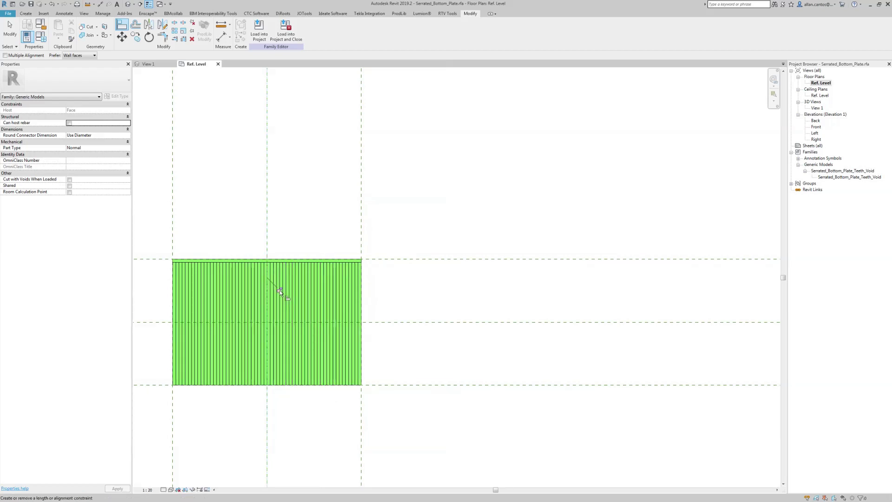
pyautogui.click(668, 322)
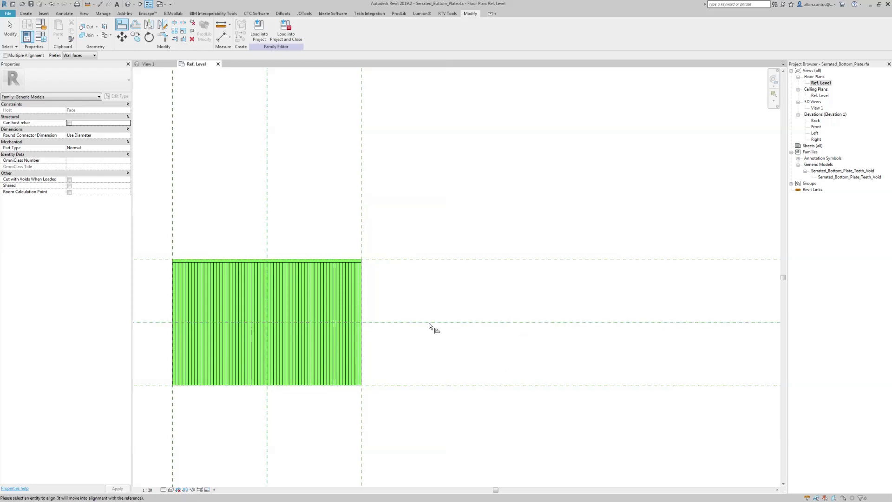
pyautogui.click(365, 326)
pyautogui.press('Escape')
pyautogui.press('Escape')
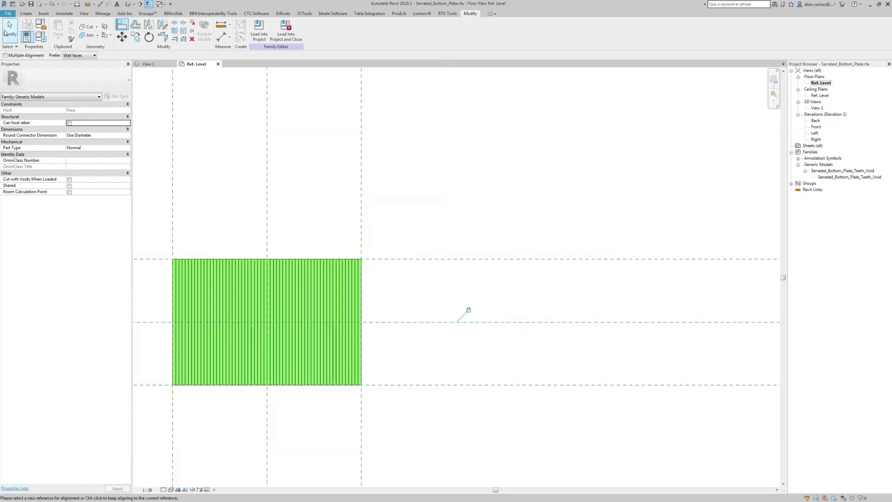
# Step: Bring up the Family Types dialog
pyautogui.scroll(-3, 496, 252)
pyautogui.scroll(2, 466, 247)
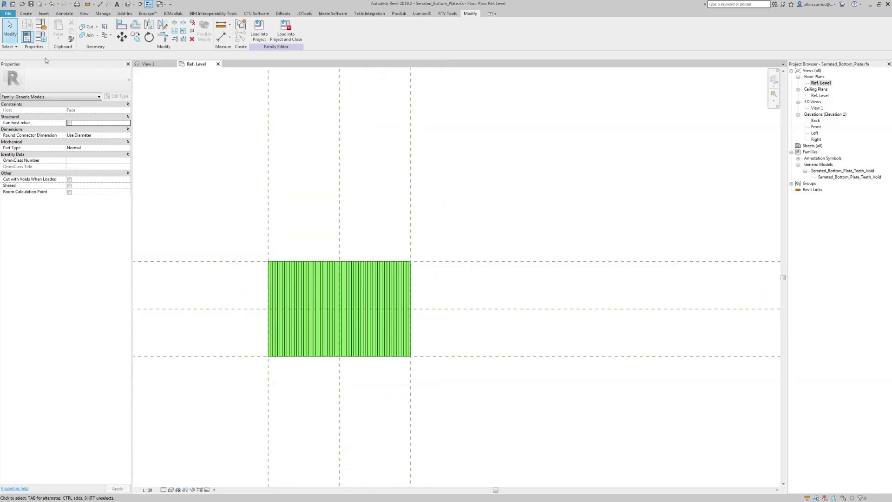
pyautogui.click(41, 36)
# Step: Flex the plate to Length 45, Width 45 and Thickness 5, applying the values
pyautogui.click(482, 236)
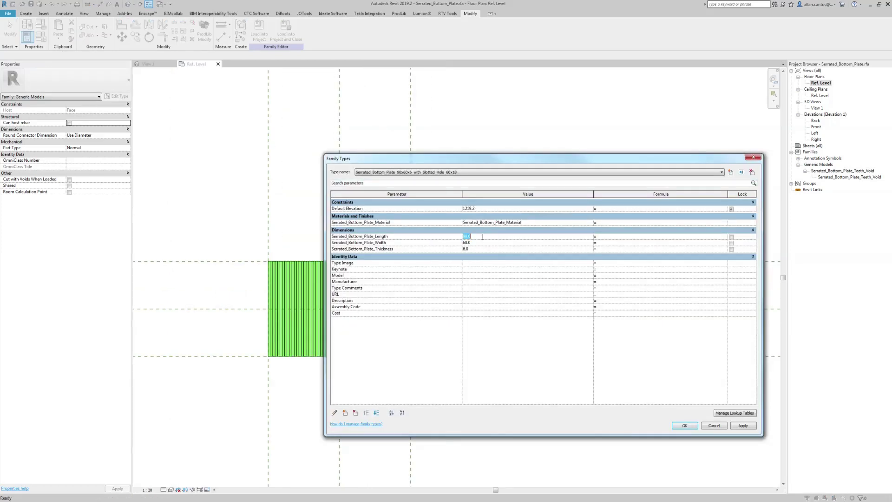
pyautogui.write('45')
pyautogui.click(478, 243)
pyautogui.write('4')
pyautogui.click(477, 249)
pyautogui.write('5')
pyautogui.click(743, 425)
pyautogui.click(685, 426)
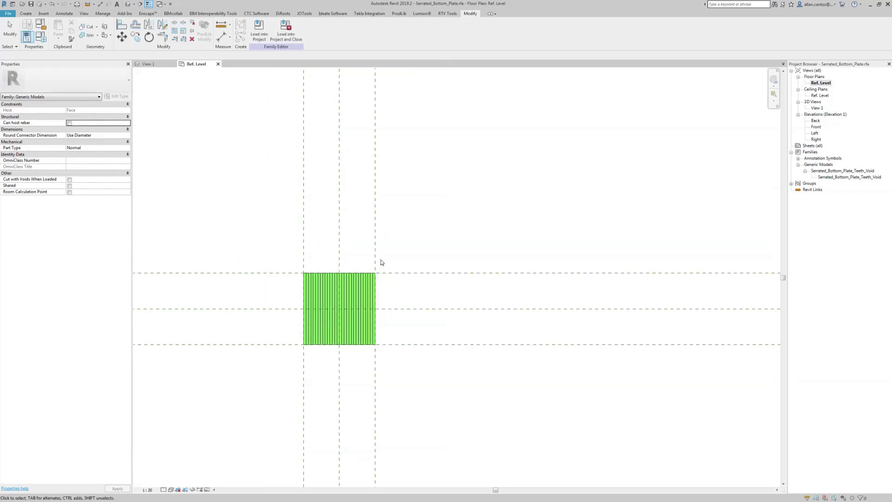
pyautogui.scroll(2, 392, 291)
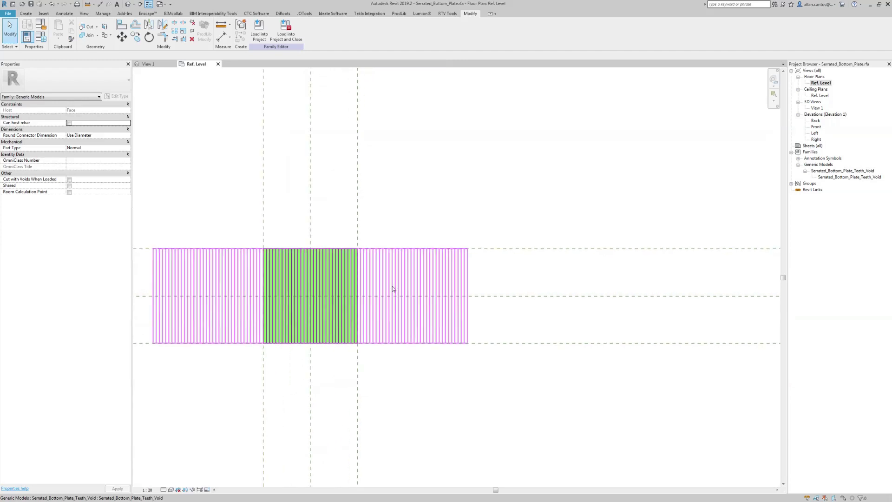
# Step: Rename the teeth void type to Serrated_Plate_Teeth_Void by removing 'Bottom_'
pyautogui.rightClick(823, 178)
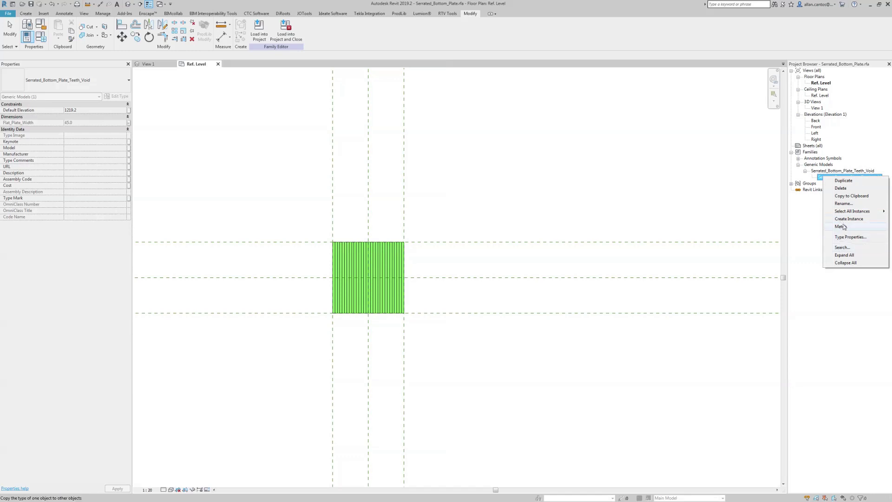
pyautogui.click(843, 204)
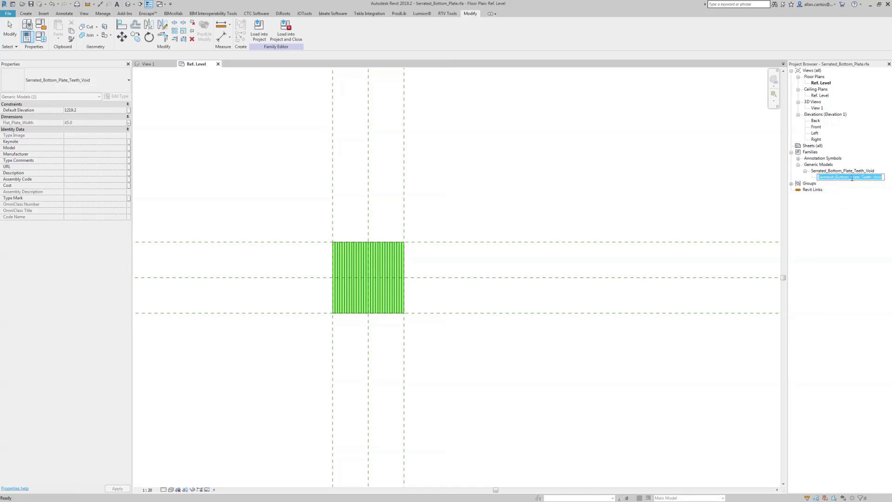
pyautogui.press('End')
pyautogui.press('BackSpace')
pyautogui.press('BackSpace')
pyautogui.press('BackSpace')
pyautogui.press('BackSpace')
pyautogui.press('BackSpace')
pyautogui.press('BackSpace')
pyautogui.press('BackSpace')
pyautogui.click(841, 172)
# Step: Rename the teeth void family to Serrated_Plate_Teeth_Void and zoom the view to fit
pyautogui.rightClick(838, 172)
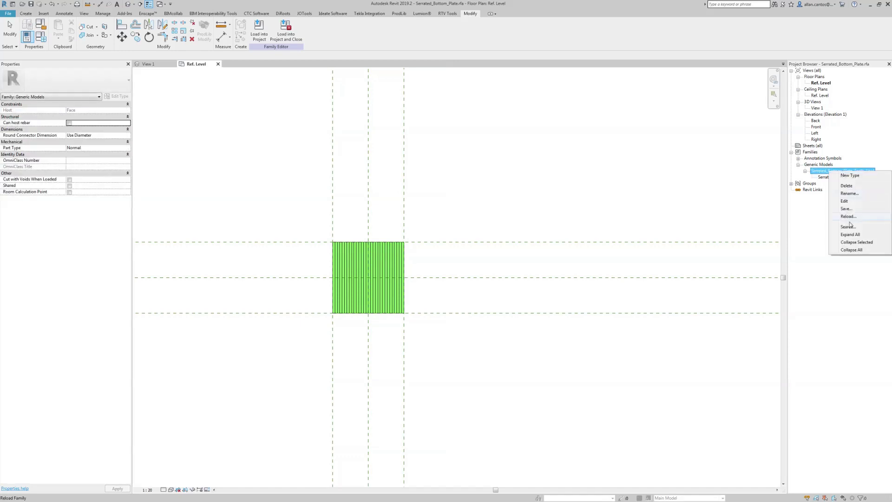
pyautogui.click(848, 194)
pyautogui.press('BackSpace')
pyautogui.press('BackSpace')
pyautogui.press('BackSpace')
pyautogui.press('BackSpace')
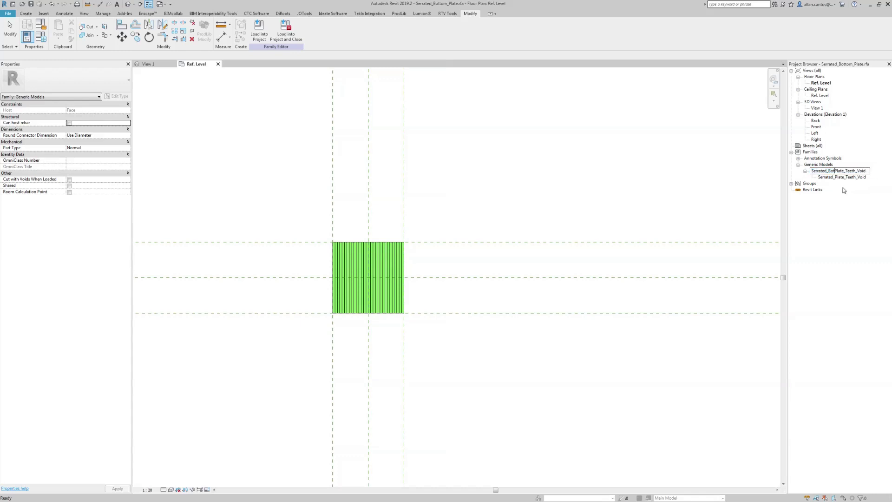
pyautogui.press('BackSpace')
pyautogui.press('BackSpace')
pyautogui.press('BackSpace')
pyautogui.press('Return')
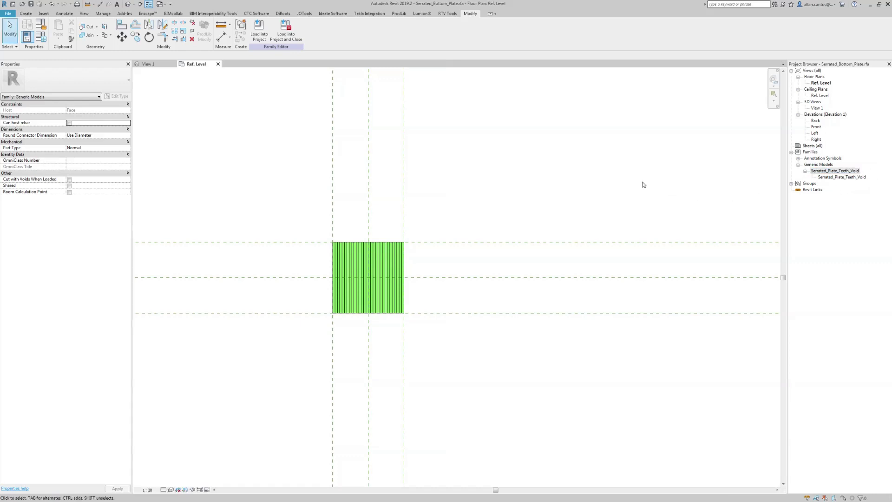
pyautogui.rightClick(628, 180)
pyautogui.click(657, 251)
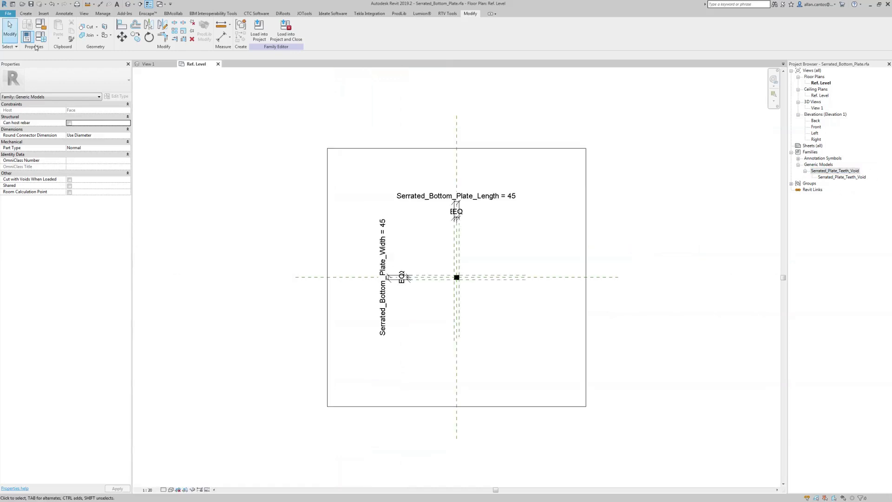
# Step: Rename the family type to Serrated_Top_Plate_45x45x5_with_Circular_Hole_18Dia
pyautogui.click(41, 36)
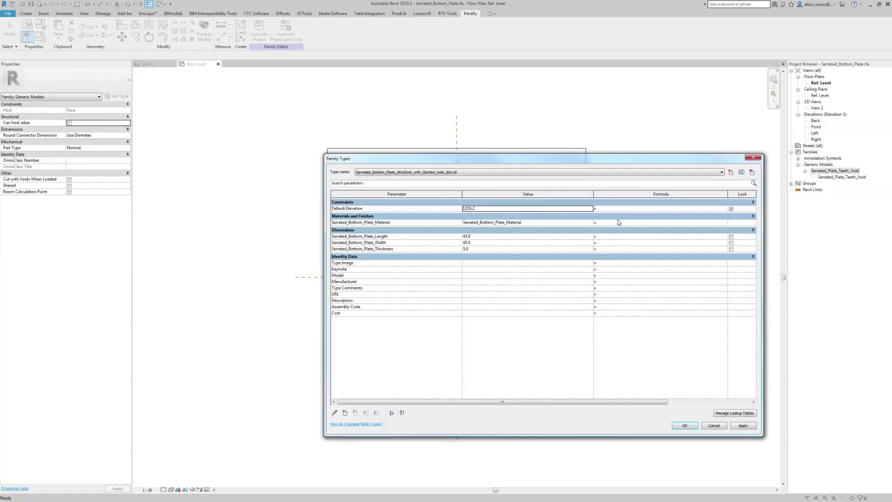
pyautogui.click(741, 172)
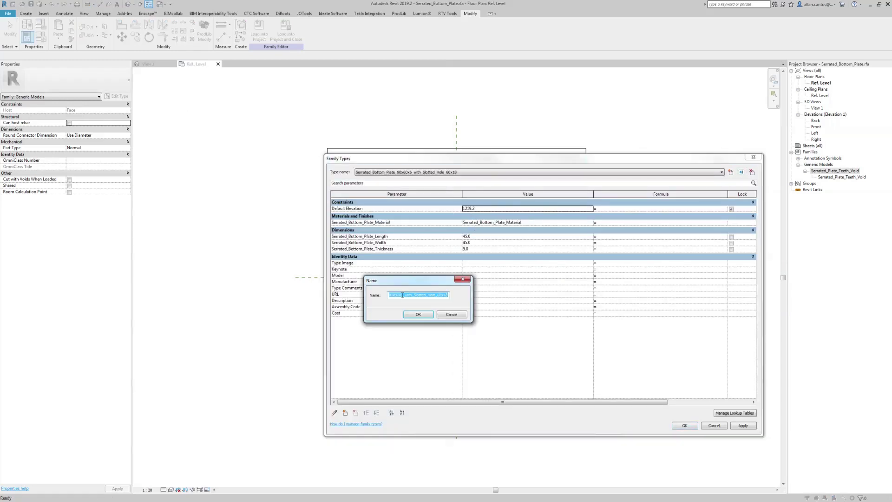
pyautogui.click(402, 295)
pyautogui.press('Left')
pyautogui.press('Left')
pyautogui.press('Left')
pyautogui.press('Left')
pyautogui.press('Left')
pyautogui.press('Left')
pyautogui.press('Left')
pyautogui.press('Left')
pyautogui.press('Left')
pyautogui.press('Left')
pyautogui.press('Left')
pyautogui.press('Left')
pyautogui.press('Left')
pyautogui.press('Left')
pyautogui.press('Left')
pyautogui.hotkey('shift', 'End')
pyautogui.write('m_Plate_45x45x5_with_Circular_Hole_18Dia')
pyautogui.press('Return')
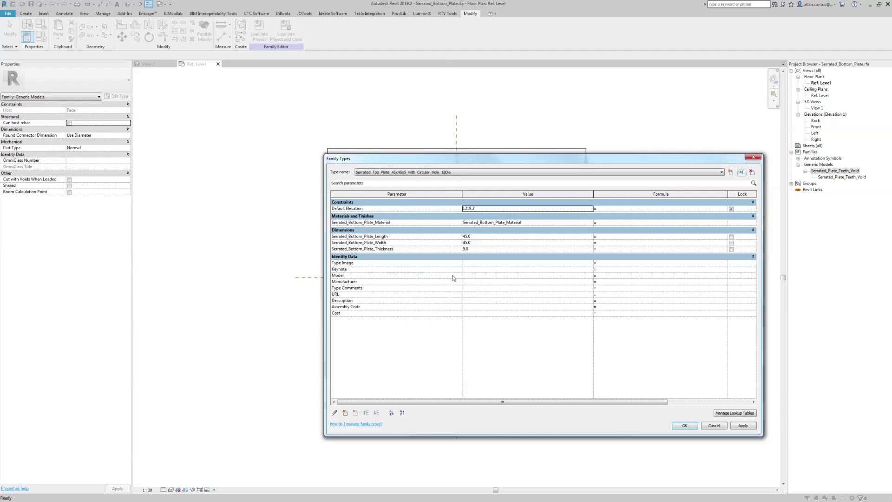
# Step: Replace the plate length parameter with the shared Serrated_Top_Plate_Length
pyautogui.click(390, 236)
pyautogui.click(334, 412)
pyautogui.click(509, 338)
pyautogui.click(489, 378)
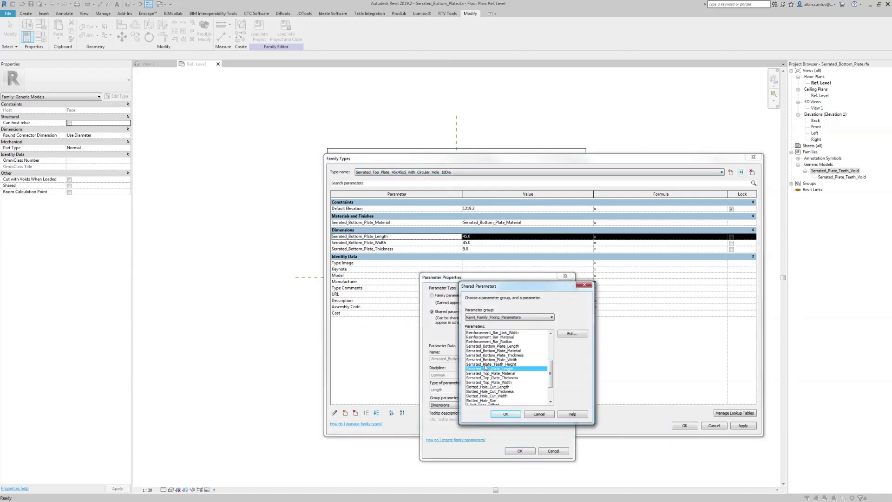
pyautogui.click(506, 413)
pyautogui.click(519, 450)
# Step: Replace width and thickness with shared Serrated_Top_Plate_Width and Serrated_Top_Plate_Thickness
pyautogui.doubleClick(362, 242)
pyautogui.click(509, 337)
pyautogui.click(488, 391)
pyautogui.click(505, 414)
pyautogui.click(520, 451)
pyautogui.doubleClick(362, 236)
pyautogui.click(508, 337)
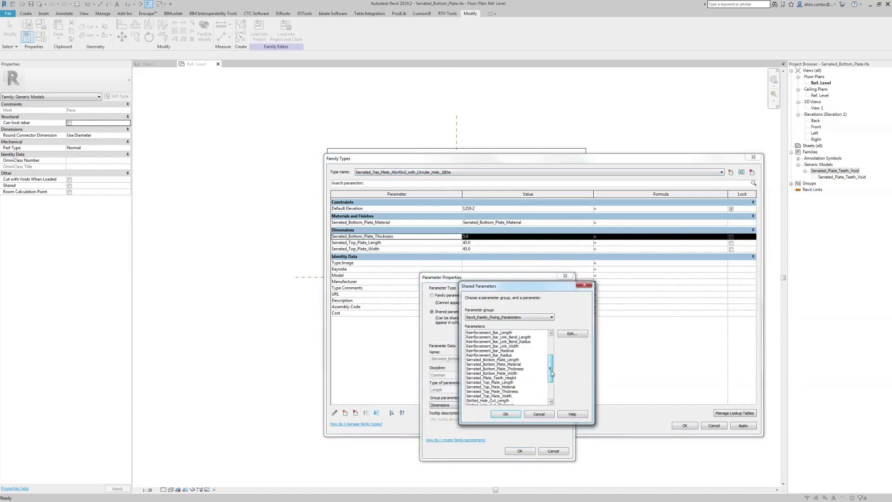
pyautogui.click(489, 385)
pyautogui.click(506, 413)
pyautogui.click(519, 451)
# Step: Replace the material parameter with shared Serrated_Top_Plate_Material and open its material value
pyautogui.click(418, 223)
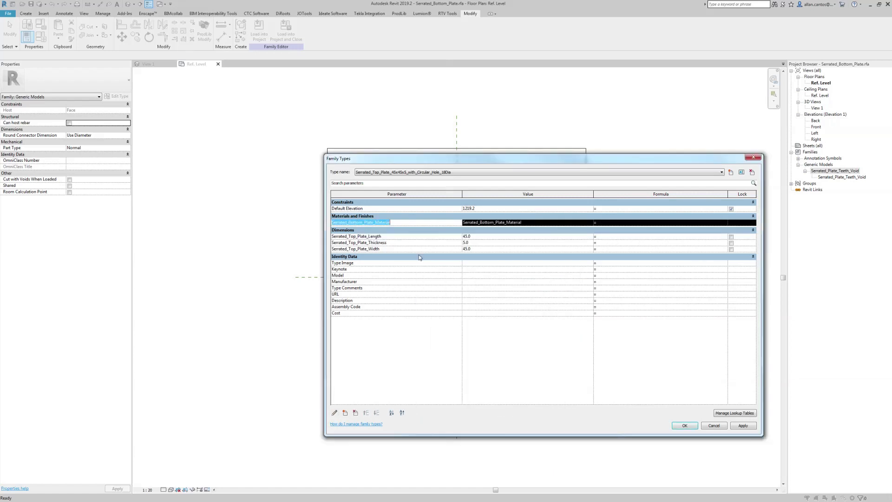
pyautogui.click(334, 412)
pyautogui.click(512, 334)
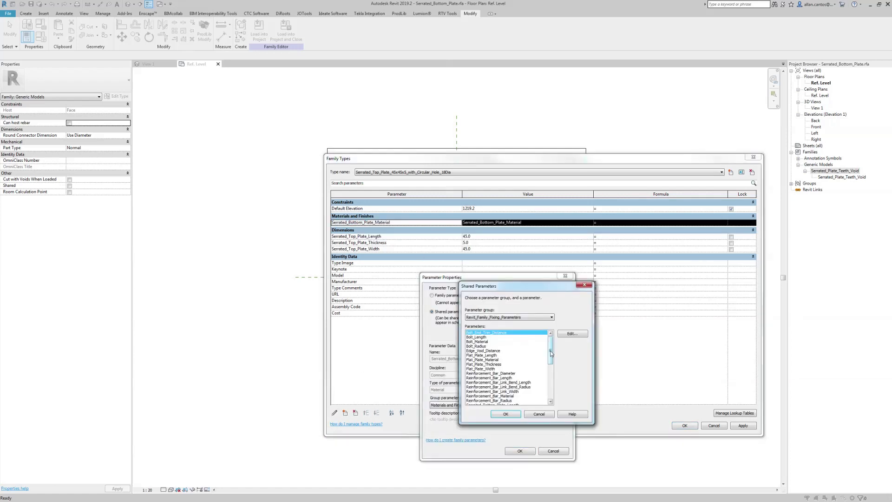
pyautogui.moveTo(551, 353); pyautogui.dragTo(551, 372)
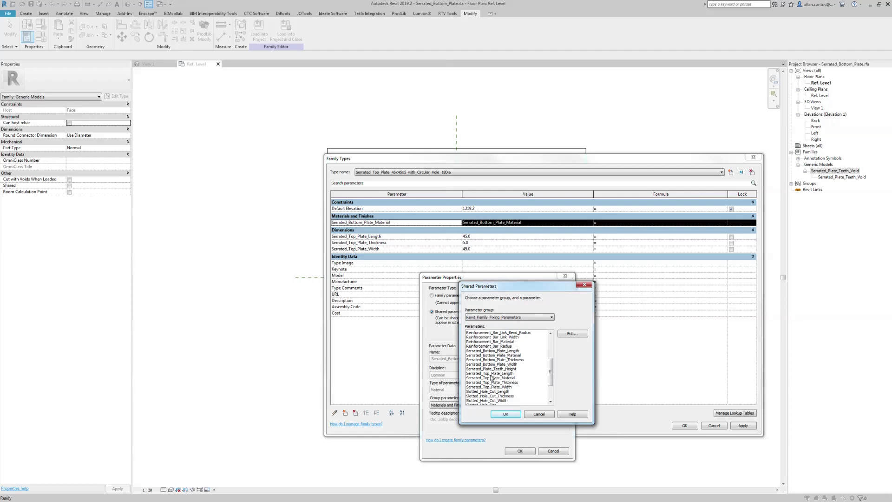
pyautogui.click(491, 377)
pyautogui.click(516, 414)
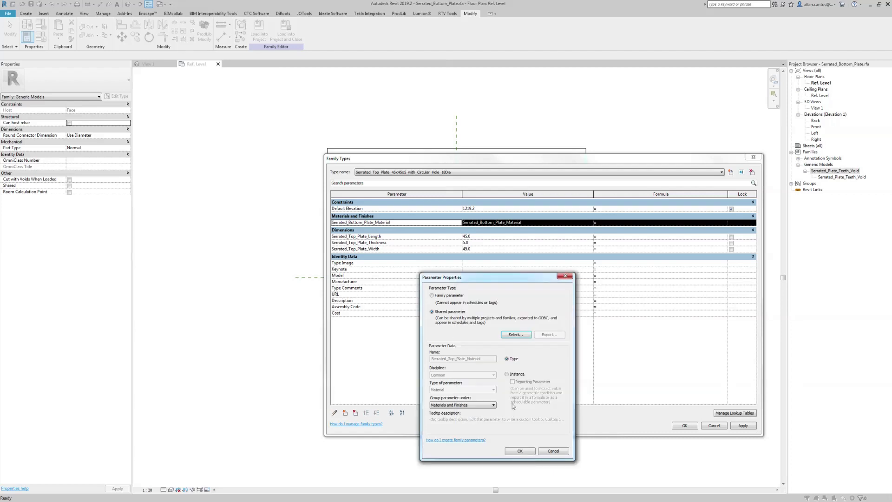
pyautogui.click(515, 450)
pyautogui.click(586, 222)
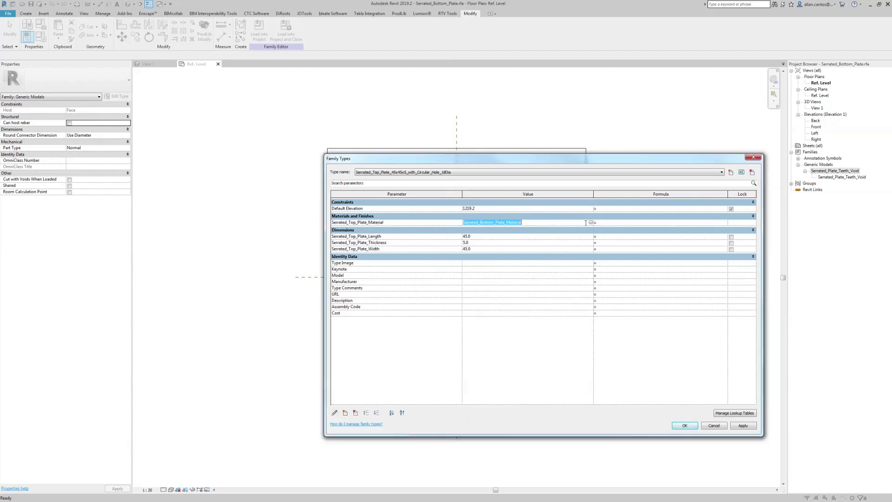
pyautogui.click(591, 222)
# Step: Rename the plate material to Serrated_Top_Plate_Material
pyautogui.rightClick(345, 279)
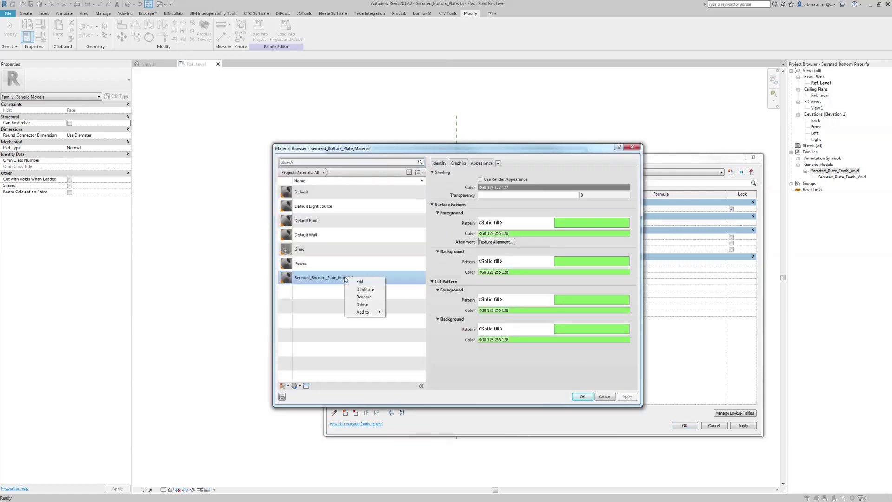
pyautogui.click(358, 297)
pyautogui.moveTo(326, 278); pyautogui.dragTo(315, 278)
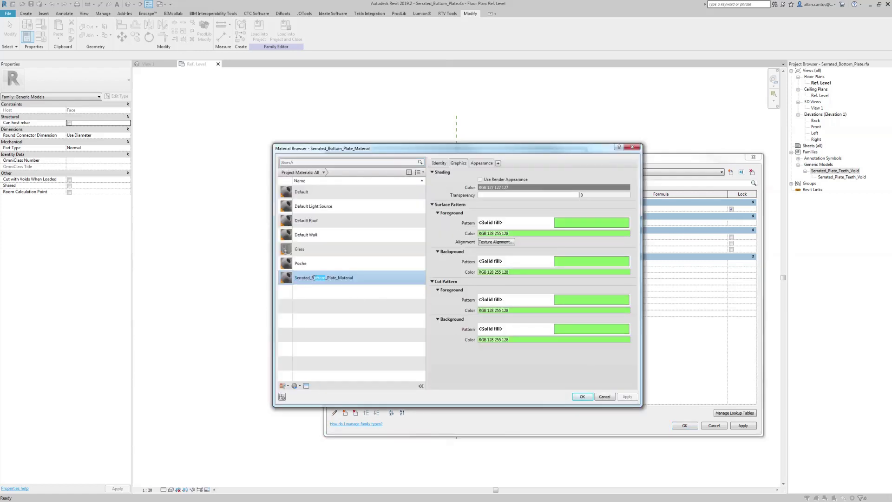
pyautogui.write('Top')
pyautogui.press('Return')
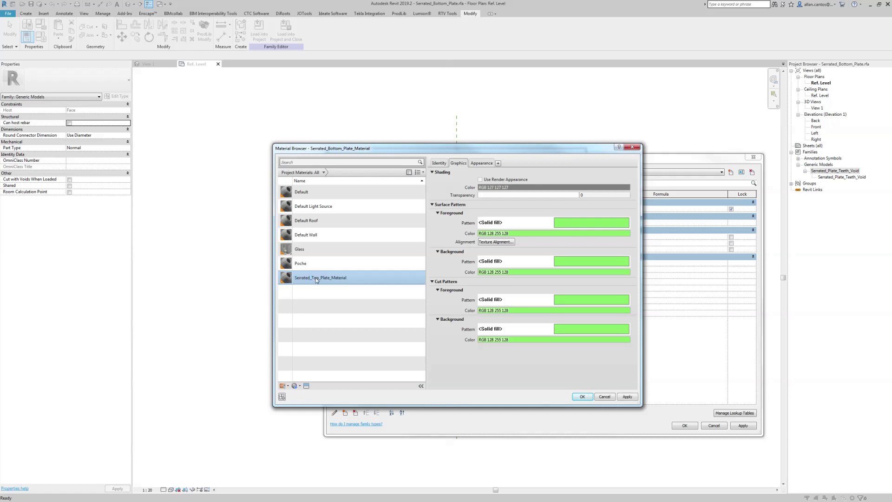
# Step: Set the material's cut pattern background and foreground colours to red
pyautogui.click(532, 340)
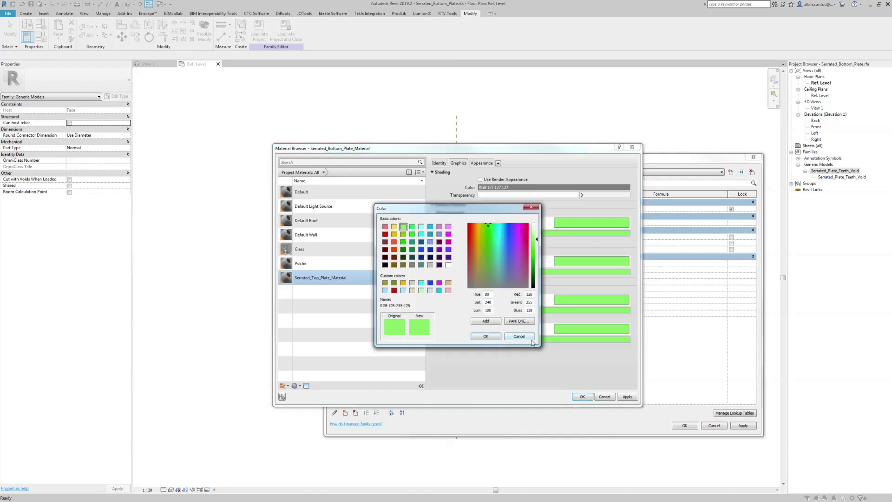
pyautogui.click(385, 234)
pyautogui.click(485, 336)
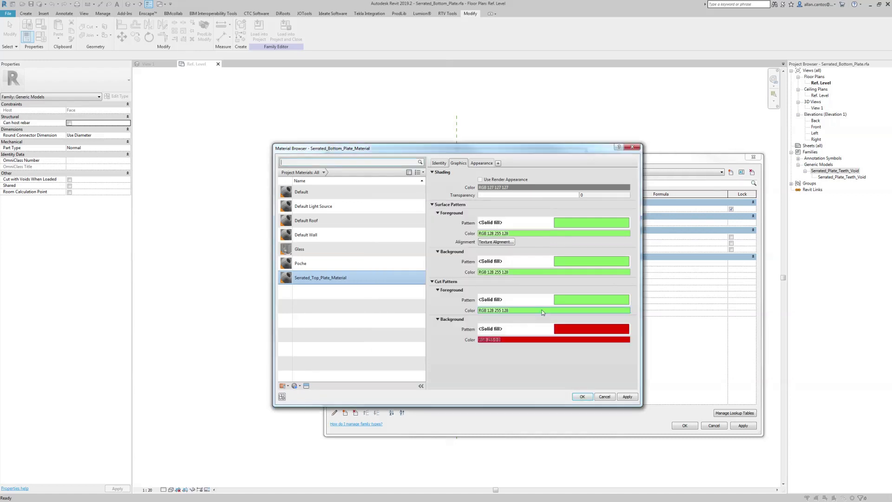
pyautogui.click(483, 272)
pyautogui.click(385, 235)
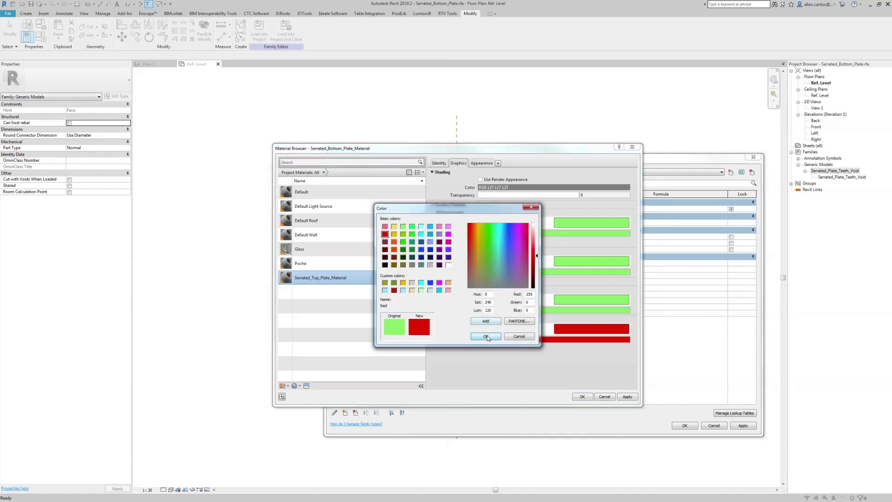
pyautogui.click(485, 336)
# Step: Set the surface pattern background and foreground colours to red and accept the material
pyautogui.click(585, 272)
pyautogui.click(385, 234)
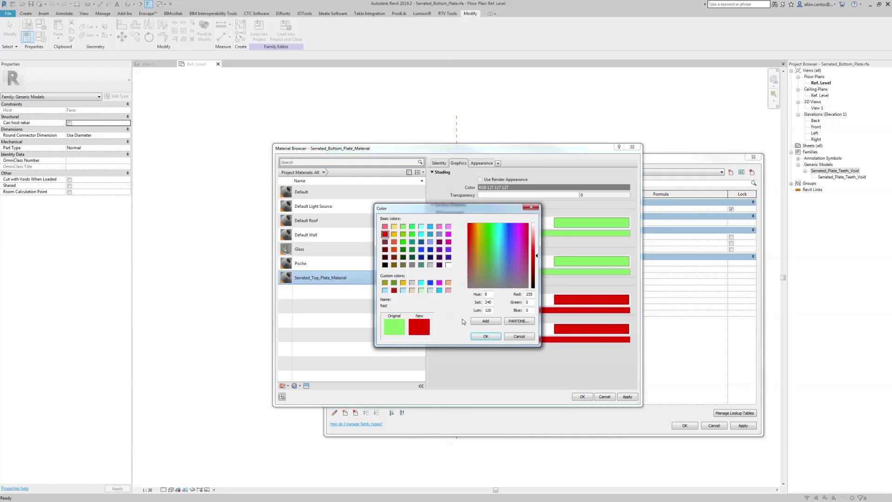
pyautogui.click(485, 335)
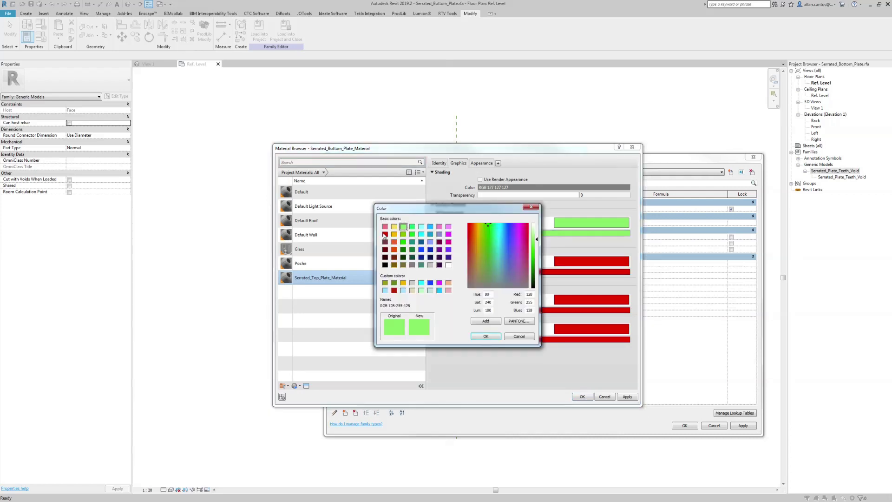
pyautogui.click(385, 235)
pyautogui.click(485, 336)
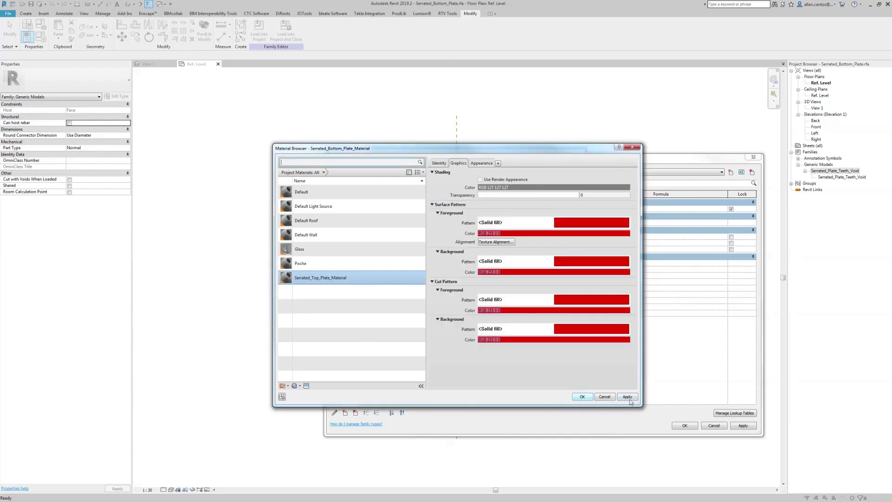
pyautogui.click(581, 398)
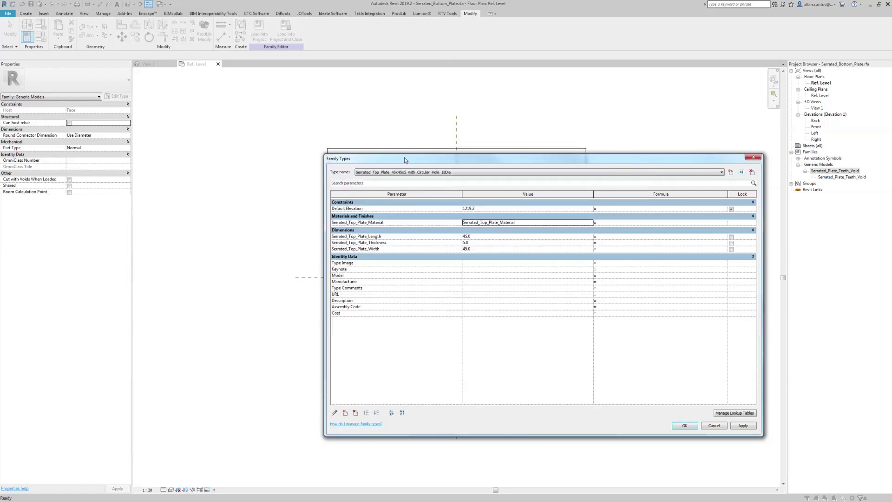
# Step: Apply the top-plate parameter changes and close Family Types
pyautogui.moveTo(425, 160); pyautogui.dragTo(347, 160)
pyautogui.click(665, 425)
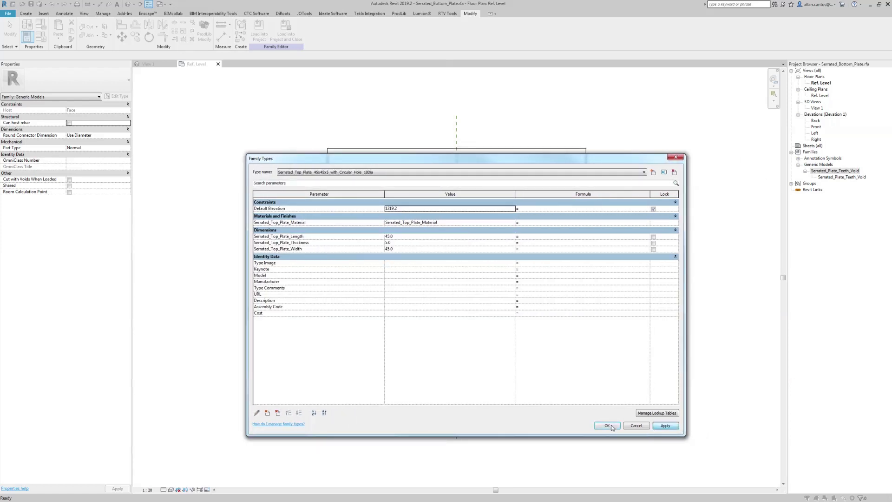
pyautogui.click(606, 425)
# Step: View the red serrated plate in 3D View 1 zoomed to fit, then start a new family
pyautogui.scroll(3, 467, 278)
pyautogui.scroll(4, 467, 277)
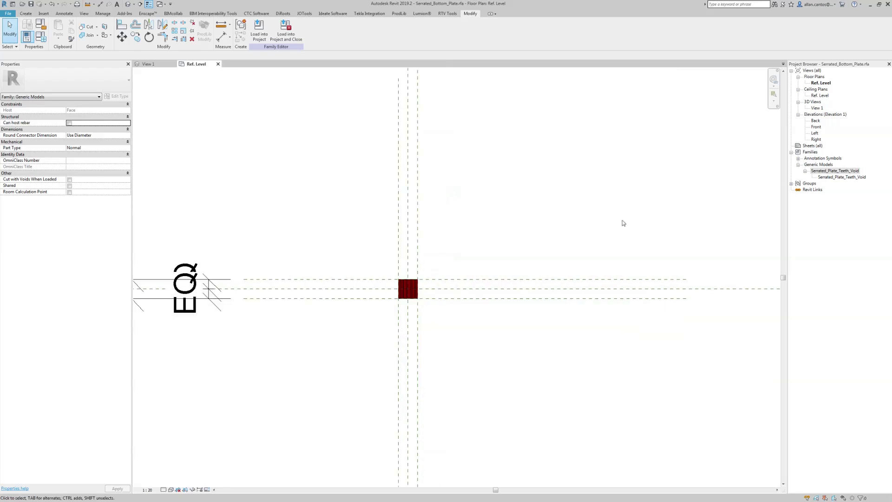
pyautogui.doubleClick(817, 108)
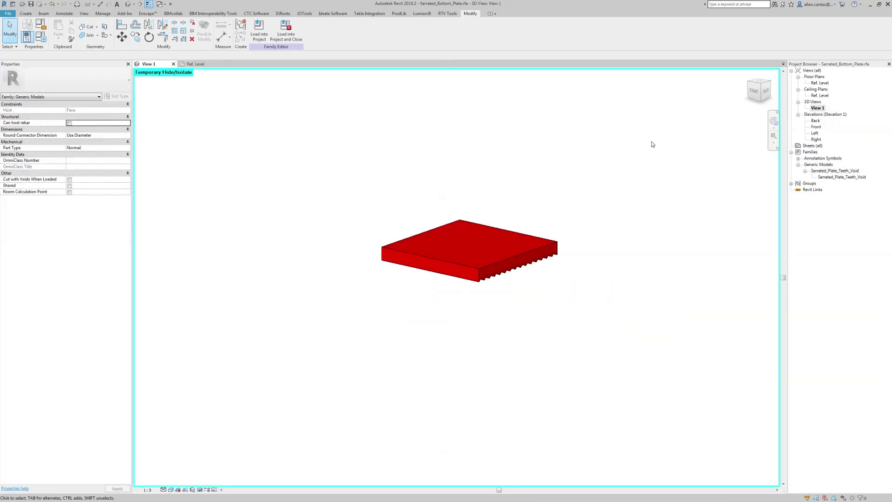
pyautogui.moveTo(560, 270)
pyautogui.keyDown('shift'); pyautogui.mouseDown(button='middle')
pyautogui.moveTo(542, 313)
pyautogui.moveTo(544, 361)
pyautogui.moveTo(563, 255)
pyautogui.mouseUp(button='middle'); pyautogui.keyUp('shift')
pyautogui.scroll(4, 567, 256)
pyautogui.press('z')
pyautogui.press('f')
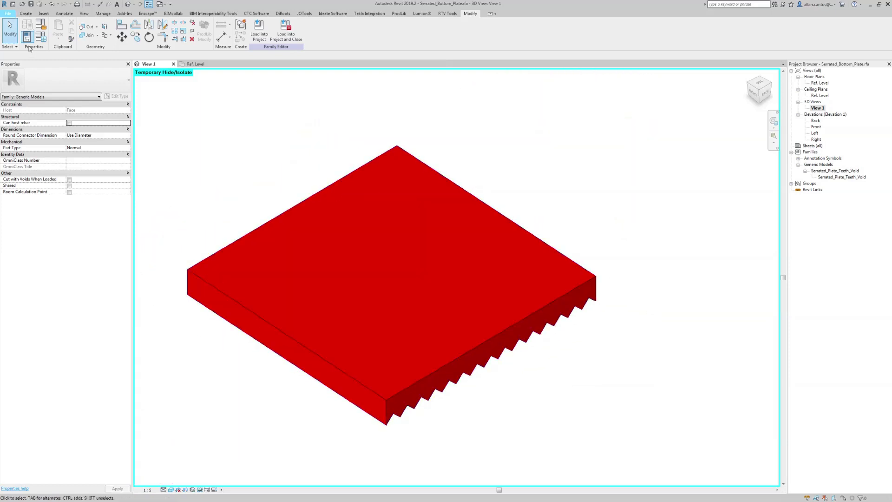
pyautogui.press('Escape')
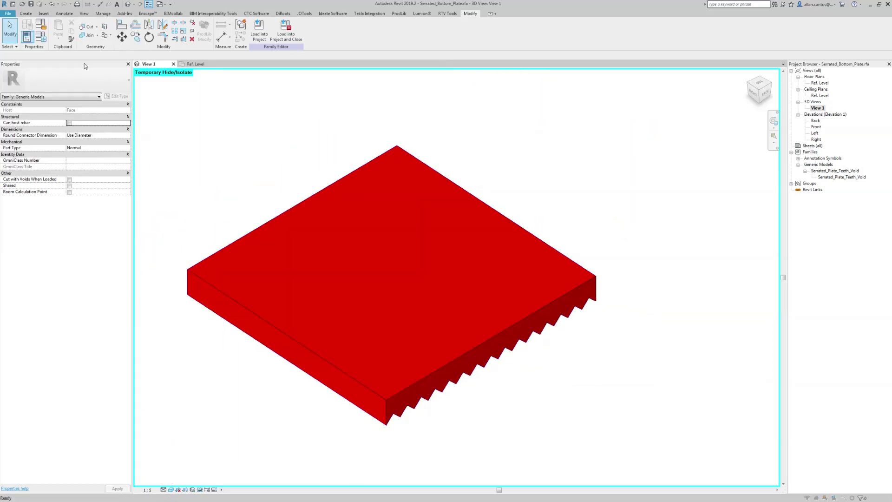
pyautogui.moveTo(432, 211); pyautogui.dragTo(430, 242)
# Step: Create a new family from Metric Generic Model face based.rft and begin a circular extrusion sketch
pyautogui.click(346, 247)
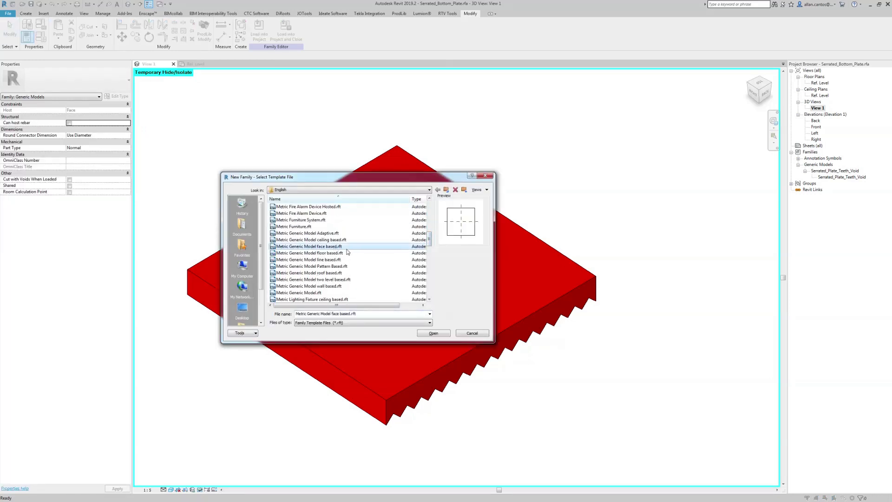
pyautogui.click(439, 333)
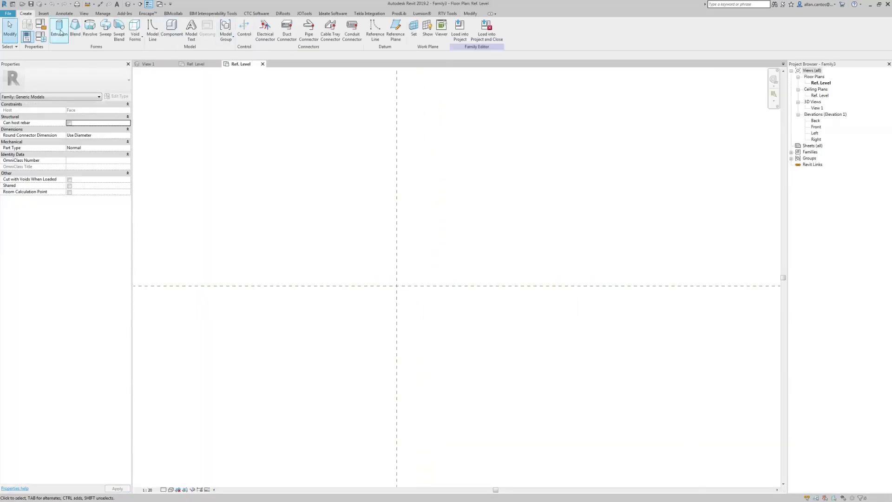
pyautogui.click(59, 28)
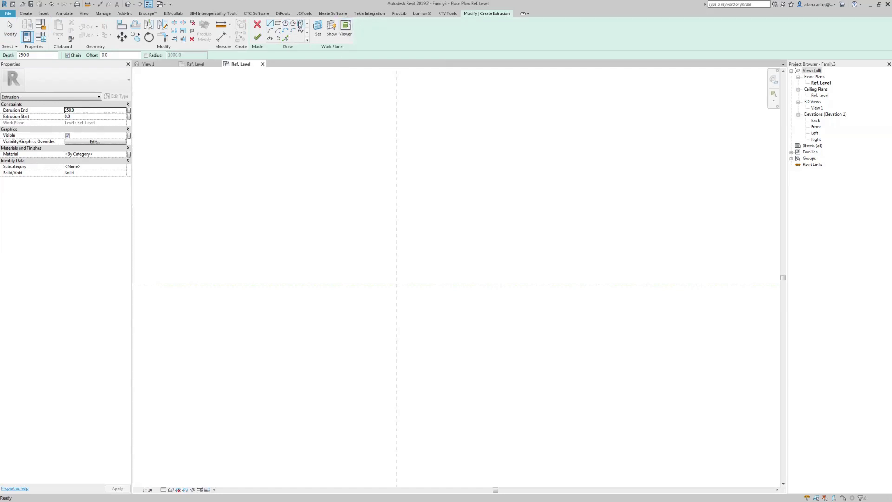
pyautogui.click(301, 23)
# Step: Sketch a radius-70 circle at the reference-plane intersection with a permanent radius dimension
pyautogui.click(396, 286)
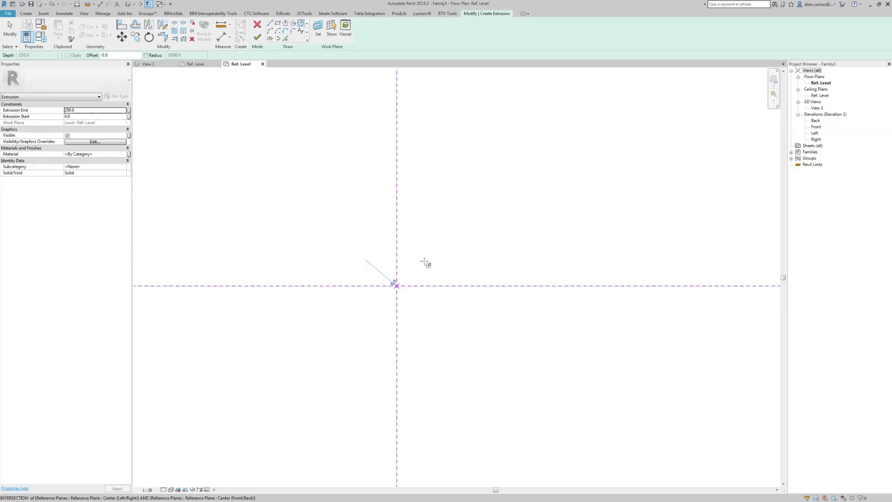
pyautogui.click(461, 222)
pyautogui.click(10, 29)
pyautogui.click(462, 223)
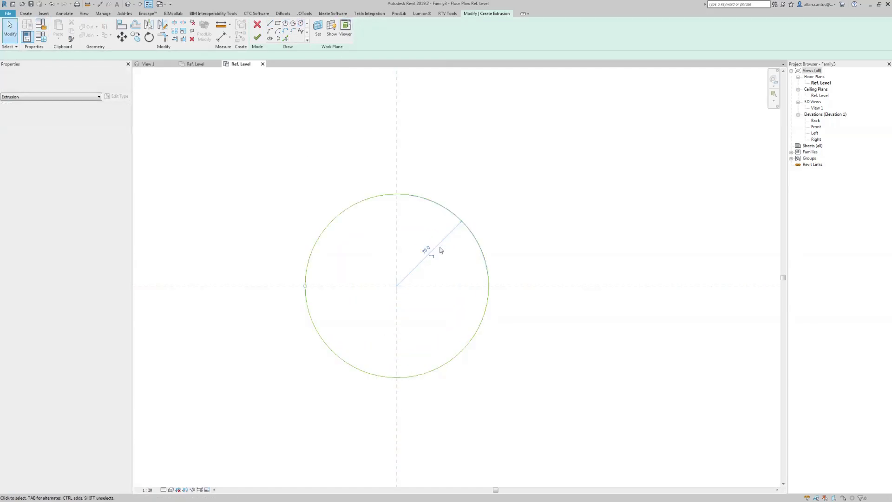
pyautogui.click(445, 242)
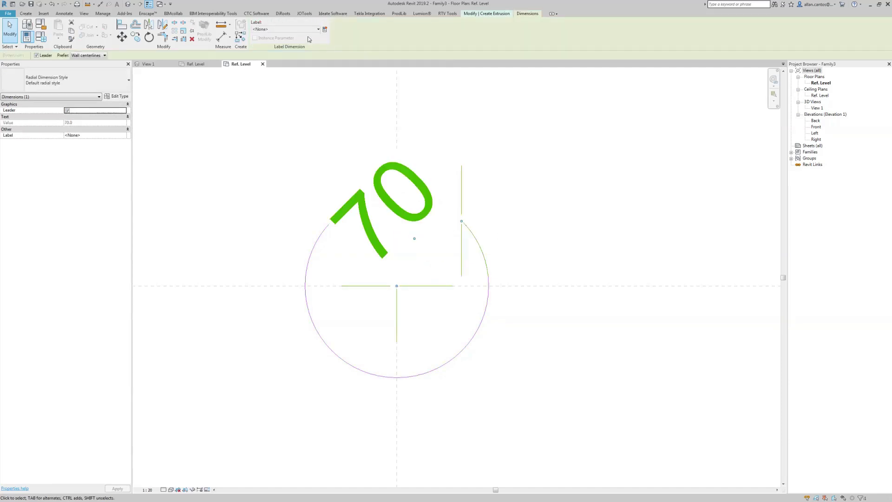
# Step: Label the radius dimension with a new Circular_Void_Radius type parameter grouped under Dimensions
pyautogui.click(324, 30)
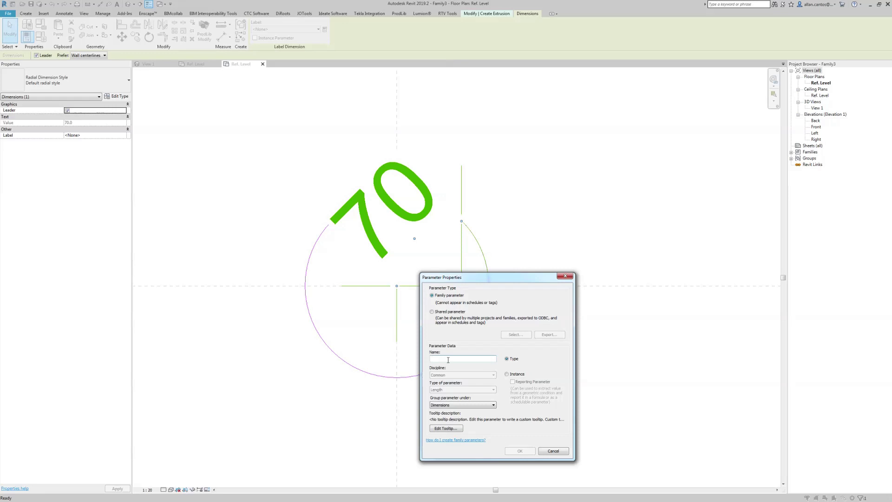
pyautogui.write('Circular_Void_Radius')
pyautogui.moveTo(468, 359); pyautogui.dragTo(407, 356)
pyautogui.hotkey('ctrl', 'c')
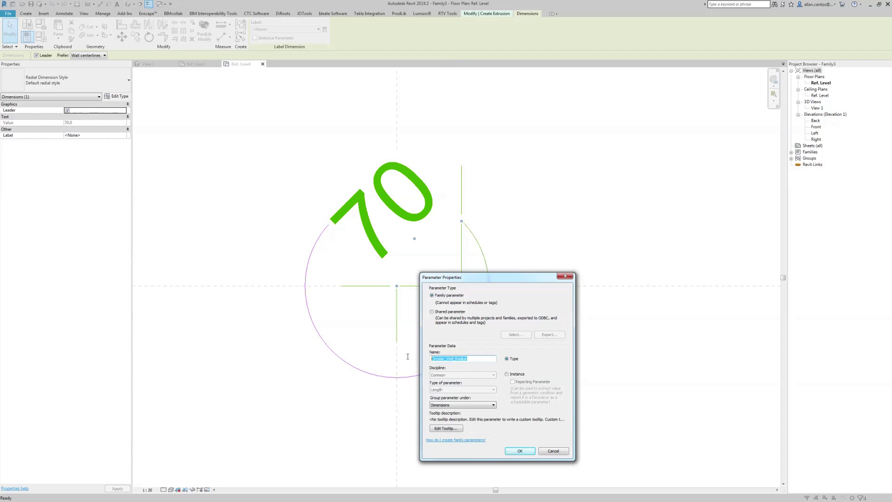
pyautogui.click(462, 405)
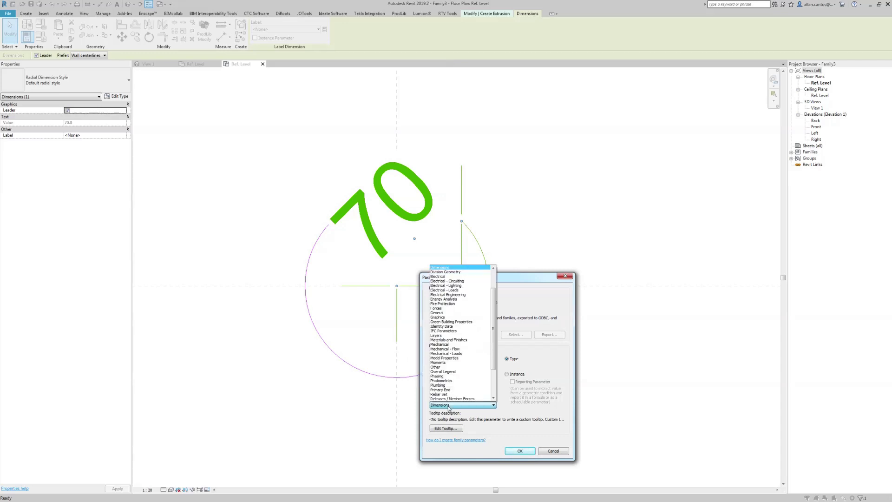
pyautogui.click(448, 405)
pyautogui.click(519, 451)
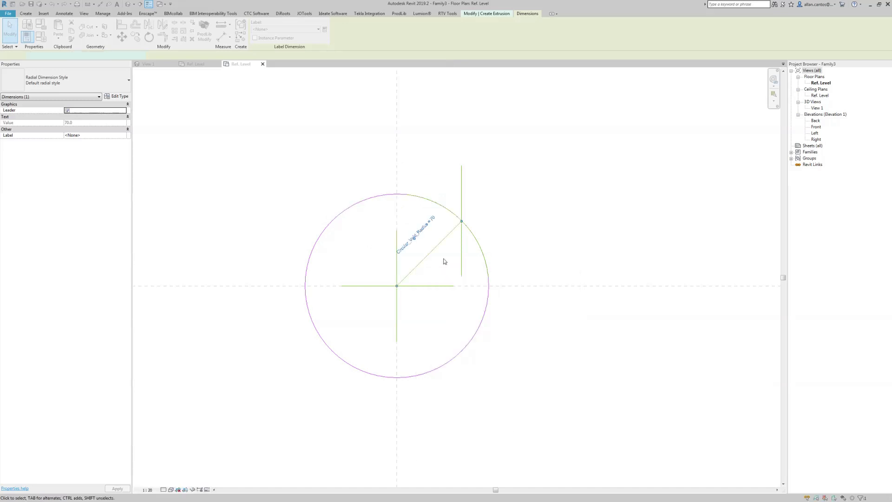
# Step: Set the view scale to 1:2
pyautogui.click(474, 229)
pyautogui.click(148, 490)
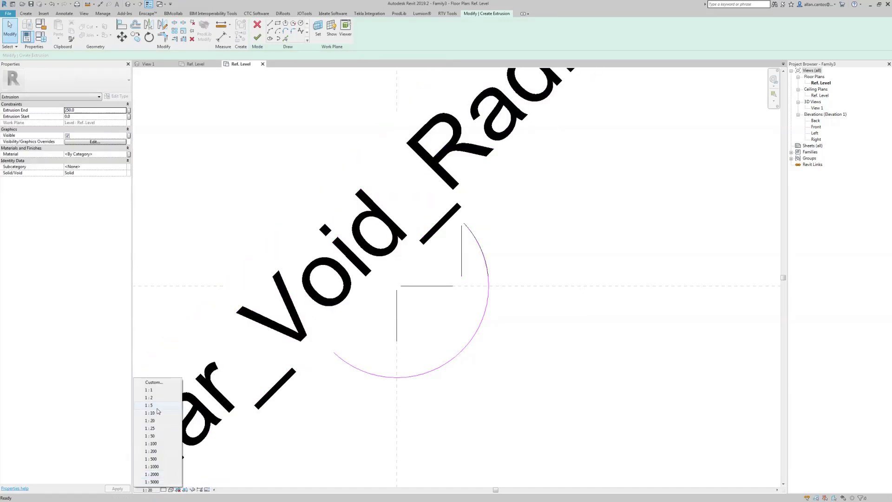
pyautogui.click(149, 397)
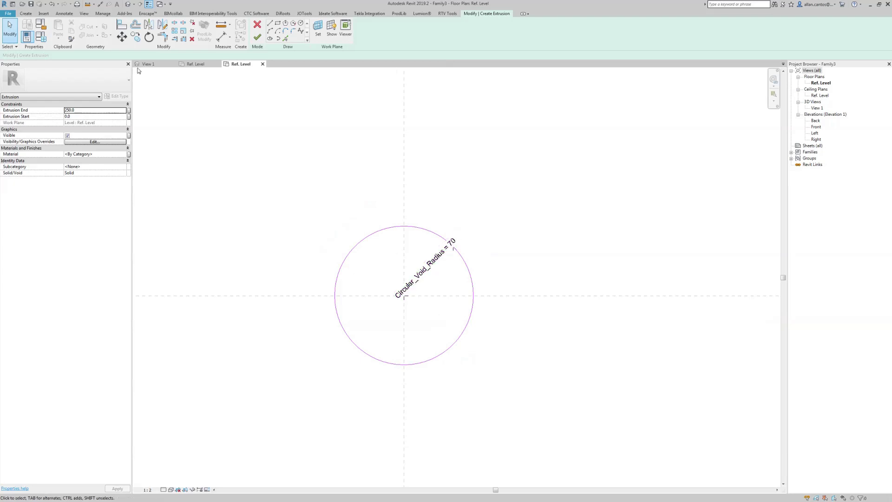
# Step: In Family Types, enter radius 9 and add the type Circular_Void_18mm_Diameter
pyautogui.click(45, 39)
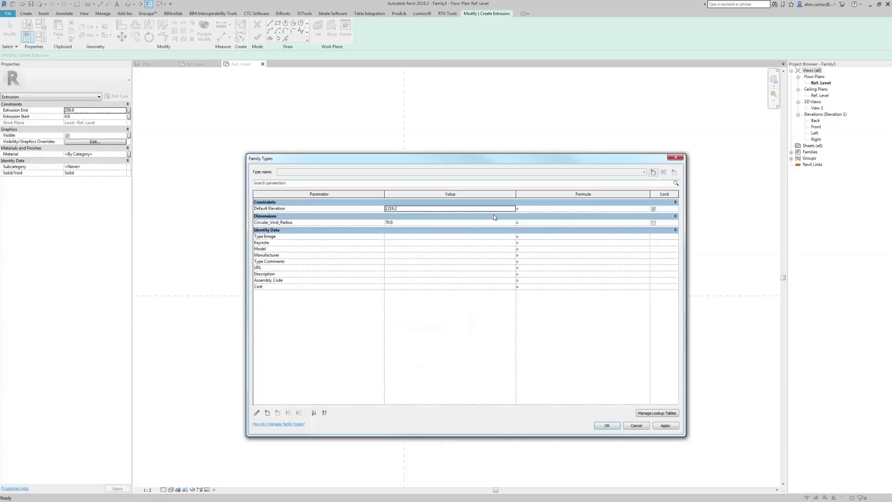
pyautogui.click(413, 222)
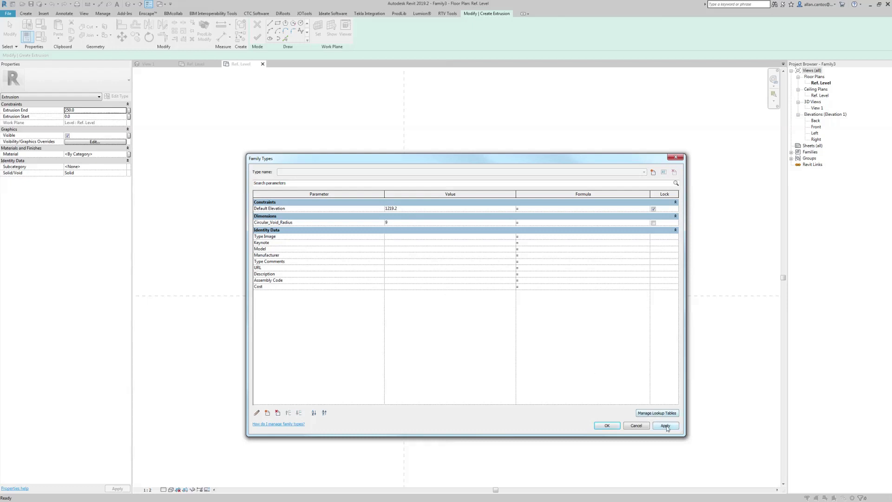
pyautogui.click(653, 172)
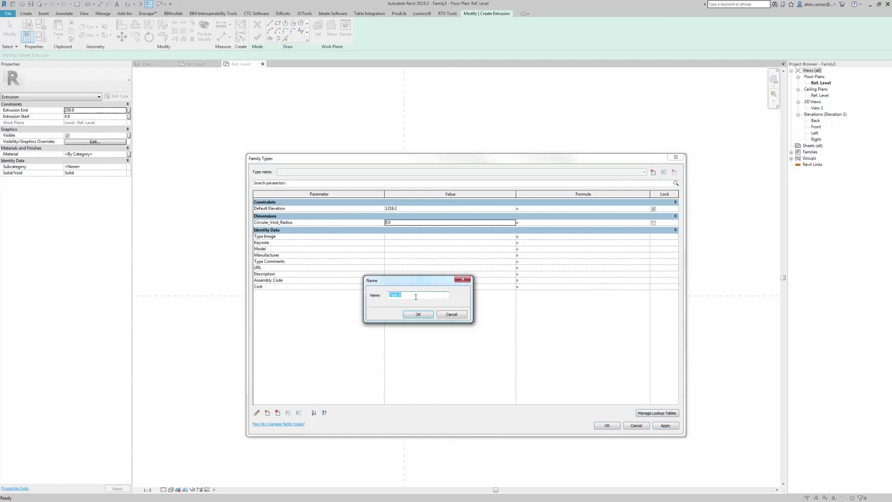
pyautogui.hotkey('ctrl', 'v')
pyautogui.write('1')
pyautogui.click(422, 314)
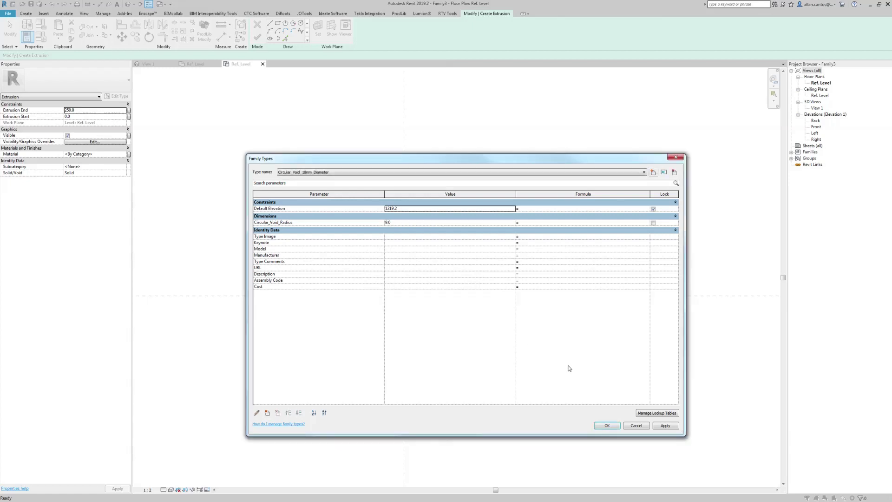
# Step: Add a Circular_Void_Diameter parameter of 18 and set the radius formula to Circular_Void_Diameter / 2
pyautogui.click(268, 413)
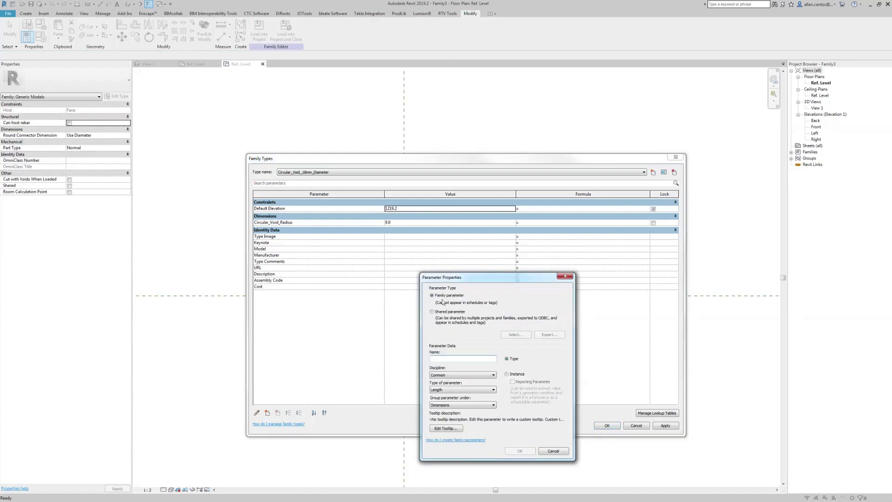
pyautogui.hotkey('ctrl', 'v')
pyautogui.moveTo(455, 359); pyautogui.dragTo(498, 367)
pyautogui.write('Dia')
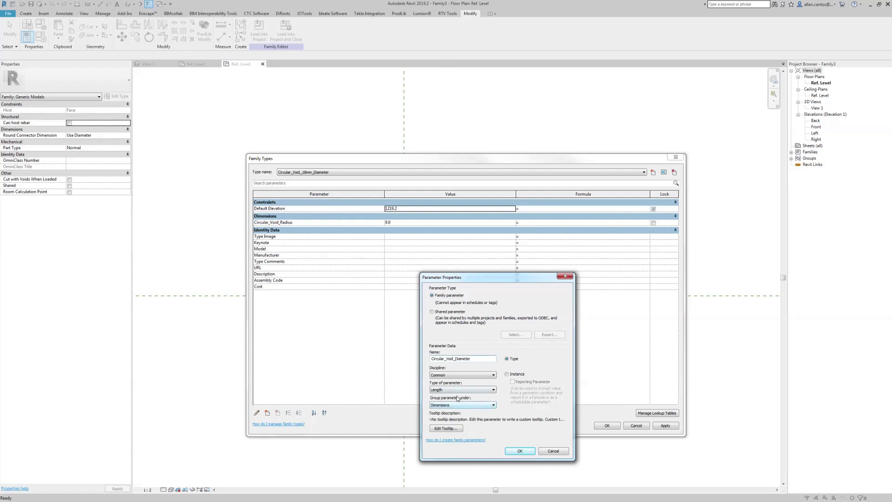
pyautogui.click(517, 451)
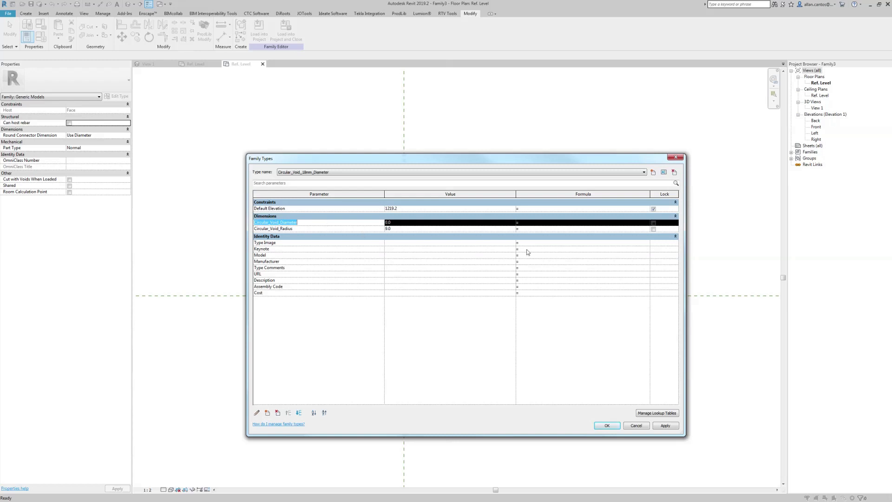
pyautogui.click(428, 224)
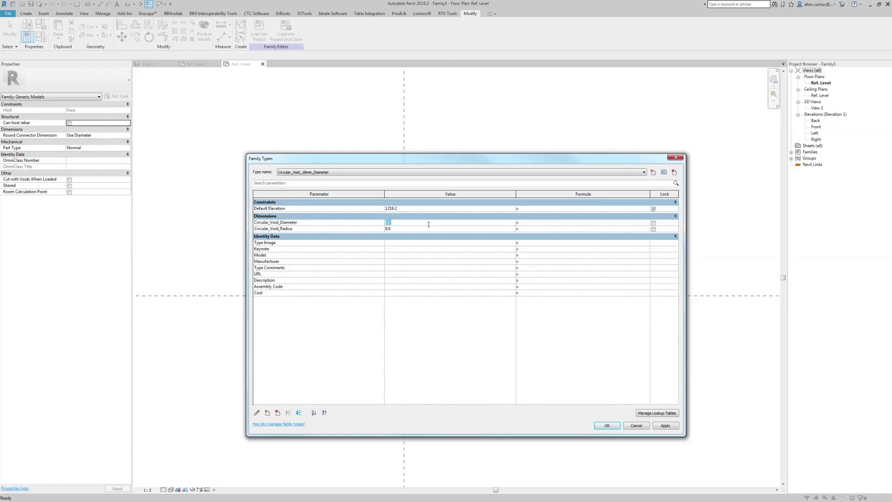
pyautogui.click(530, 228)
pyautogui.write('Circular_Void_Diameter')
# Step: Create type Circular_Void_12mm_Diameter with diameter 12 and apply, giving radius 6.0
pyautogui.click(664, 173)
pyautogui.hotkey('ctrl', 'c')
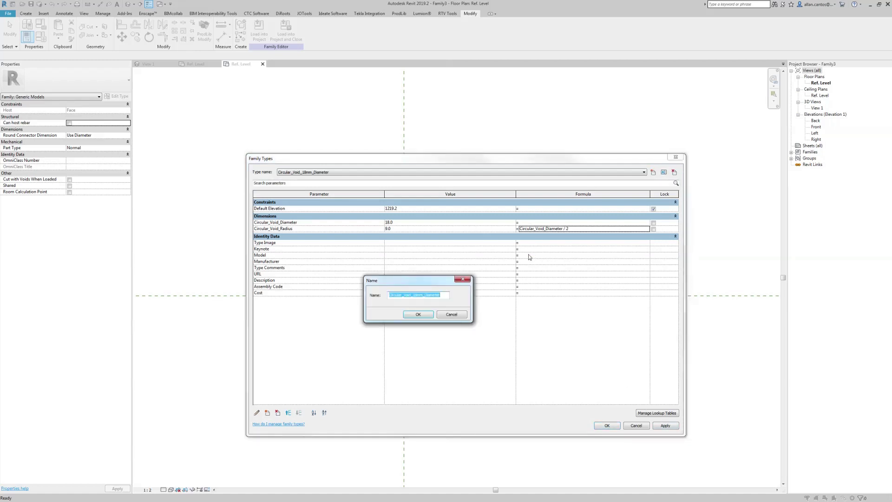
pyautogui.click(418, 314)
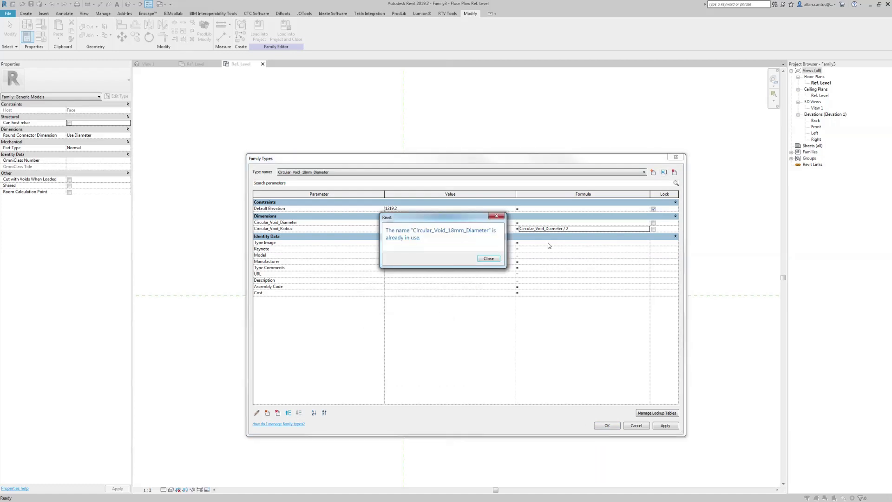
pyautogui.click(495, 259)
pyautogui.click(654, 172)
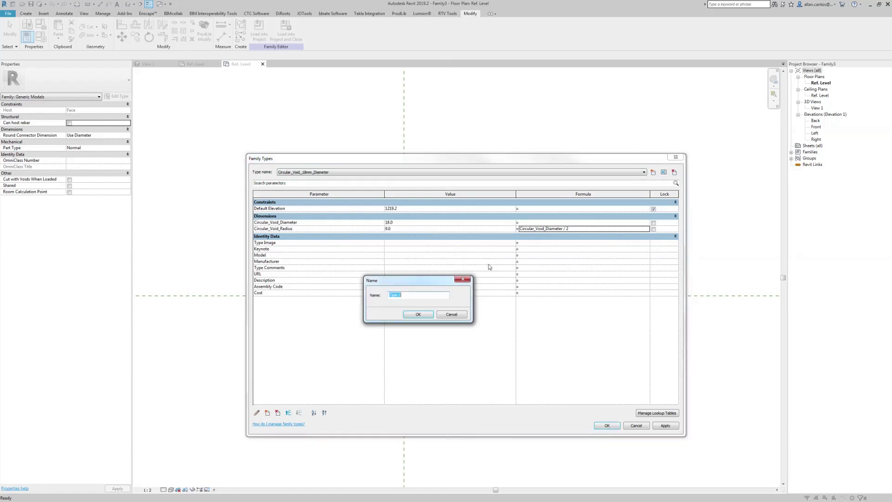
pyautogui.hotkey('ctrl', 'v')
pyautogui.click(418, 314)
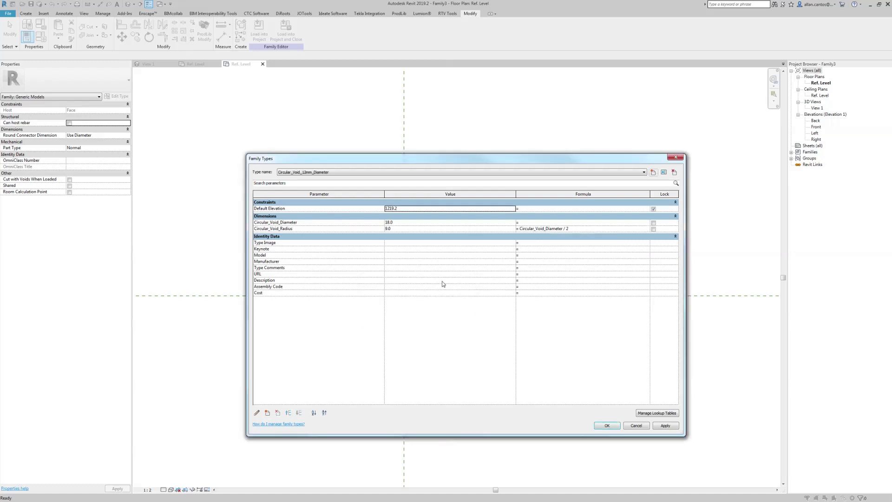
pyautogui.click(446, 222)
pyautogui.write('12')
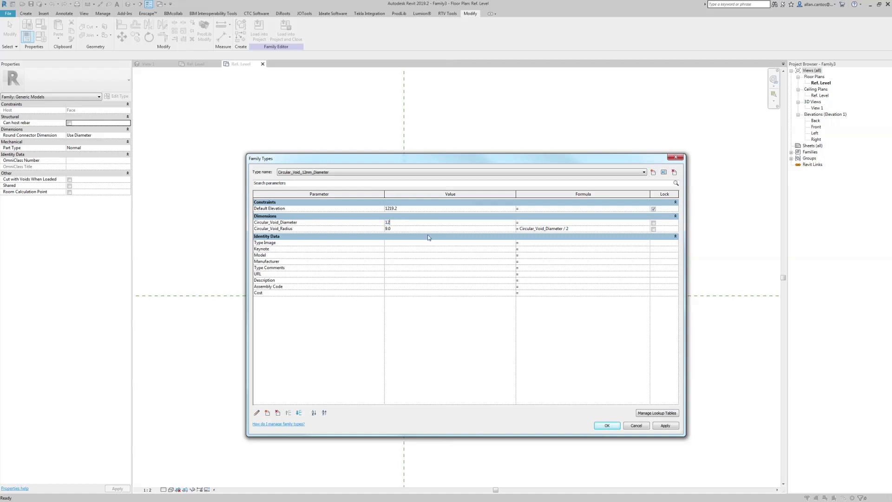
pyautogui.click(662, 425)
# Step: In the Front elevation, add a horizontal reference plane below Ref. Level and drag the extrusion top to it
pyautogui.click(614, 426)
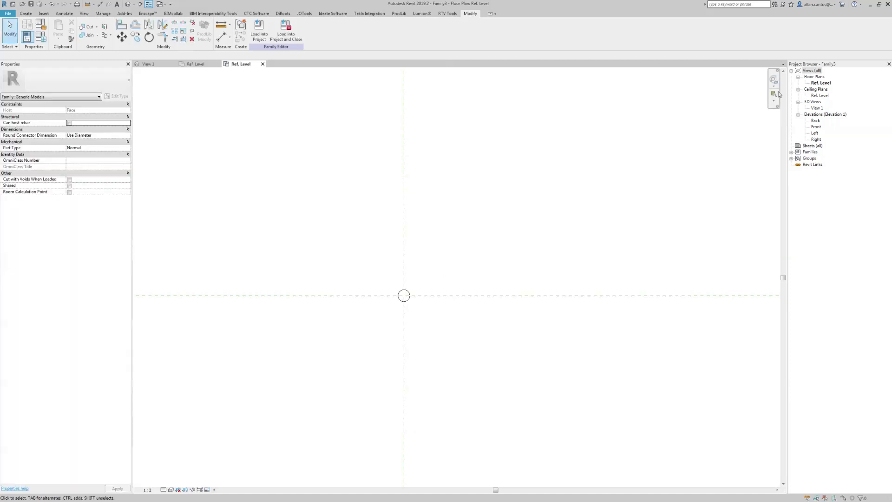
pyautogui.doubleClick(816, 127)
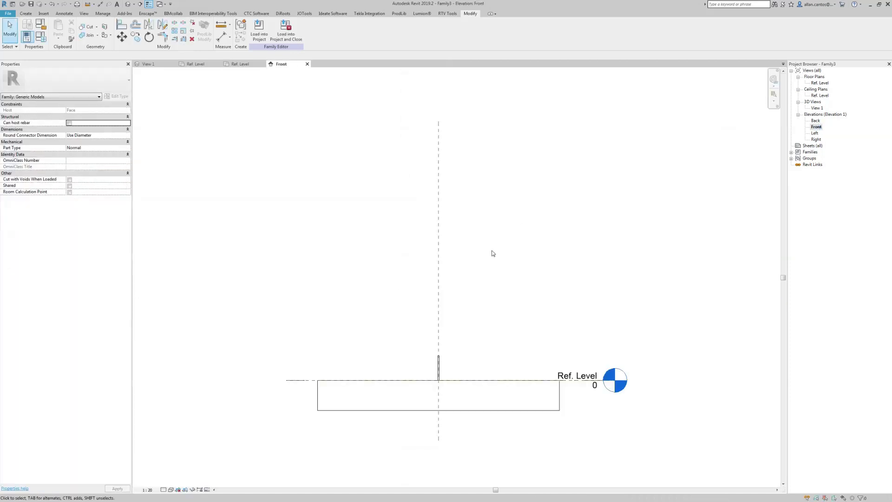
pyautogui.scroll(4, 448, 421)
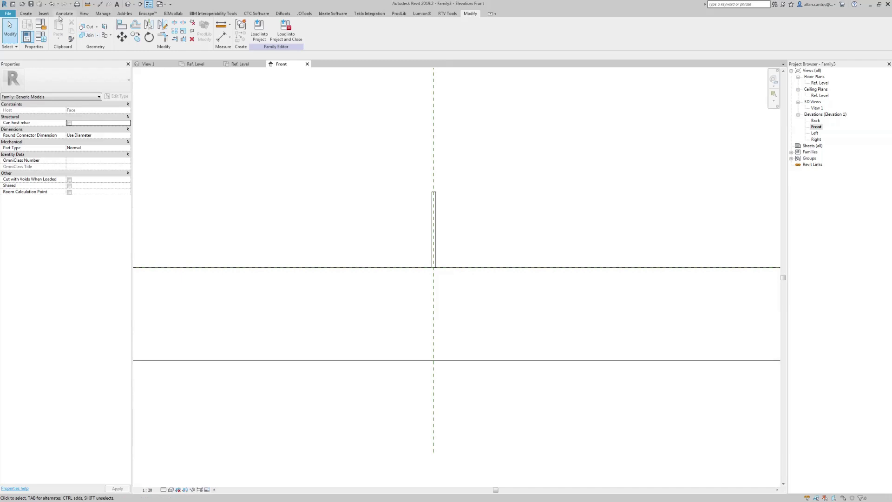
pyautogui.click(26, 14)
pyautogui.click(395, 31)
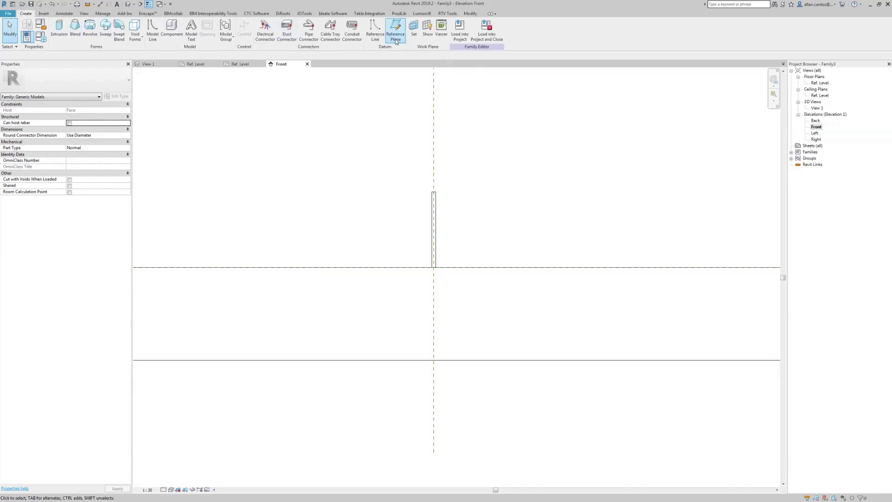
pyautogui.click(370, 290)
pyautogui.click(491, 290)
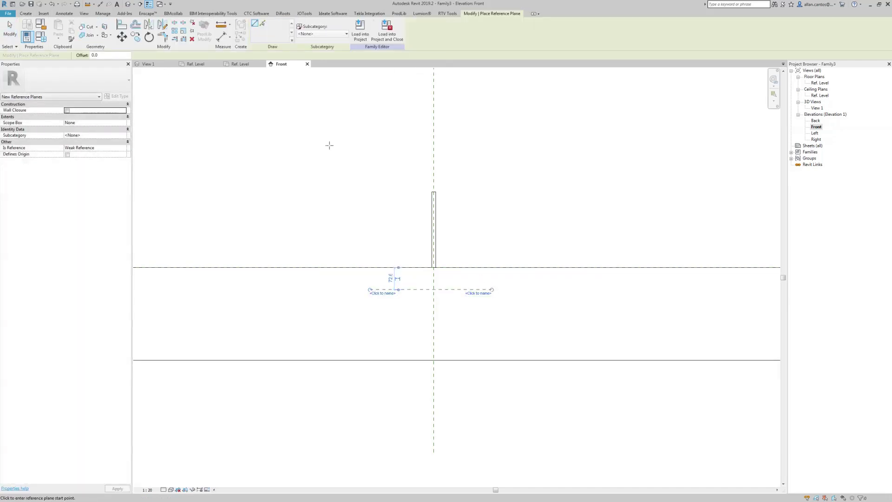
pyautogui.click(10, 28)
pyautogui.click(434, 191)
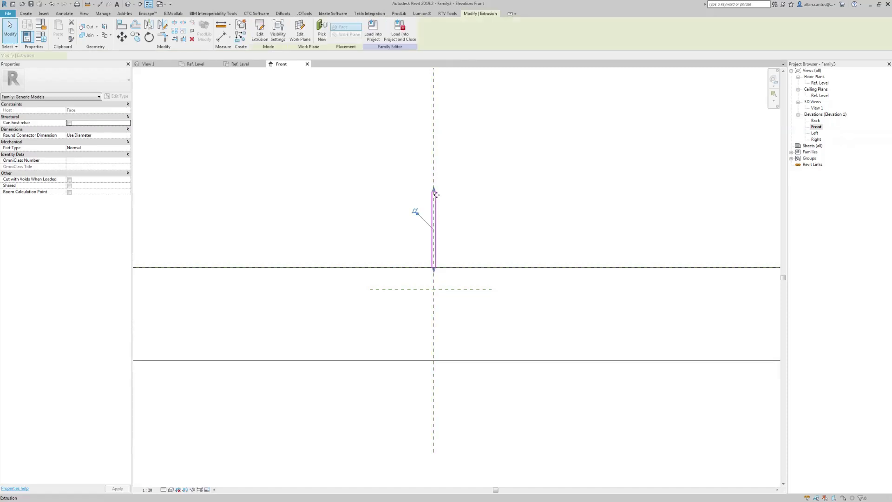
pyautogui.moveTo(434, 190); pyautogui.dragTo(424, 250)
pyautogui.scroll(5, 436, 273)
pyautogui.click(465, 240)
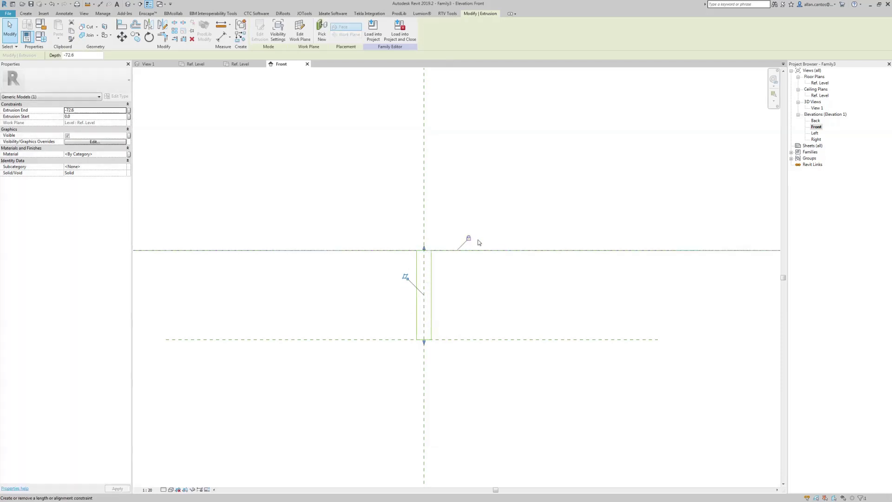
# Step: Place an aligned dimension (DI) across the plate thickness, reading 73
pyautogui.scroll(5, 504, 222)
pyautogui.press('d')
pyautogui.press('i')
pyautogui.scroll(-3, 574, 242)
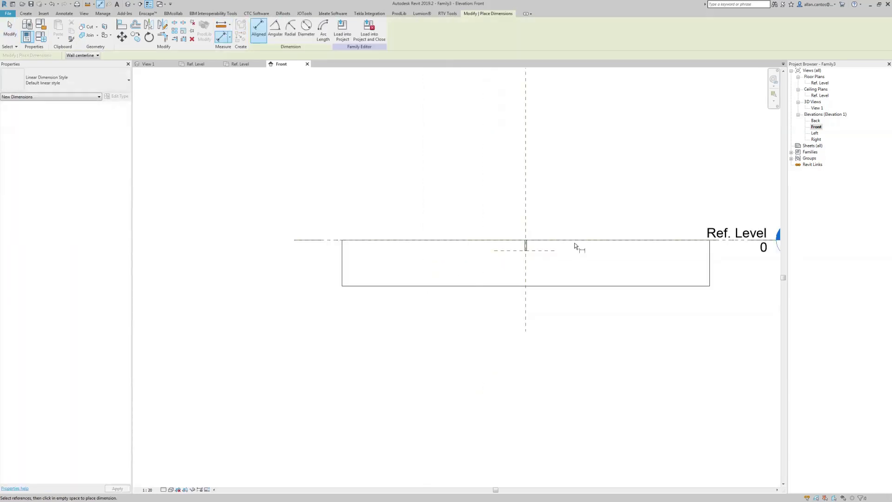
pyautogui.click(366, 240)
pyautogui.scroll(2, 523, 259)
pyautogui.click(508, 242)
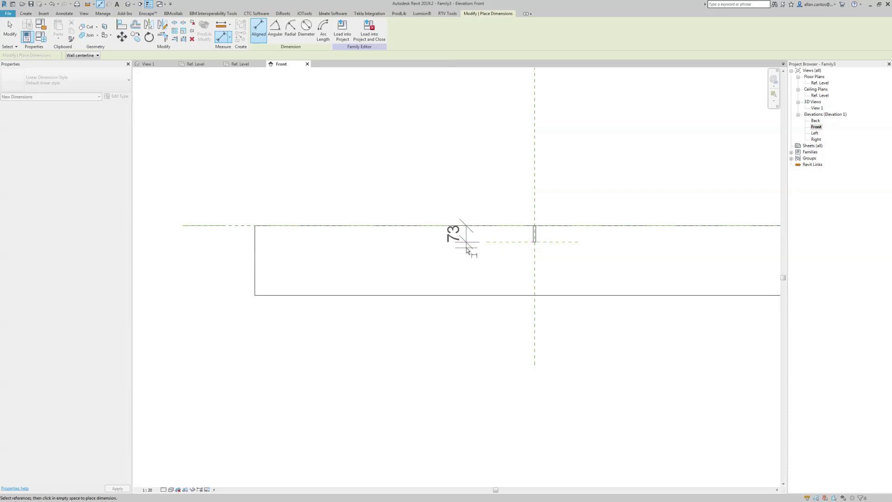
pyautogui.click(464, 235)
pyautogui.click(10, 30)
# Step: Label the thickness dimension with a new Plate_Thickness parameter
pyautogui.scroll(2, 447, 234)
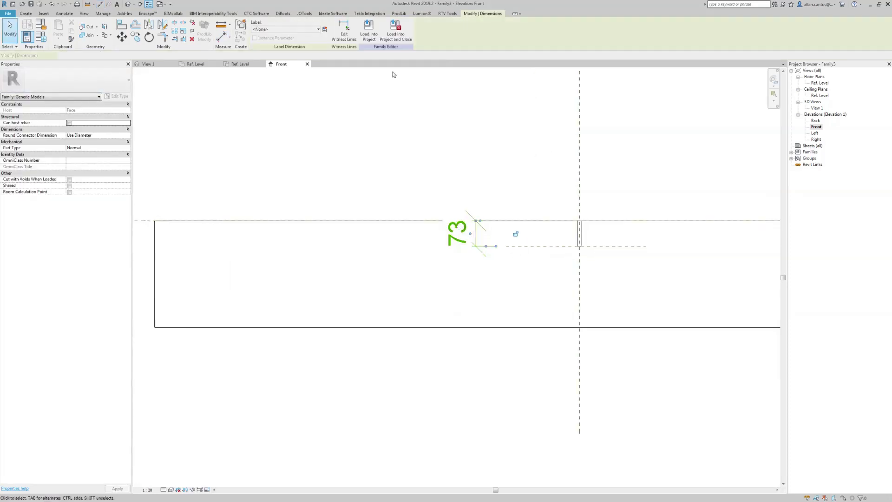
pyautogui.click(325, 29)
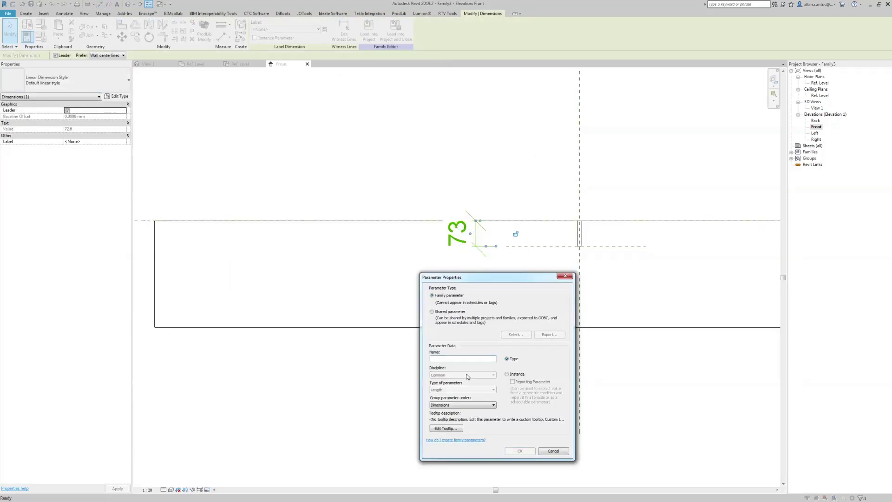
pyautogui.write('Plate_Thickness')
pyautogui.click(520, 451)
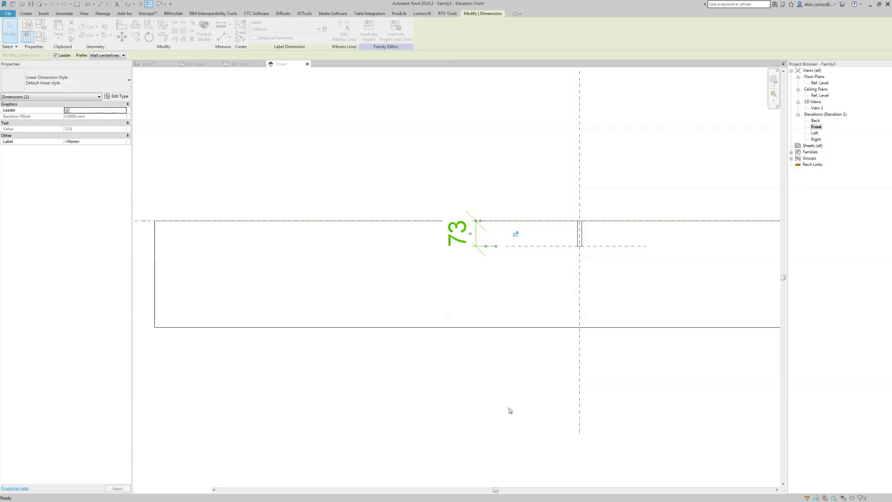
pyautogui.click(510, 410)
# Step: Set Plate_Thickness to 5 in Family Types and apply it
pyautogui.click(41, 37)
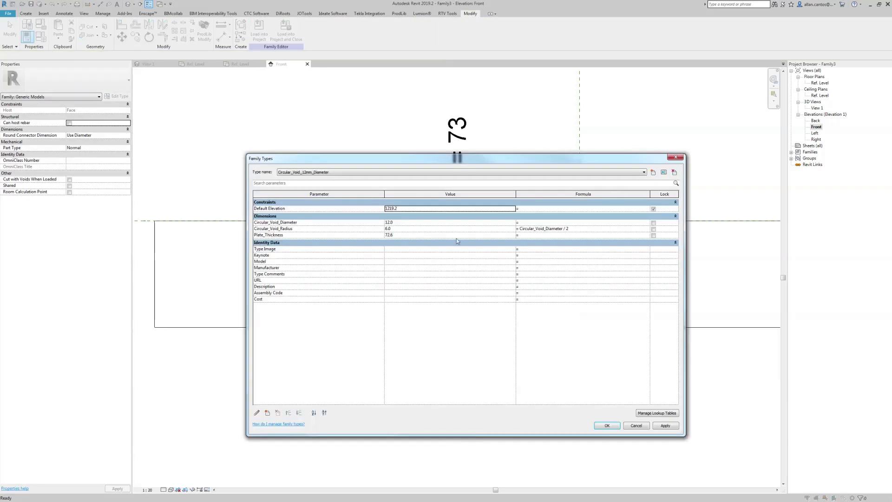
pyautogui.click(403, 228)
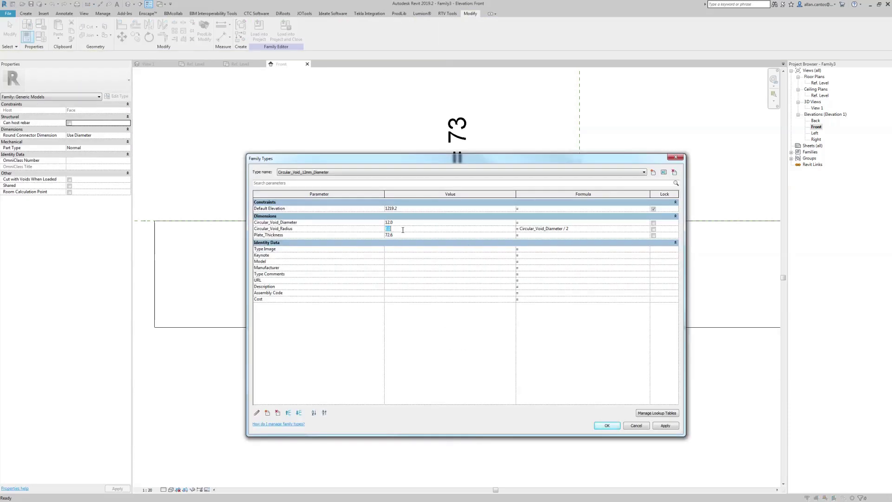
pyautogui.click(404, 235)
pyautogui.write('5')
pyautogui.press('Tab')
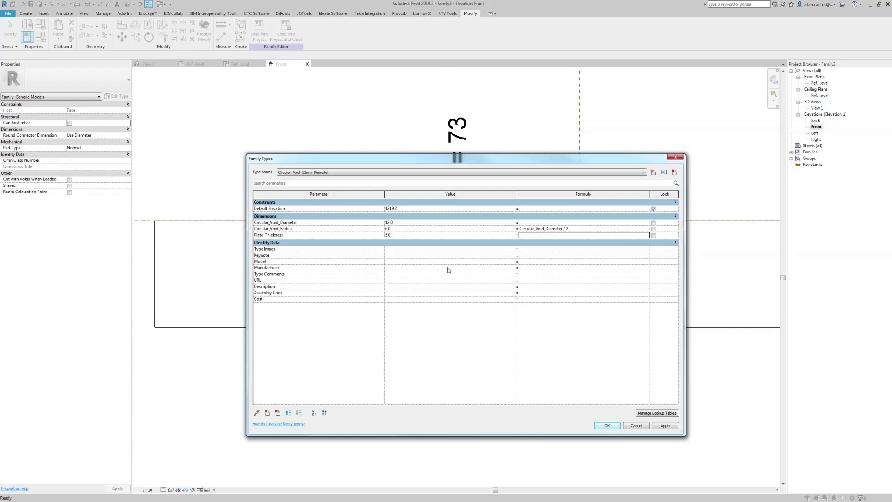
pyautogui.click(665, 426)
pyautogui.click(606, 425)
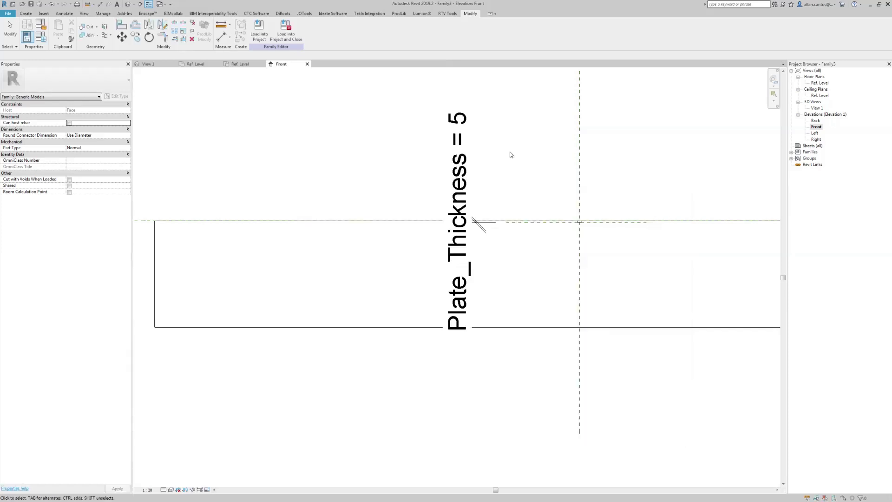
# Step: Change the view scale to 1:2
pyautogui.scroll(-2, 516, 232)
pyautogui.scroll(3, 517, 228)
pyautogui.scroll(-8, 506, 229)
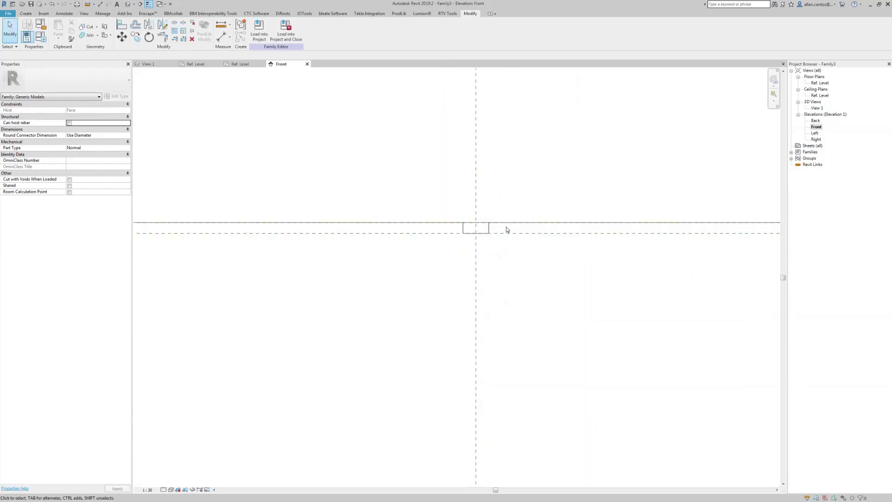
pyautogui.click(145, 490)
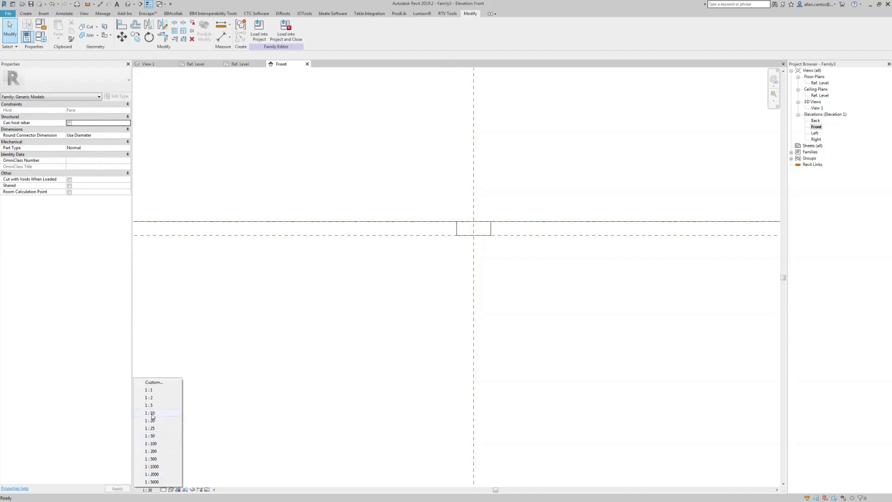
pyautogui.click(148, 398)
# Step: Move the Plate_Thickness dimension next to the centre reference plane
pyautogui.scroll(5, 461, 291)
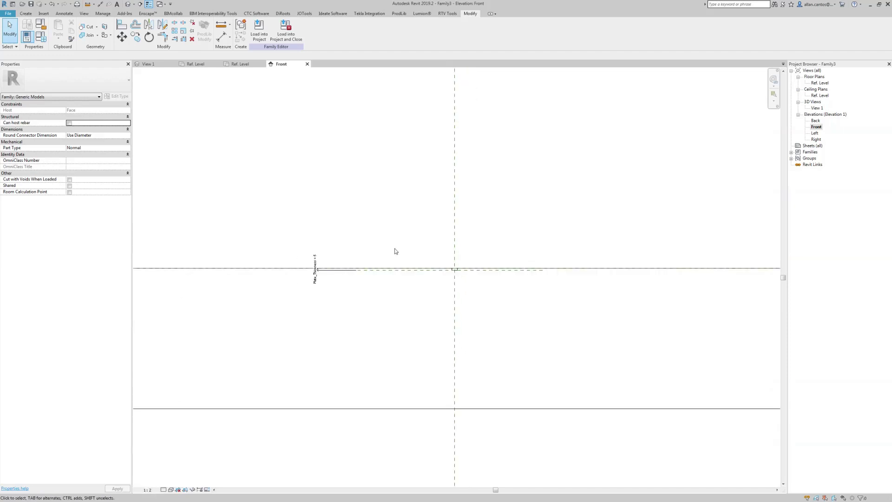
pyautogui.scroll(3, 334, 279)
pyautogui.click(324, 269)
pyautogui.scroll(2, 307, 271)
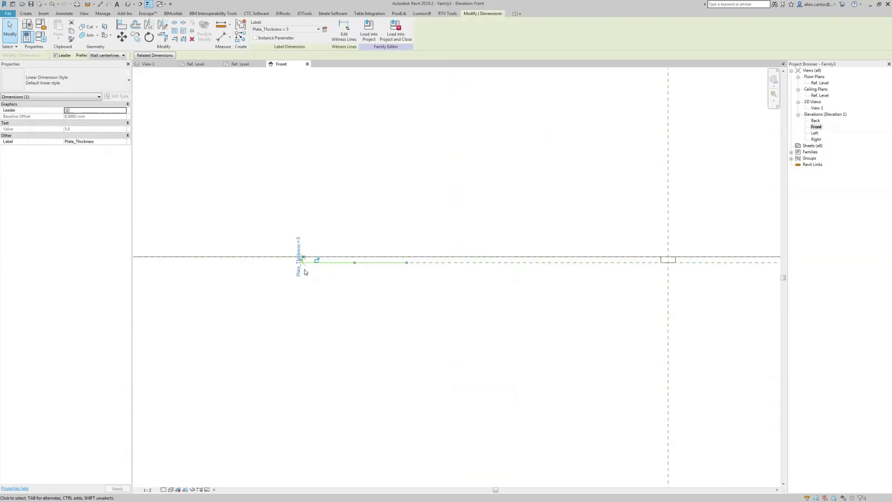
pyautogui.moveTo(305, 271); pyautogui.dragTo(630, 235)
pyautogui.click(446, 275)
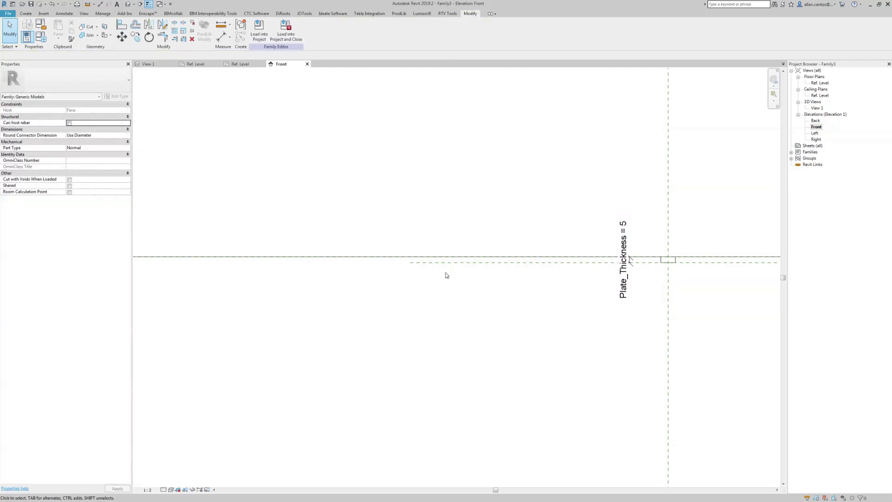
pyautogui.scroll(4, 639, 255)
pyautogui.moveTo(595, 239); pyautogui.dragTo(241, 184, button='middle')
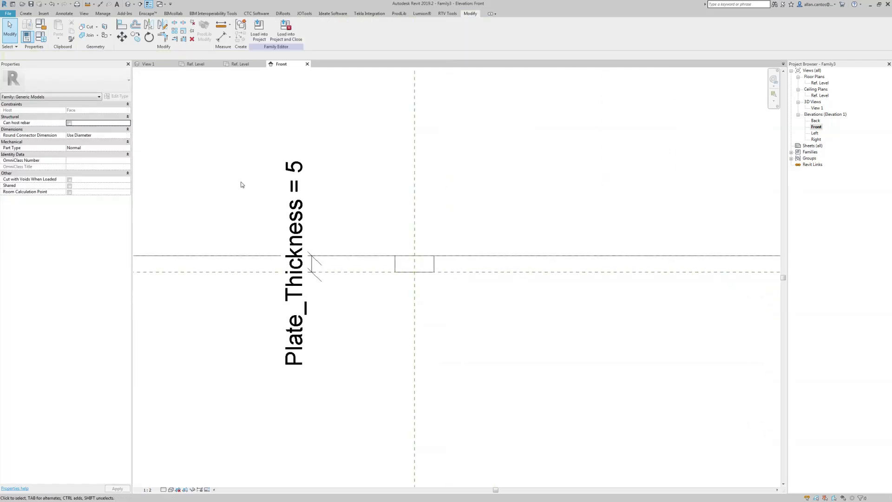
# Step: Enable Cut with Voids When Loaded and save the family as Circular_Void.rfa
pyautogui.click(70, 180)
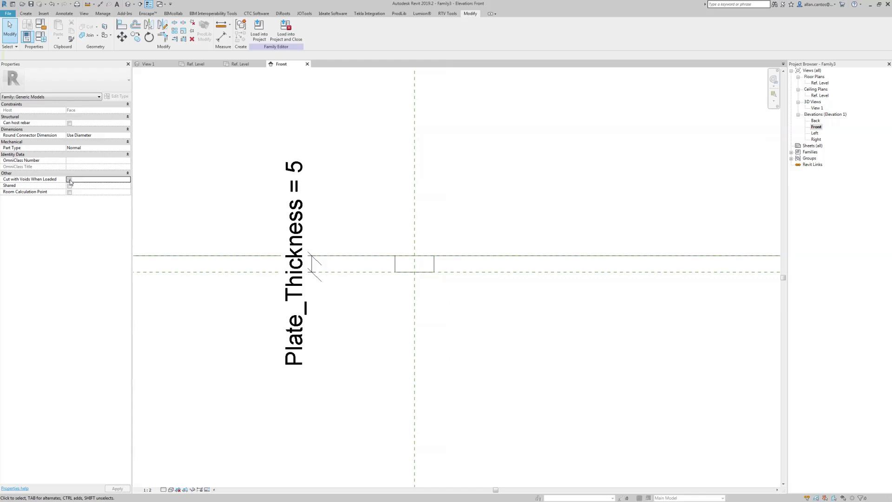
pyautogui.click(8, 14)
pyautogui.moveTo(24, 93)
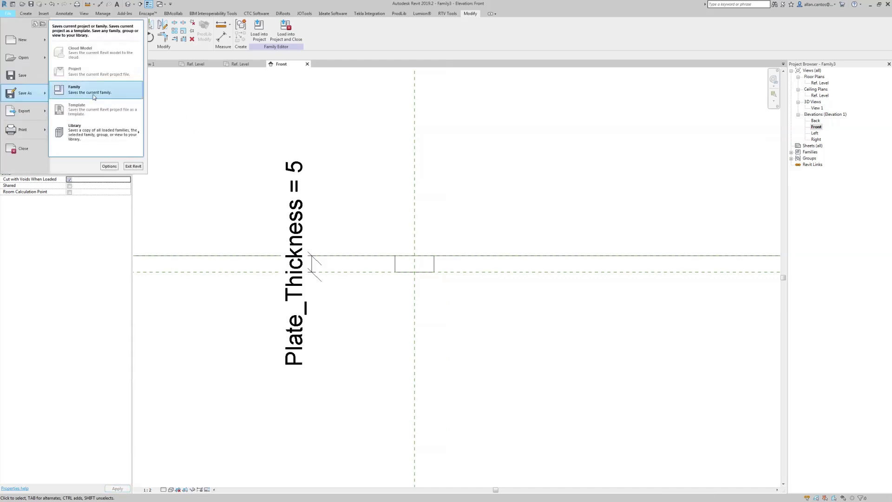
pyautogui.click(70, 93)
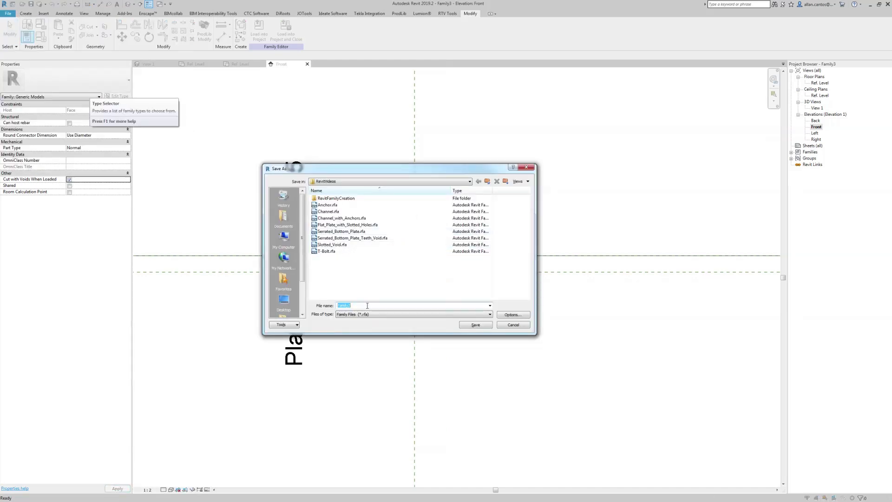
pyautogui.write('Circular_Void')
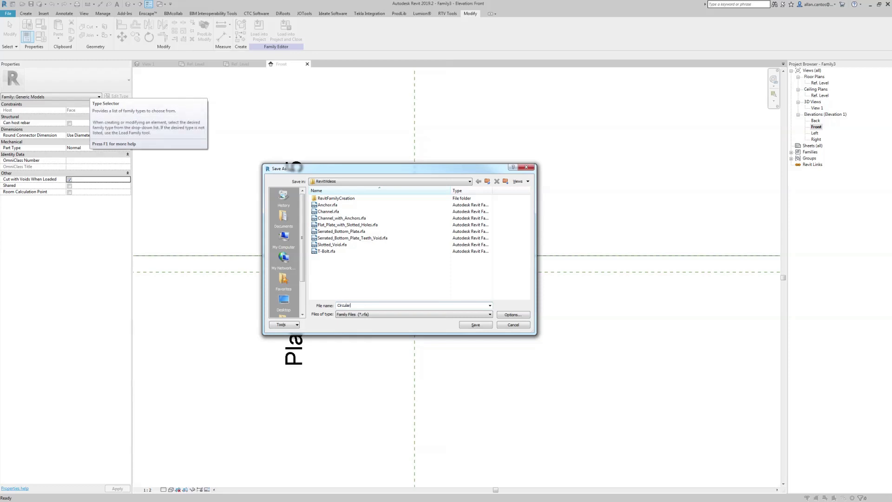
pyautogui.click(475, 325)
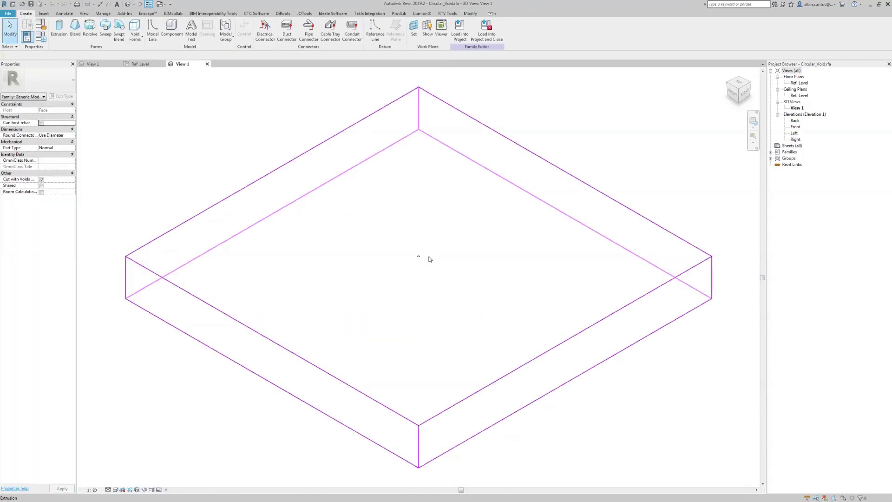
# Step: Set the 3D view to 1:5 scale with Shaded display
pyautogui.scroll(5, 425, 259)
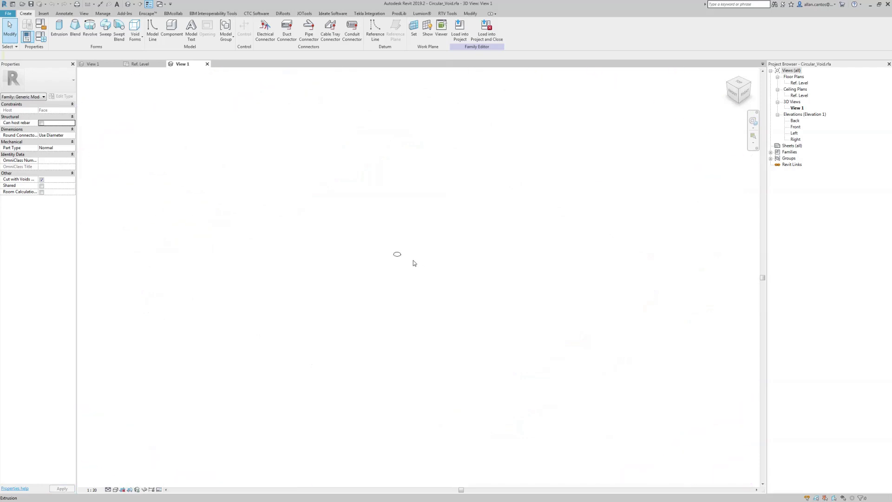
pyautogui.click(99, 489)
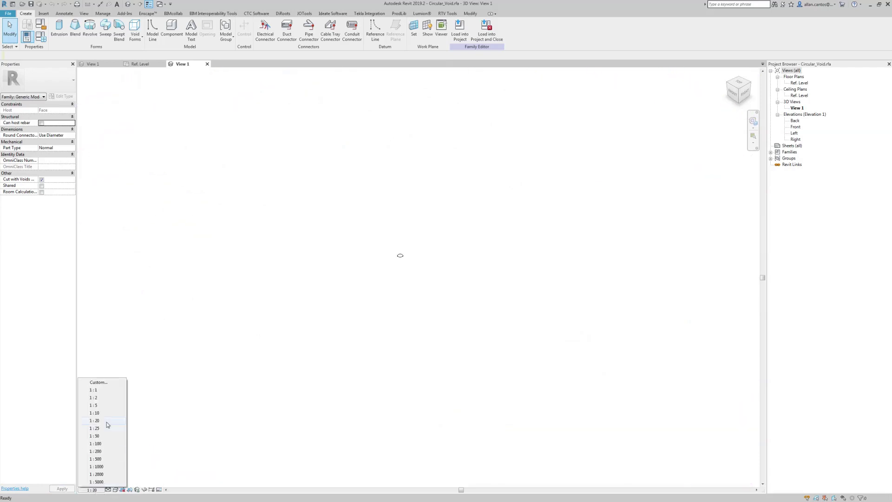
pyautogui.click(100, 405)
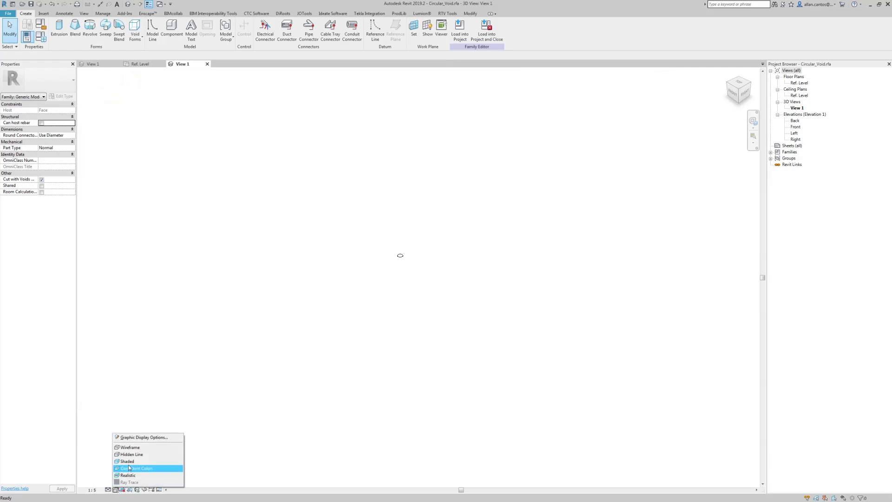
pyautogui.click(128, 461)
# Step: Change the cylinder extrusion to Void and cut the solid cylinder with it using Cut Geometry
pyautogui.click(398, 252)
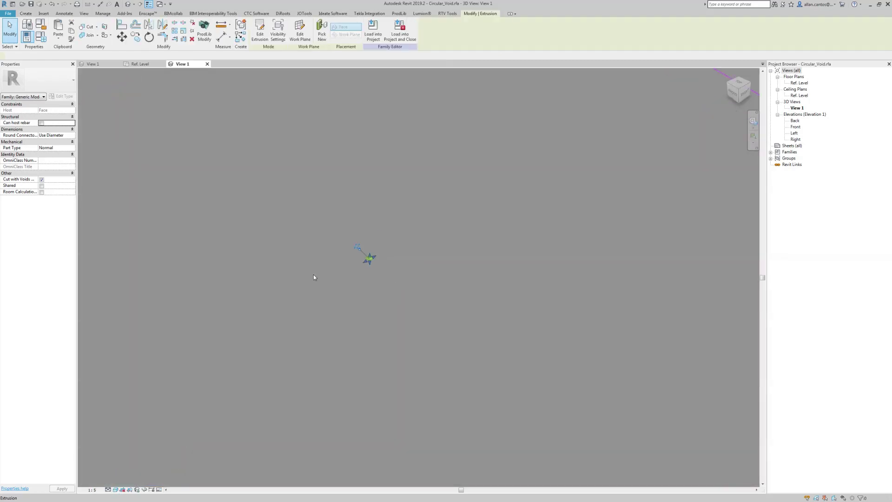
pyautogui.scroll(5, 351, 261)
pyautogui.scroll(-5, 336, 261)
pyautogui.scroll(2, 354, 269)
pyautogui.scroll(1, 354, 269)
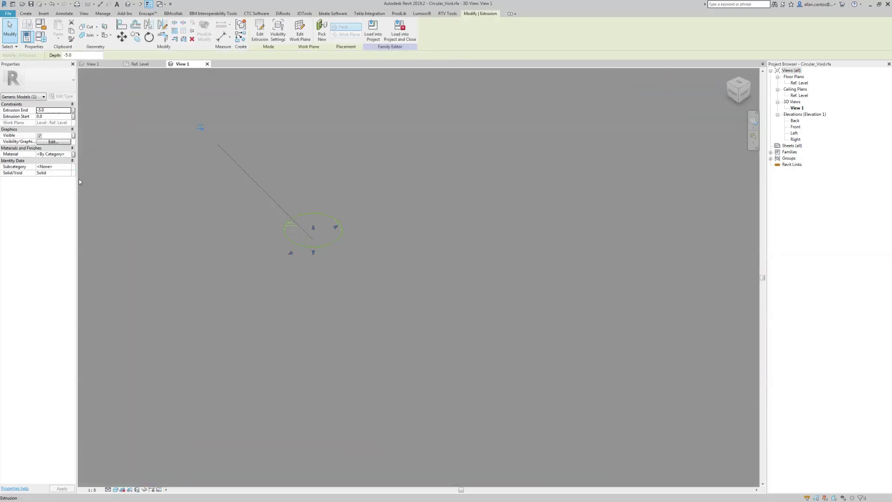
pyautogui.click(70, 175)
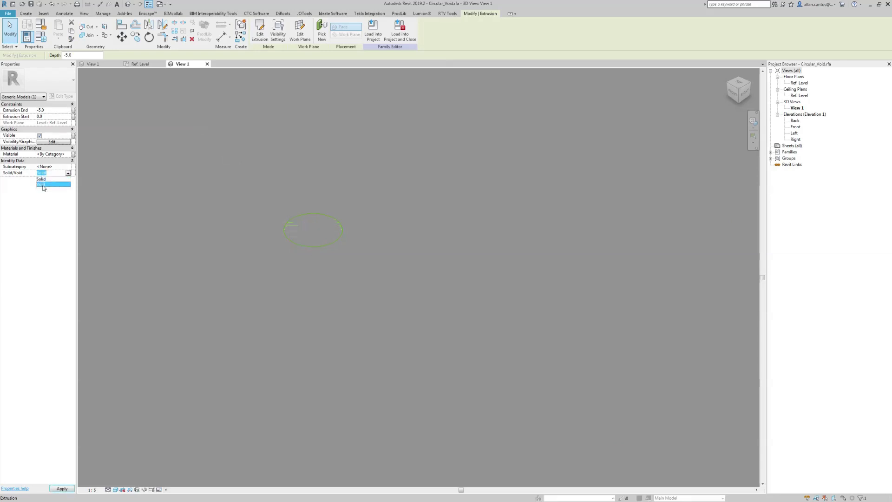
pyautogui.click(44, 185)
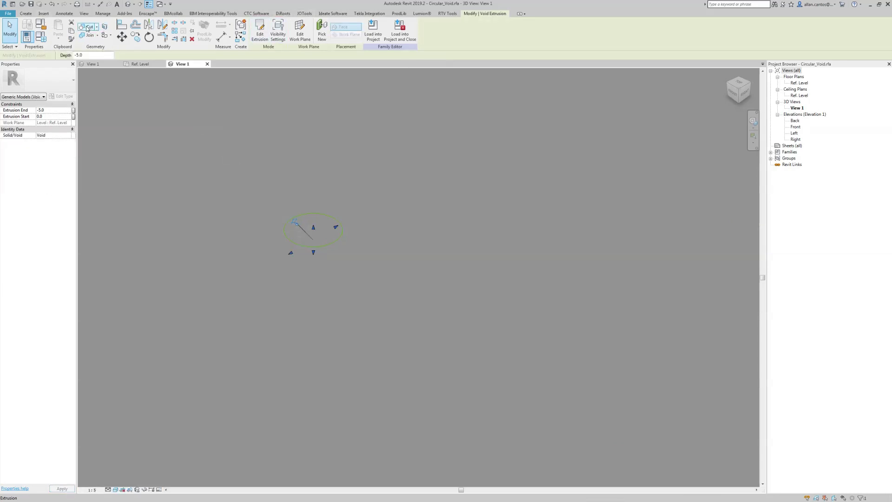
pyautogui.click(89, 28)
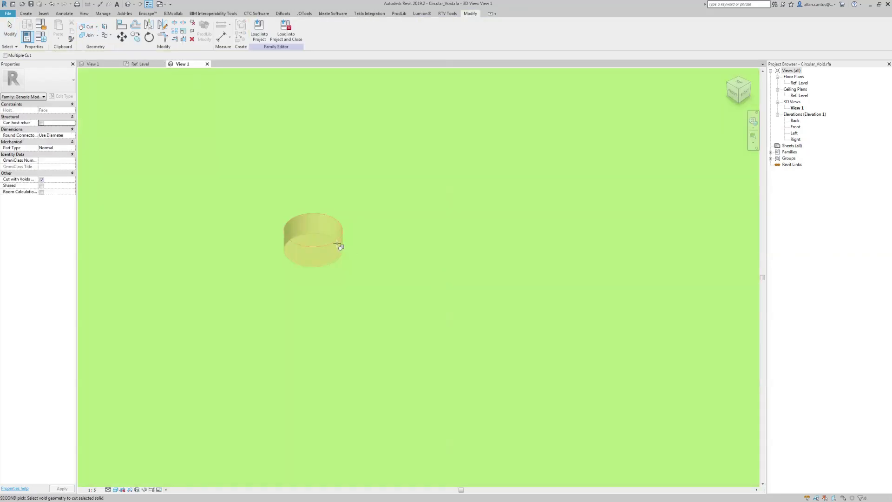
pyautogui.click(339, 243)
pyautogui.press('Escape')
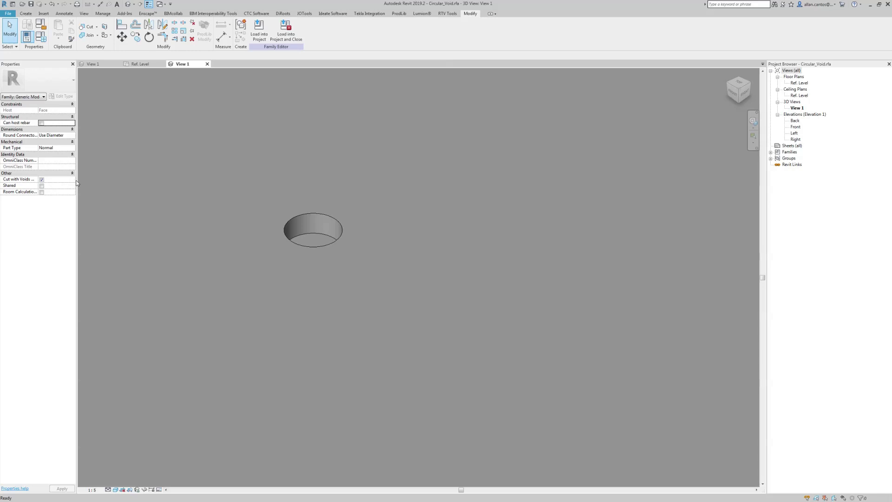
pyautogui.moveTo(76, 180); pyautogui.dragTo(130, 181)
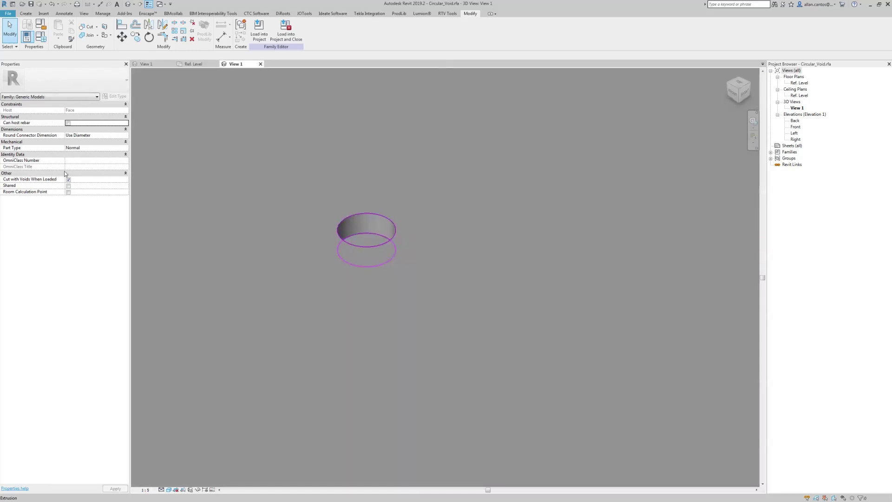
# Step: Save over Circular_Void and load it into the serrated plate family
pyautogui.hotkey('ctrl', 's')
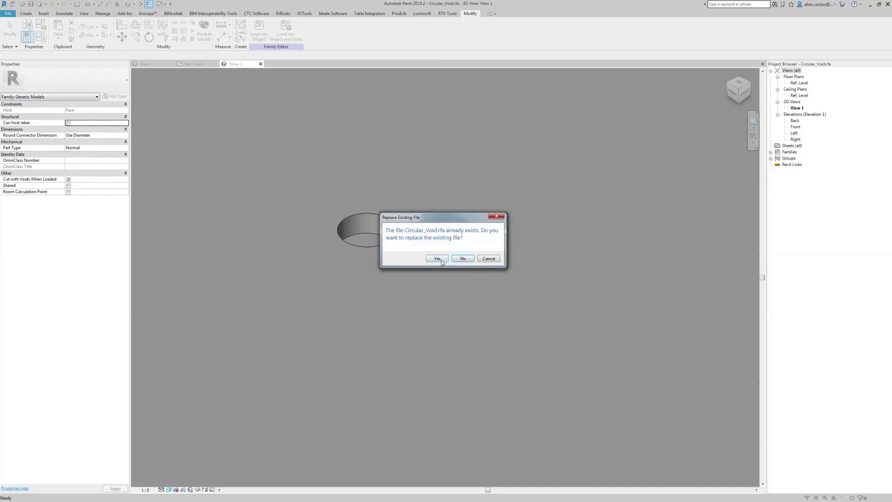
pyautogui.click(441, 259)
pyautogui.click(287, 39)
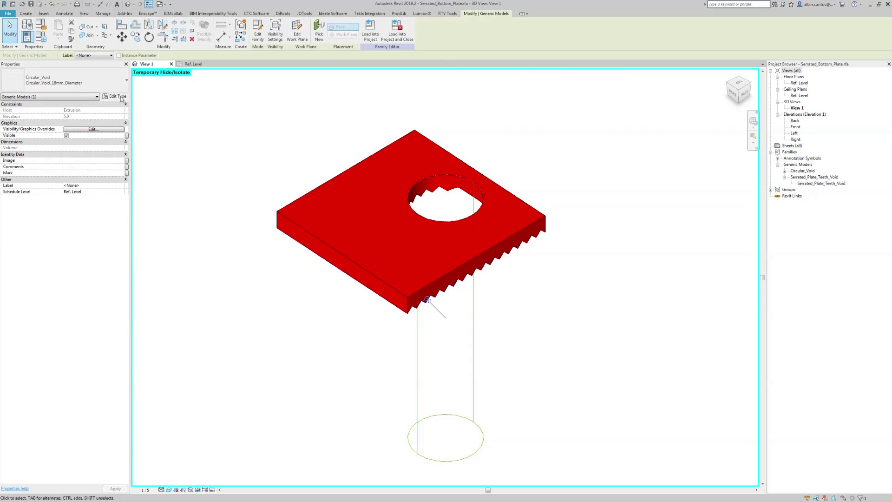
# Step: Associate the void type's Plate_Thickness with Serrated_Top_Plate_Thickness
pyautogui.click(117, 96)
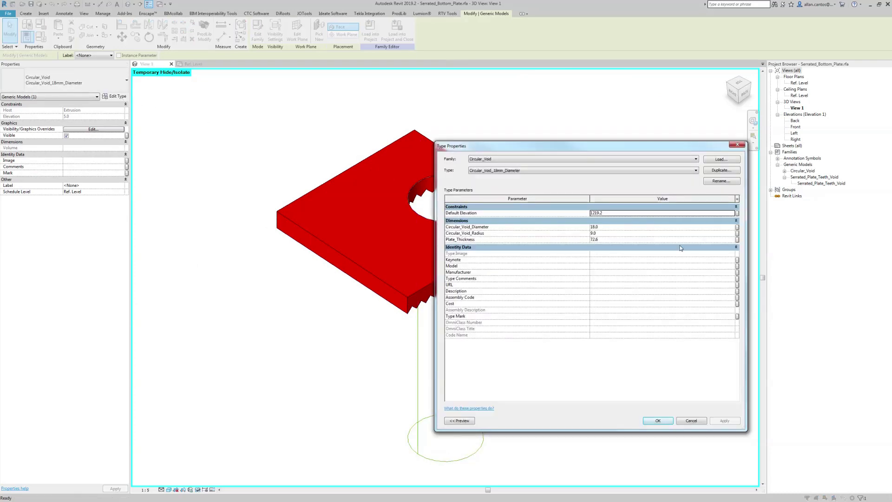
pyautogui.click(736, 239)
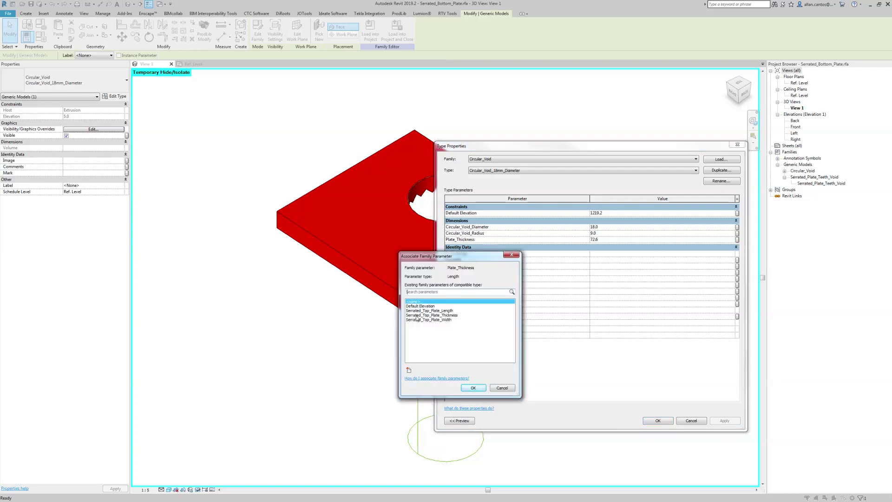
pyautogui.click(440, 315)
pyautogui.click(479, 390)
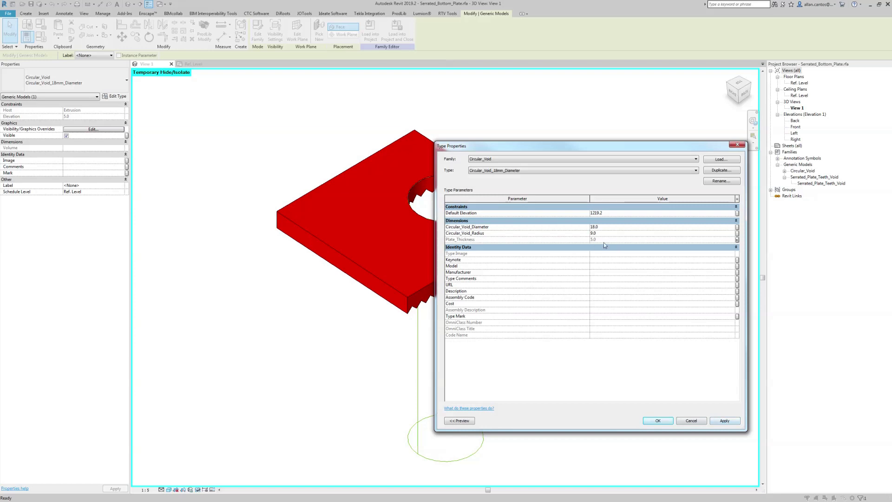
pyautogui.click(658, 420)
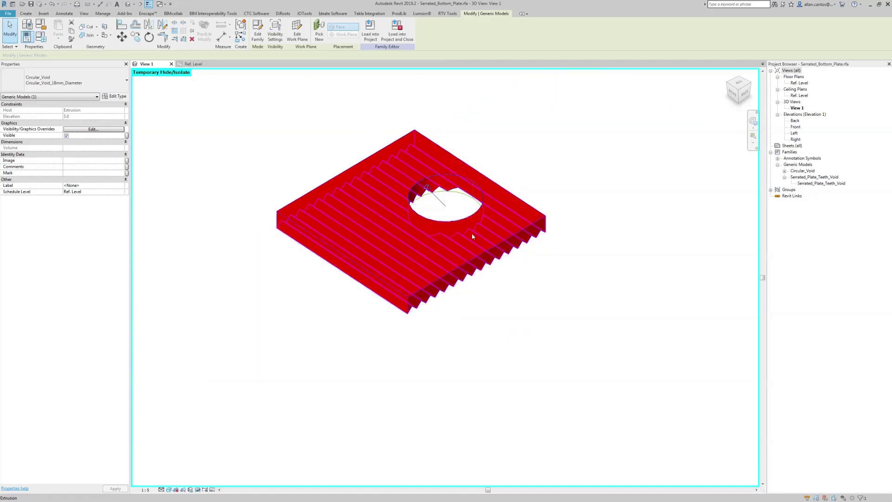
# Step: Set Serrated_Top_Plate_Thickness to 10, move it below Width, and apply
pyautogui.click(40, 37)
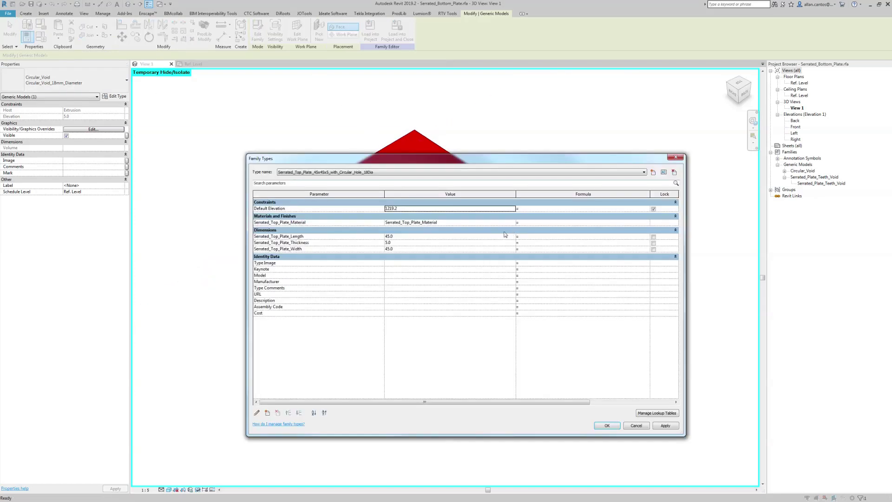
pyautogui.click(408, 242)
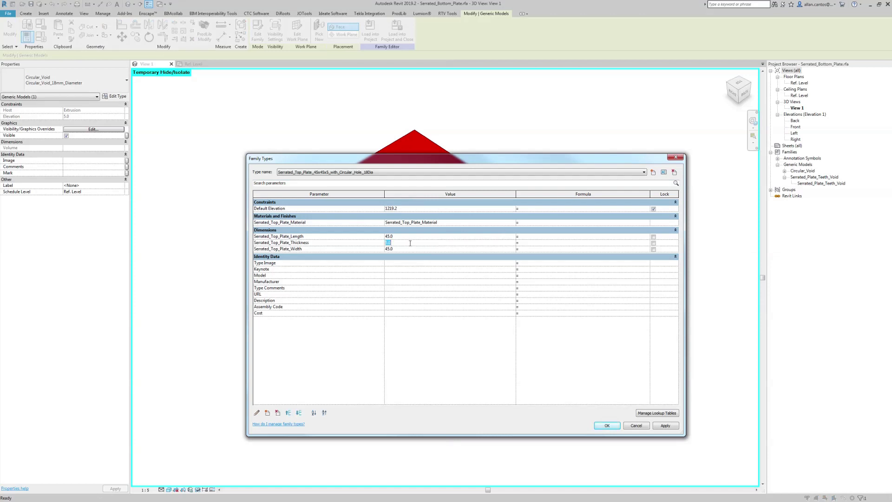
pyautogui.click(339, 243)
pyautogui.click(299, 413)
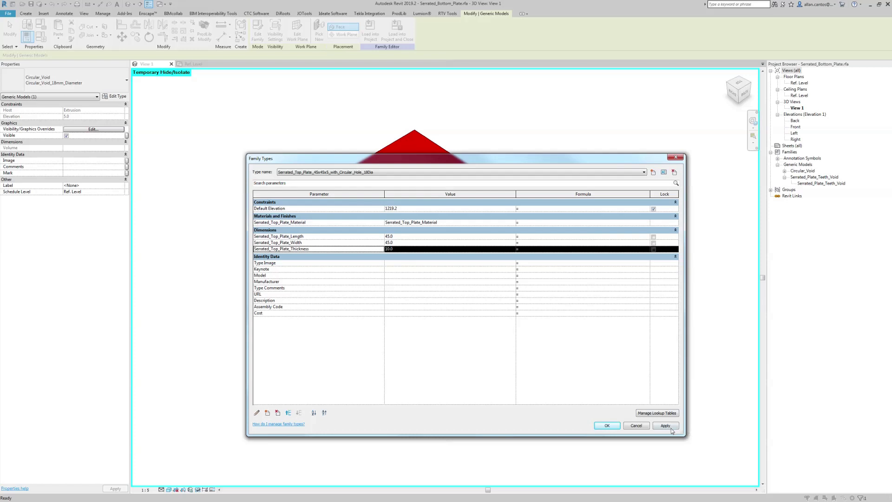
pyautogui.click(665, 425)
pyautogui.click(607, 425)
# Step: Inspect the Circular_Void_18mm_Diameter type properties to confirm the thickness followed
pyautogui.click(571, 278)
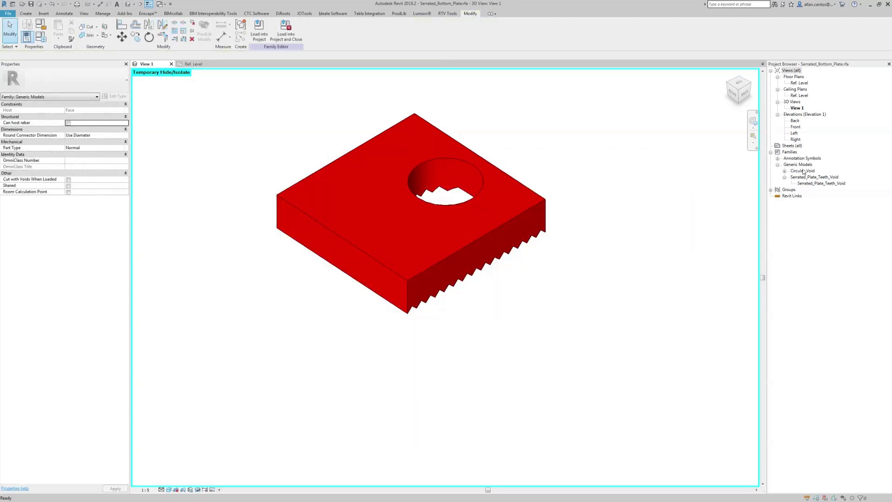
pyautogui.click(784, 171)
pyautogui.click(825, 183)
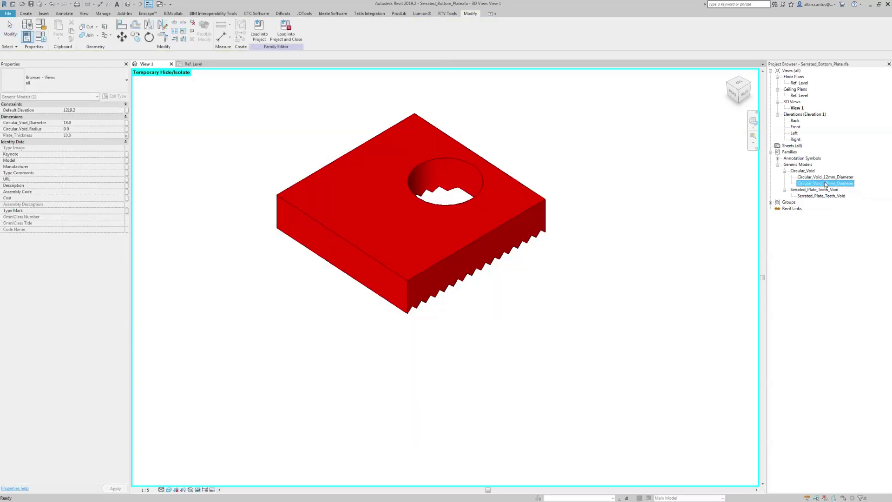
pyautogui.doubleClick(825, 183)
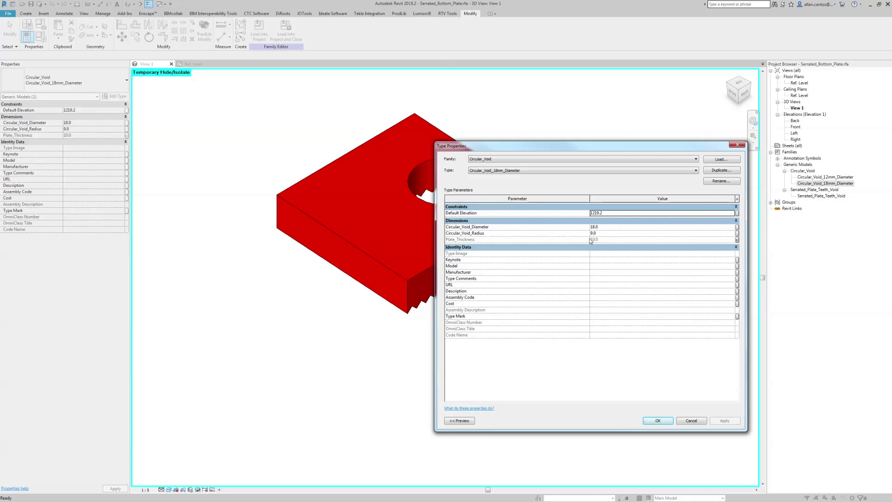
pyautogui.click(657, 420)
pyautogui.click(617, 324)
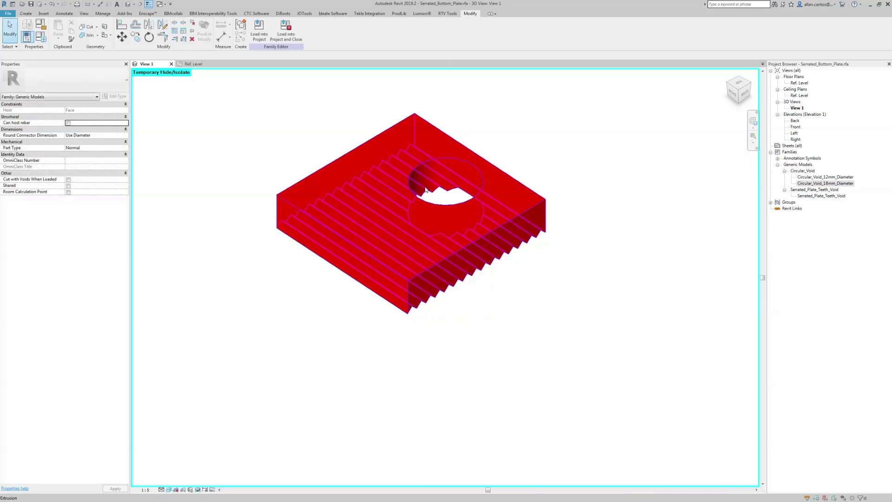
# Step: Reset Serrated_Top_Plate_Thickness to 5 and apply
pyautogui.click(41, 37)
pyautogui.doubleClick(401, 250)
pyautogui.write('5')
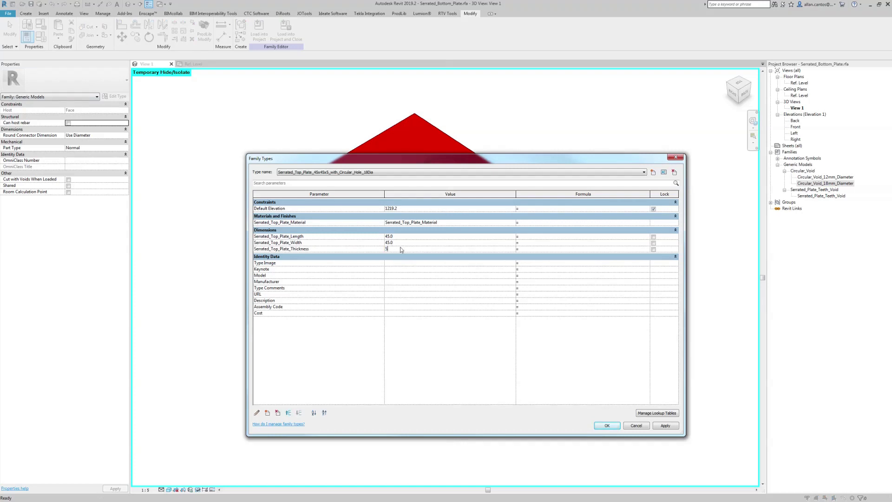
pyautogui.press('Tab')
pyautogui.click(665, 426)
pyautogui.press('Return')
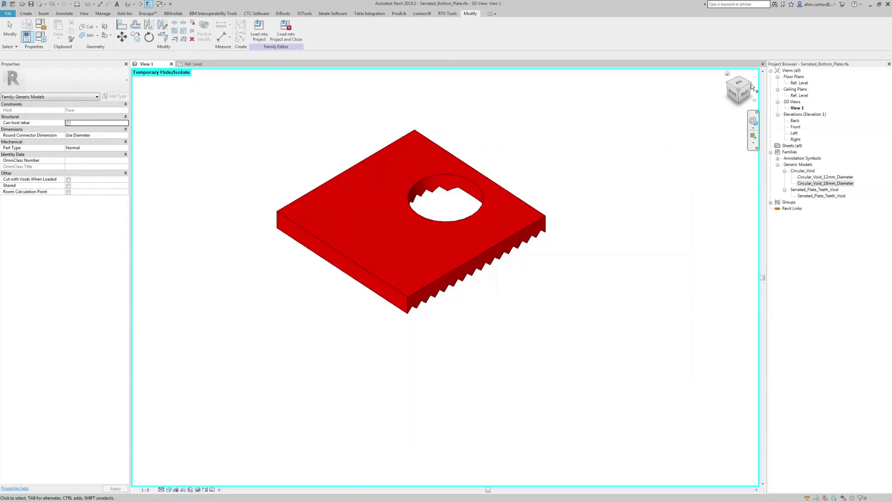
# Step: In the Ref. Level plan, align the hole's centre (AL) to both centre reference planes
pyautogui.doubleClick(800, 84)
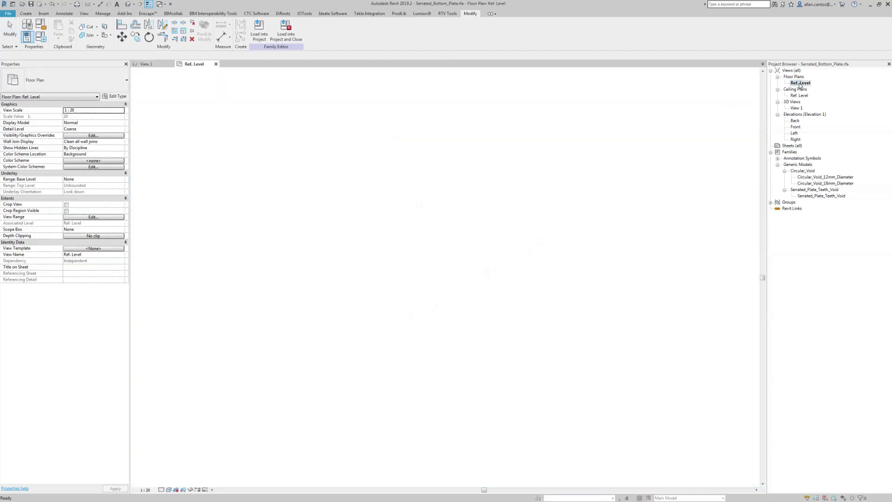
pyautogui.scroll(2, 391, 272)
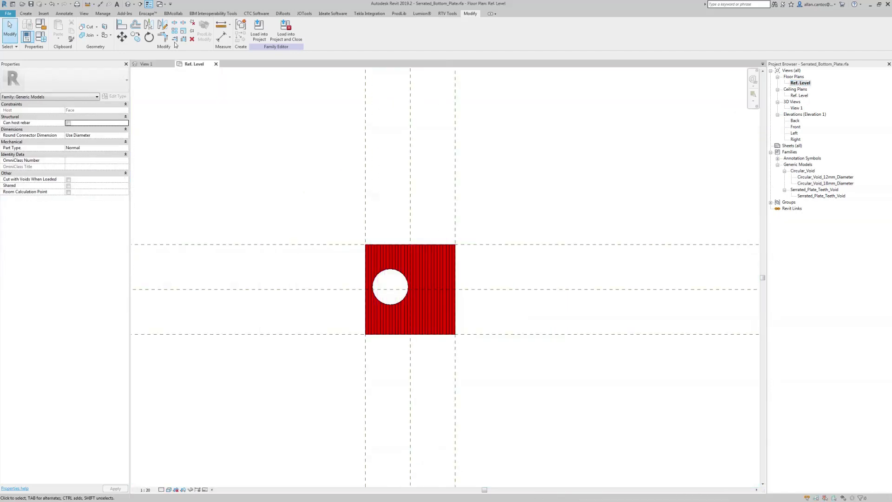
pyautogui.press('a')
pyautogui.press('l')
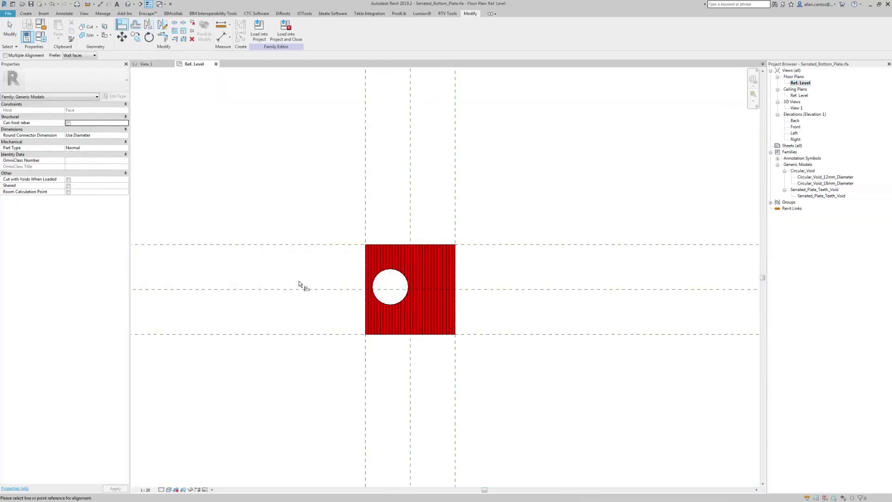
pyautogui.click(179, 289)
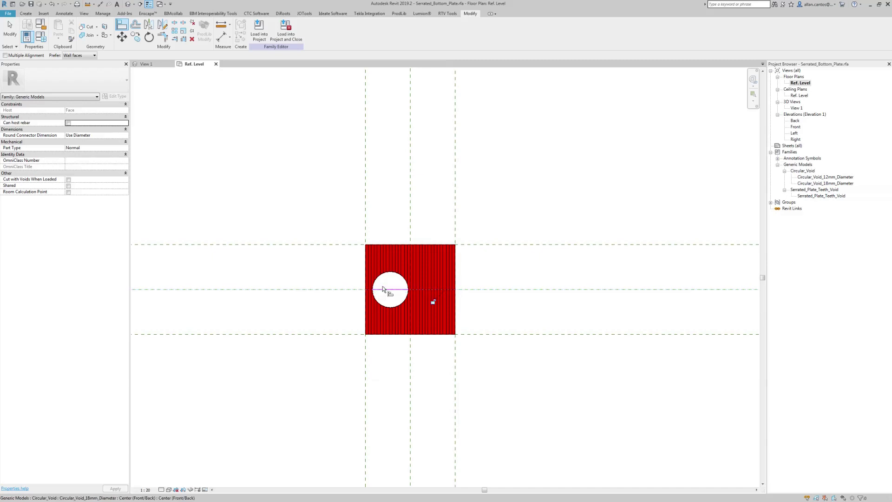
pyautogui.click(383, 287)
pyautogui.click(410, 109)
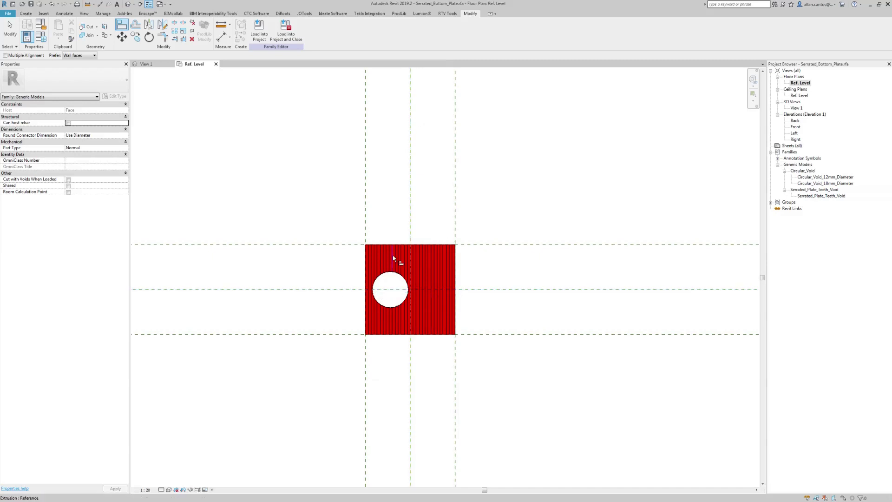
pyautogui.click(391, 279)
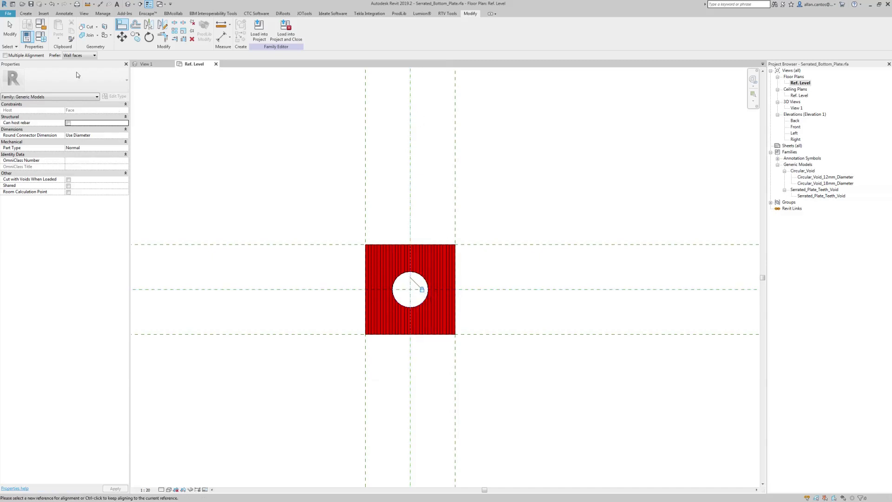
pyautogui.press('Escape')
pyautogui.press('Escape')
# Step: Zoom to fit the plan, then return to 3D View 1
pyautogui.scroll(-3, 385, 246)
pyautogui.rightClick(478, 190)
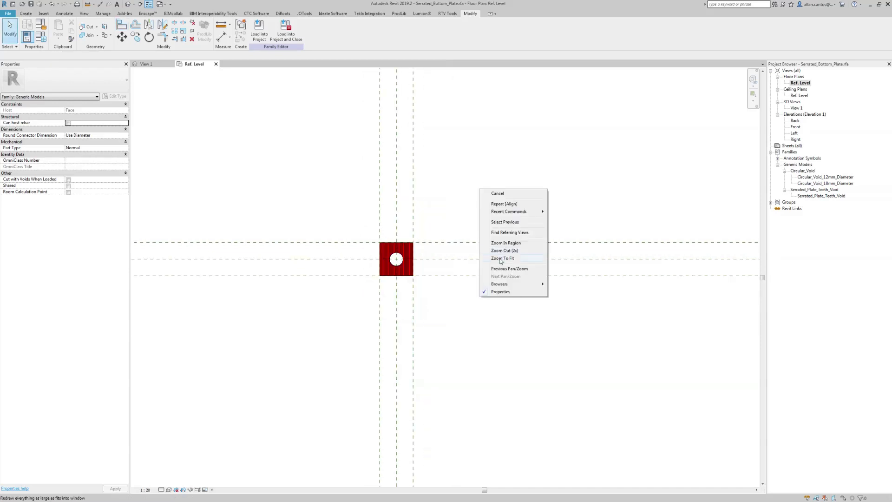
pyautogui.click(485, 256)
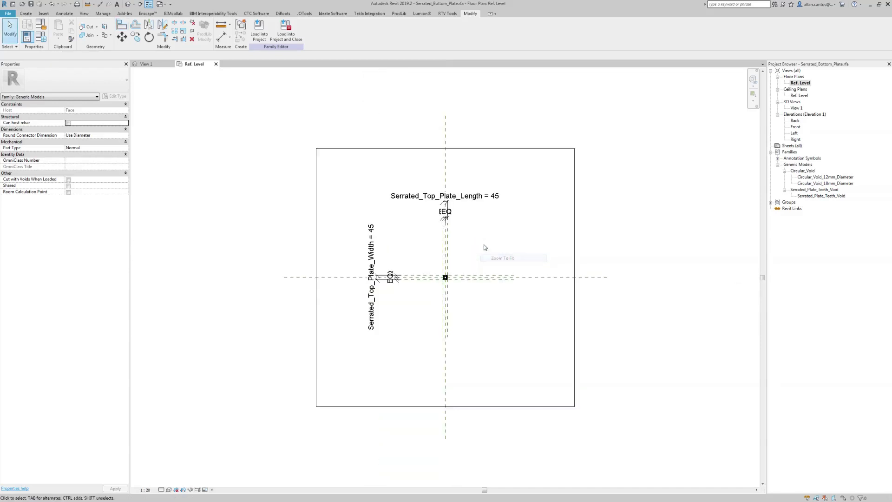
pyautogui.doubleClick(799, 108)
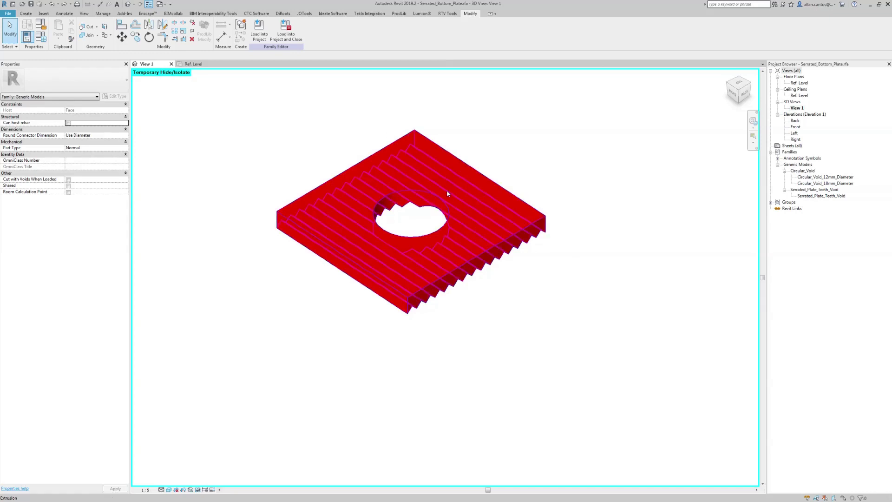
# Step: Select the circular void and begin labelling it with a new shared parameter
pyautogui.click(433, 194)
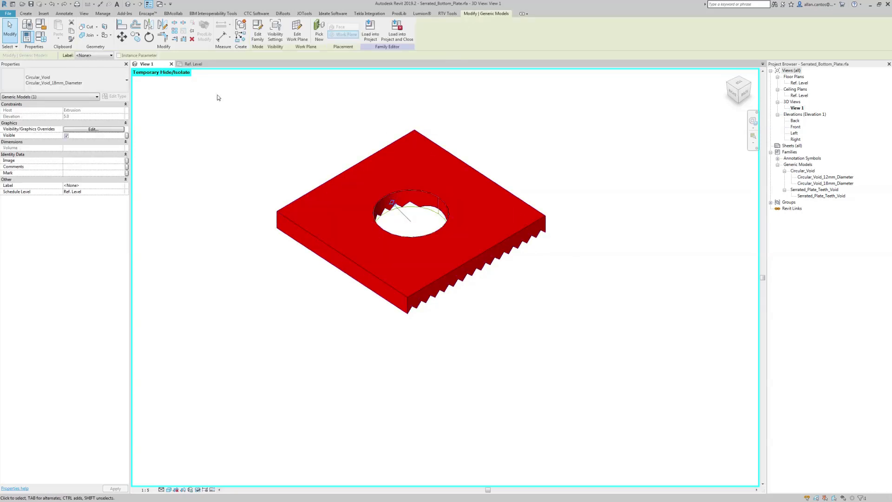
pyautogui.click(100, 55)
pyautogui.click(93, 67)
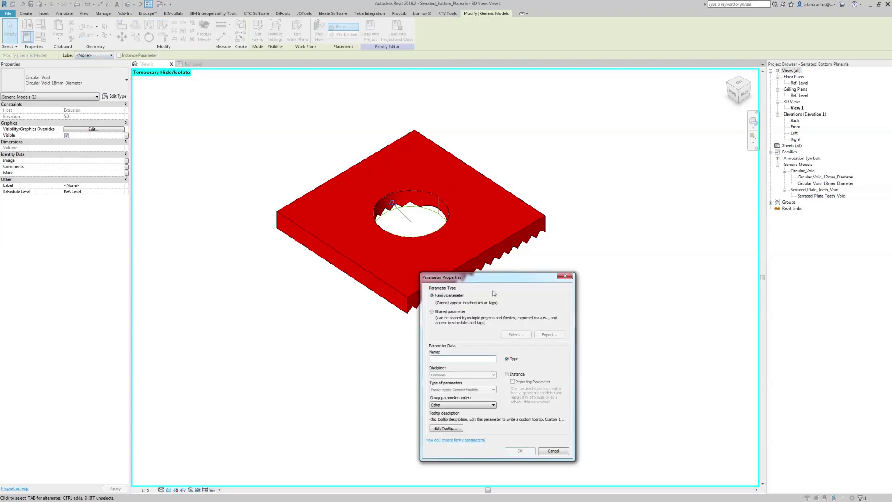
pyautogui.click(443, 312)
pyautogui.click(515, 334)
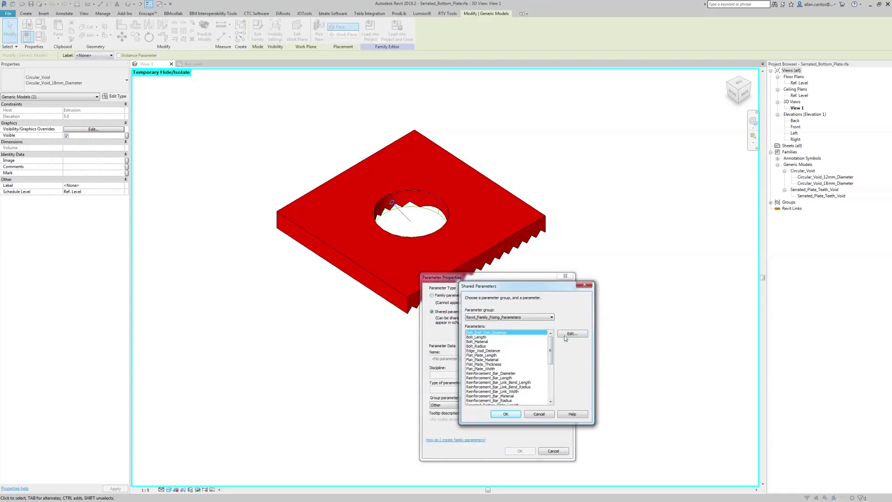
pyautogui.moveTo(551, 351); pyautogui.dragTo(550, 388)
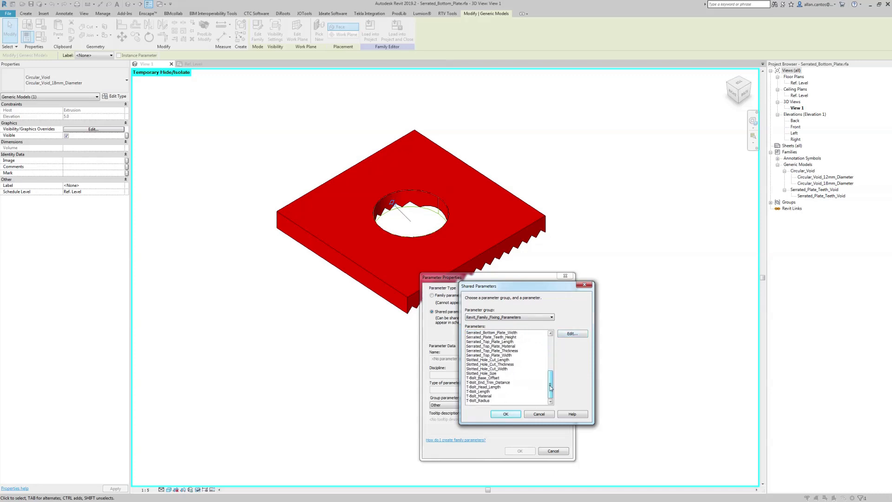
pyautogui.click(572, 333)
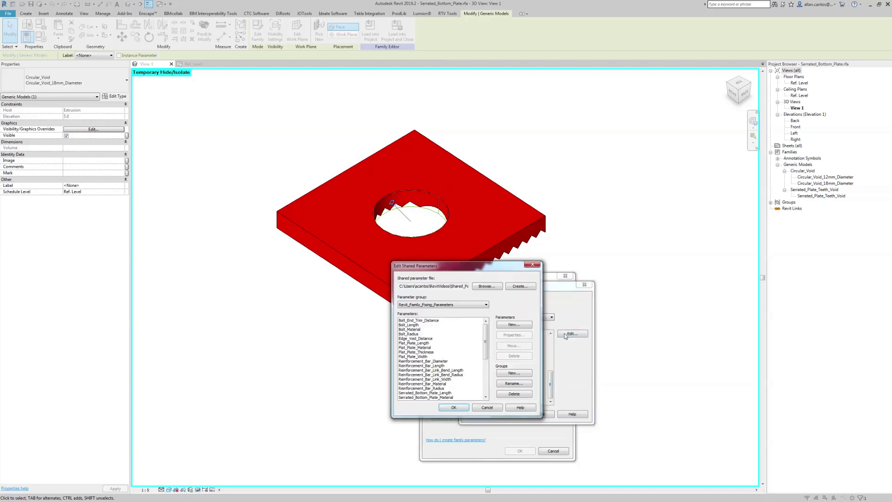
# Step: Define a new shared family-type parameter Circular_Void_Size for the Generic Models category
pyautogui.click(513, 324)
pyautogui.write('Circular_Void_Size')
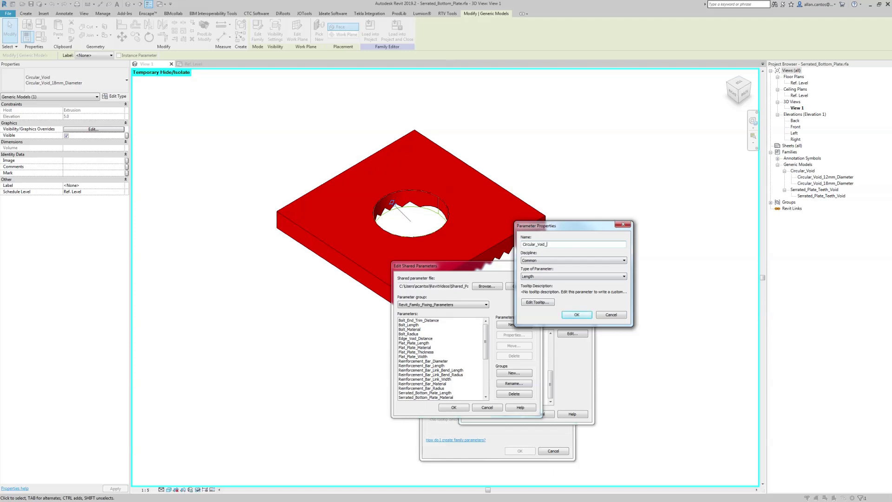
pyautogui.click(537, 277)
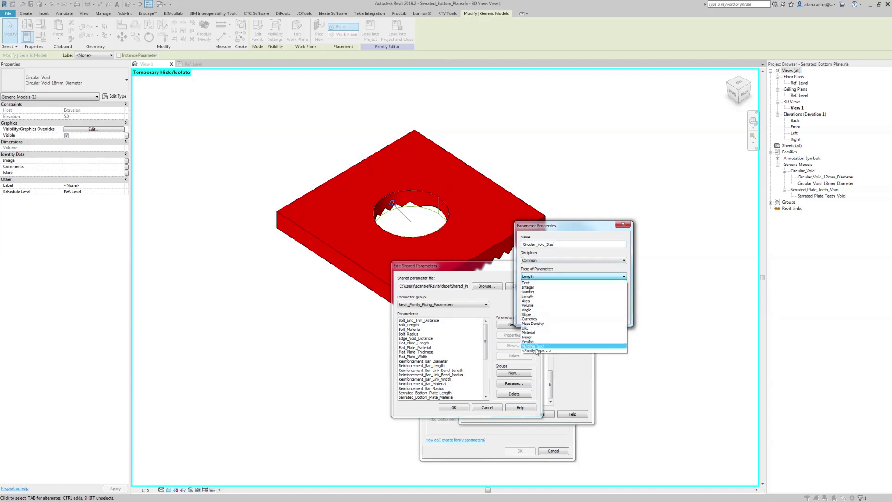
pyautogui.click(537, 351)
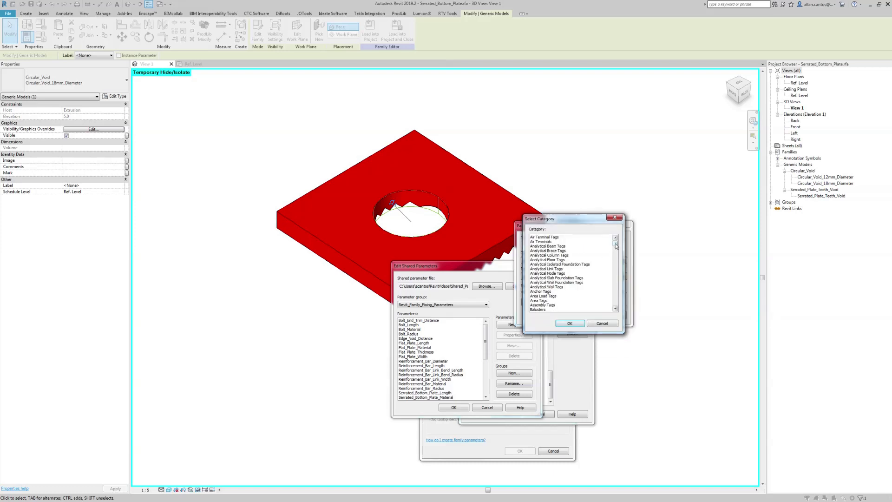
pyautogui.moveTo(615, 243); pyautogui.dragTo(616, 272)
pyautogui.click(550, 256)
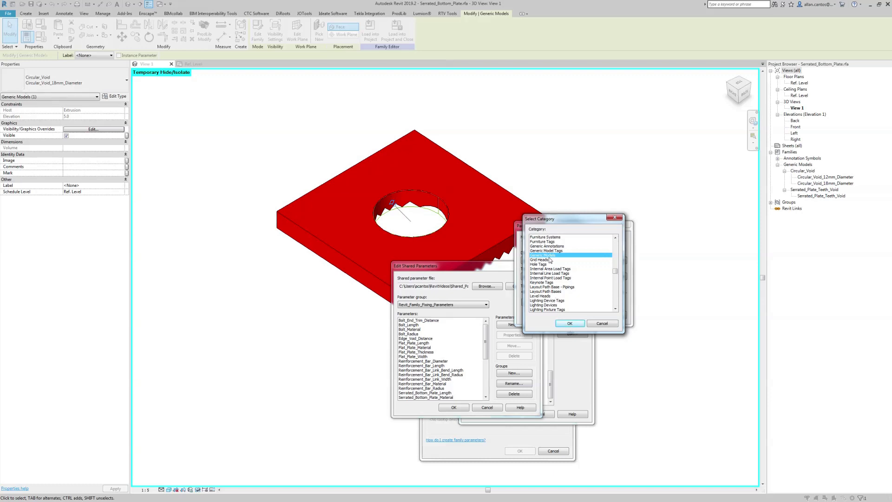
pyautogui.click(569, 324)
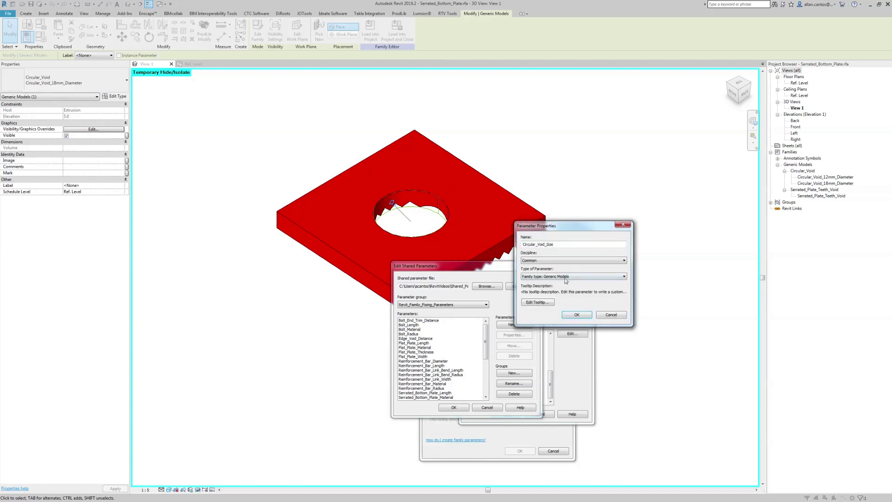
pyautogui.click(576, 315)
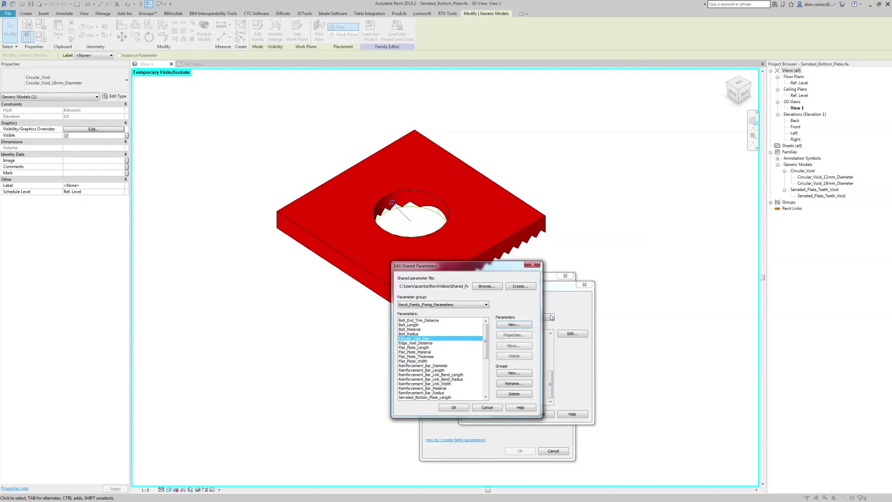
pyautogui.click(453, 407)
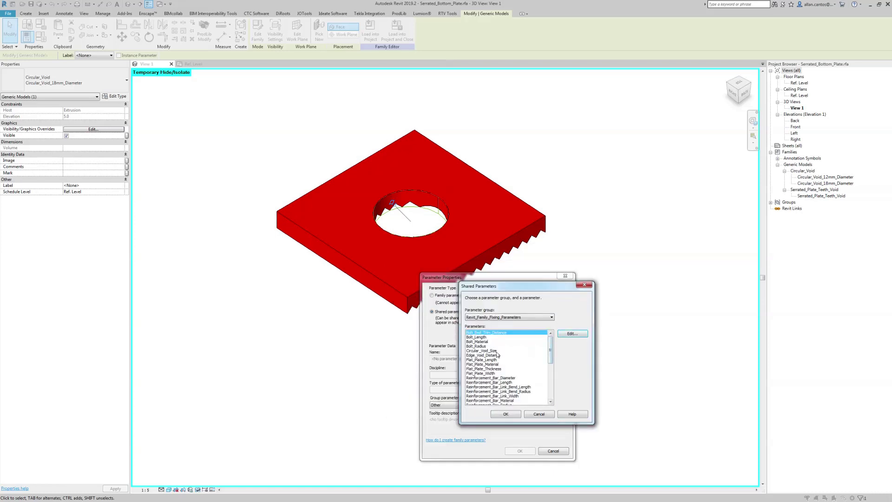
# Step: Assign Circular_Void_Size as the void's label parameter, grouped under Visibility
pyautogui.click(482, 351)
pyautogui.click(505, 414)
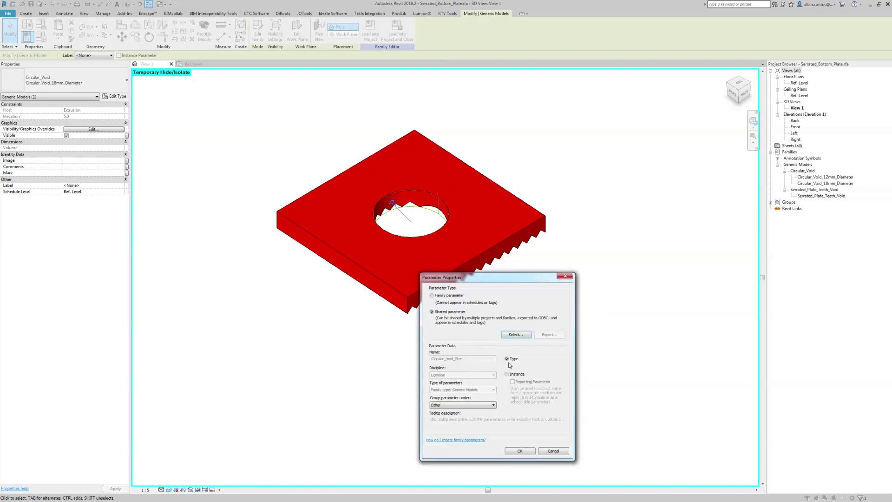
pyautogui.click(459, 402)
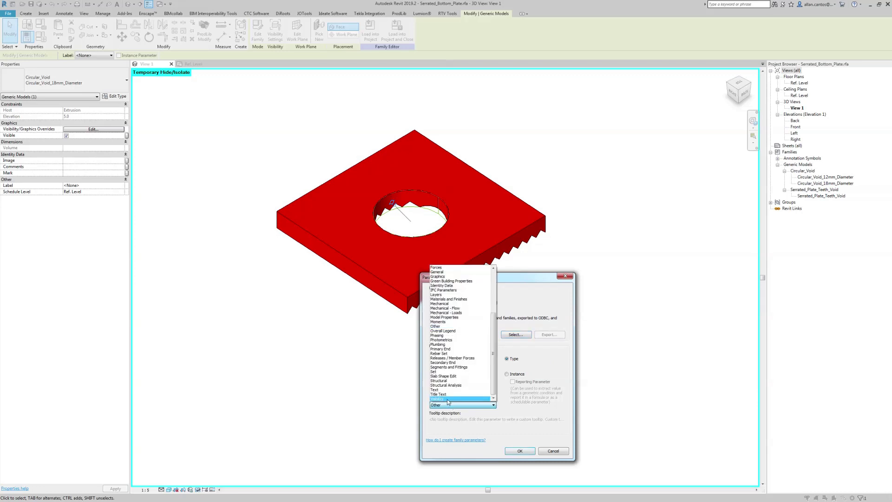
pyautogui.click(456, 398)
pyautogui.click(520, 451)
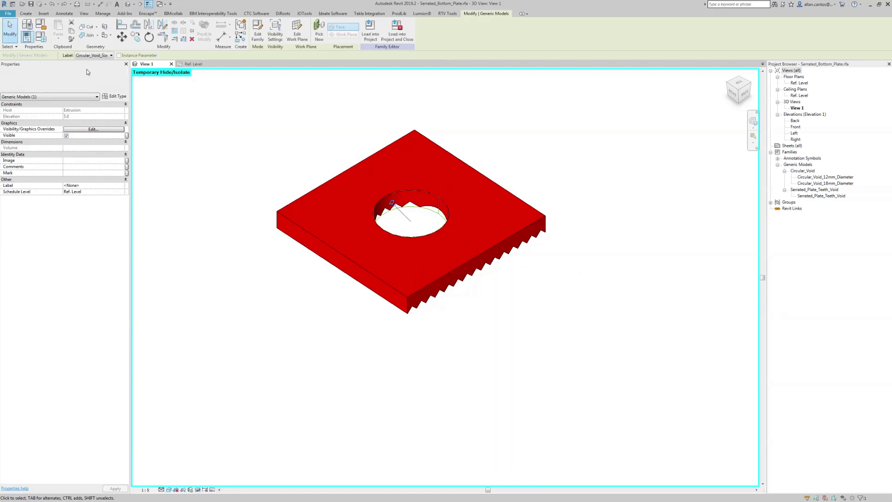
# Step: In Family Types, switch Circular_Void_Size to the 12mm diameter hole and apply it
pyautogui.click(41, 37)
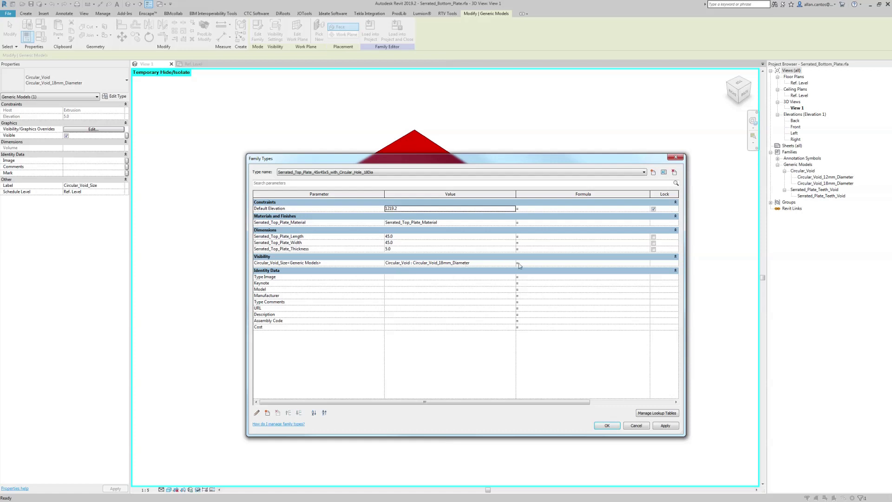
pyautogui.moveTo(492, 156); pyautogui.dragTo(545, 218)
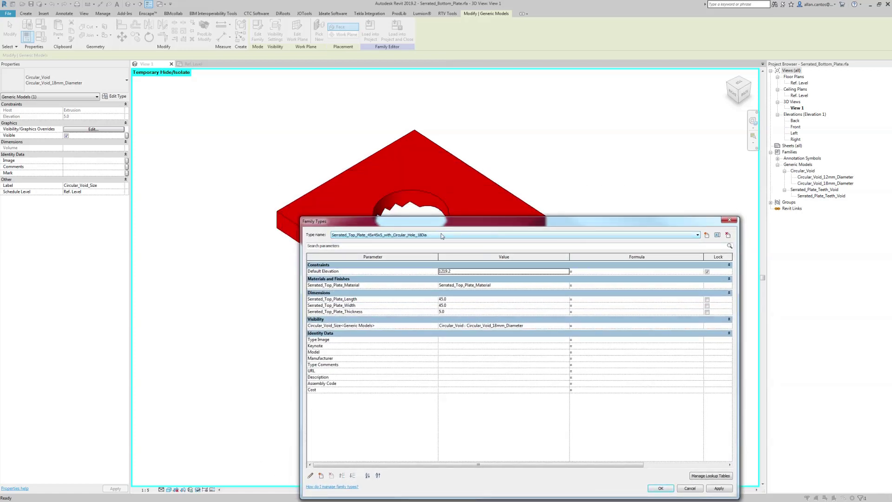
pyautogui.click(567, 326)
pyautogui.click(567, 326)
pyautogui.click(509, 332)
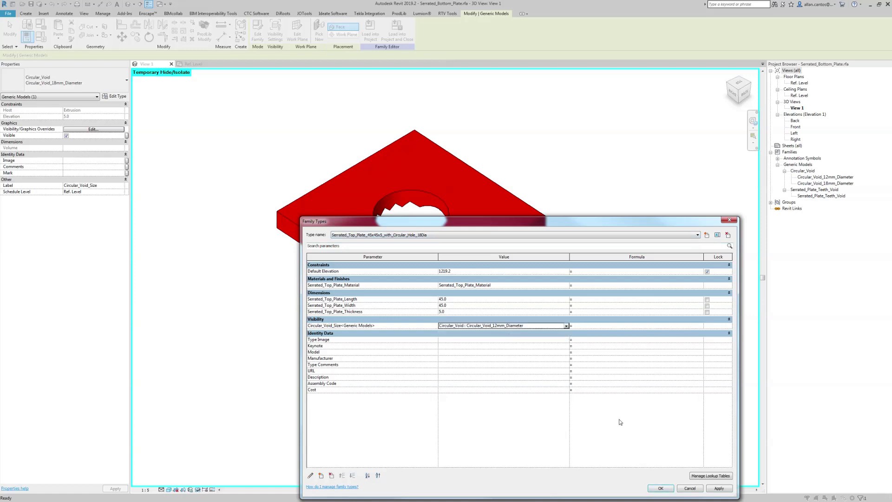
pyautogui.click(718, 490)
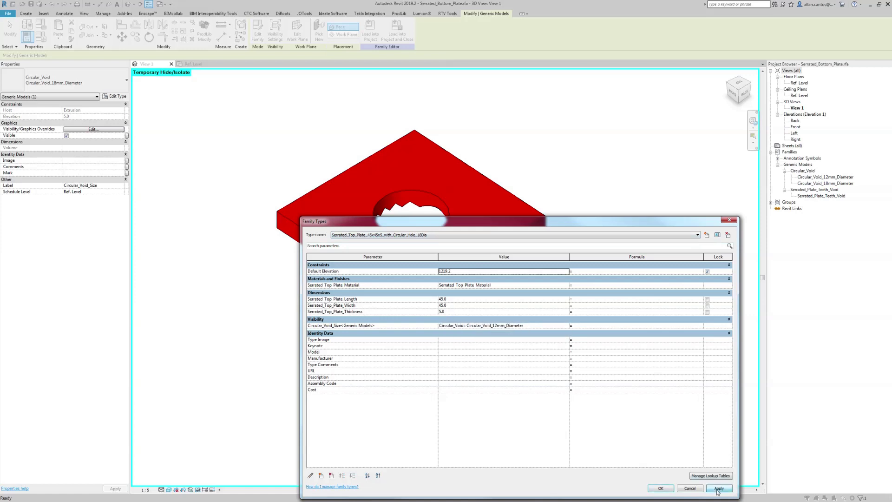
# Step: Set Circular_Void_Size back to the 18mm diameter hole, apply, and close Family Types
pyautogui.click(567, 326)
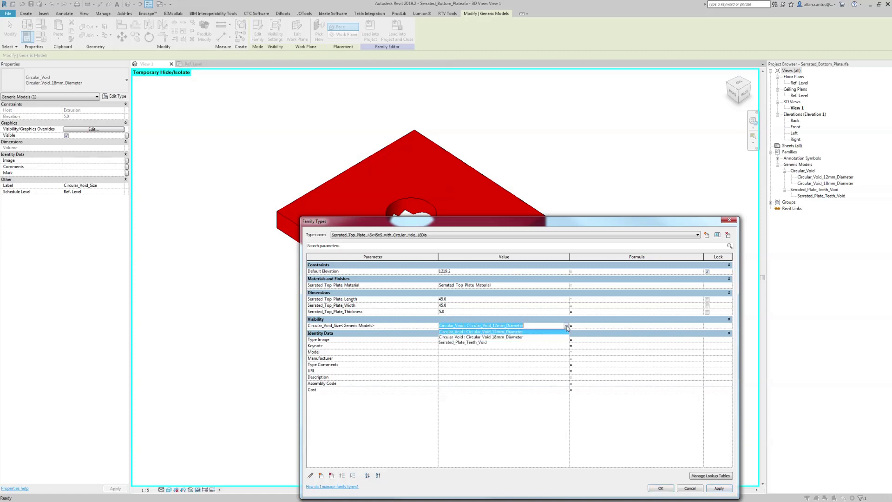
pyautogui.click(541, 337)
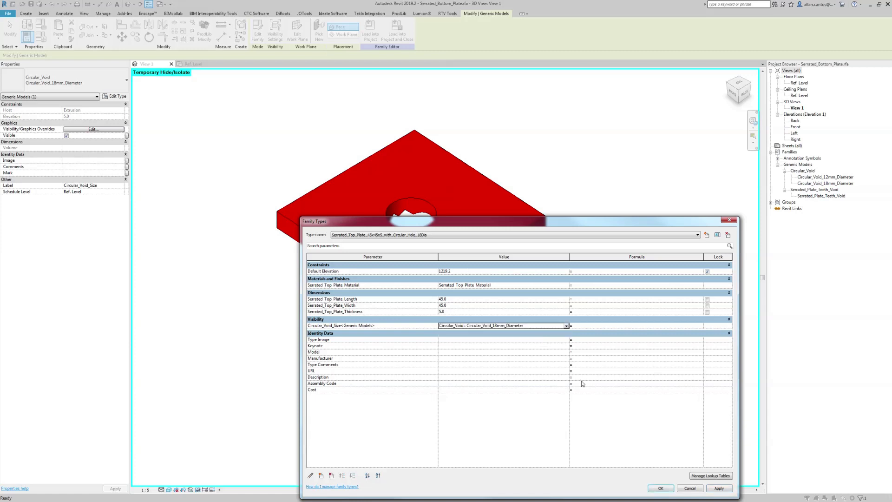
pyautogui.click(719, 488)
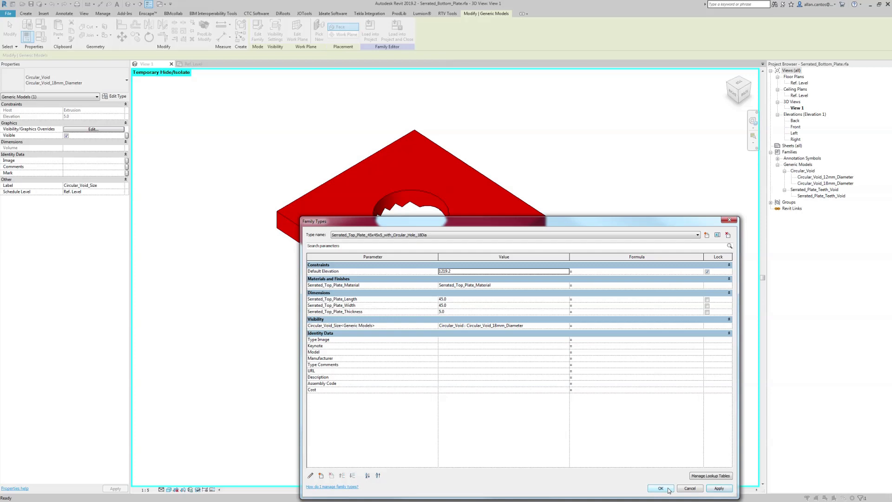
pyautogui.moveTo(655, 497); pyautogui.dragTo(655, 428)
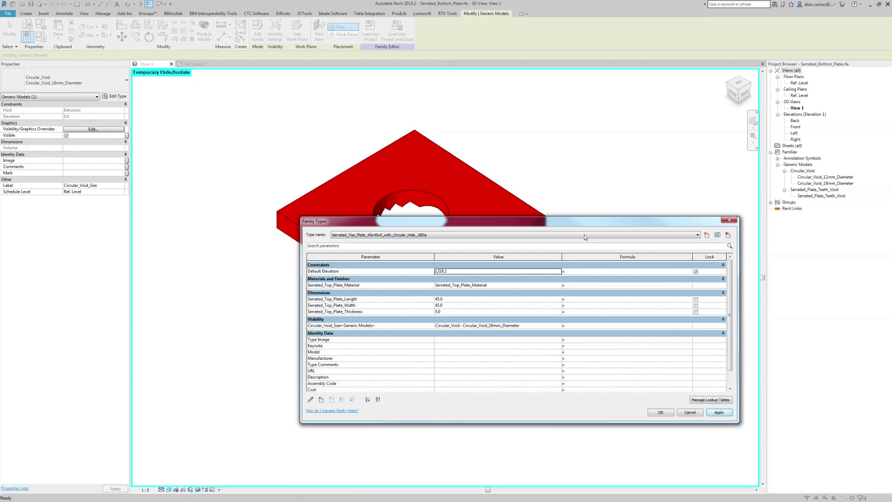
pyautogui.moveTo(584, 234); pyautogui.dragTo(474, 280)
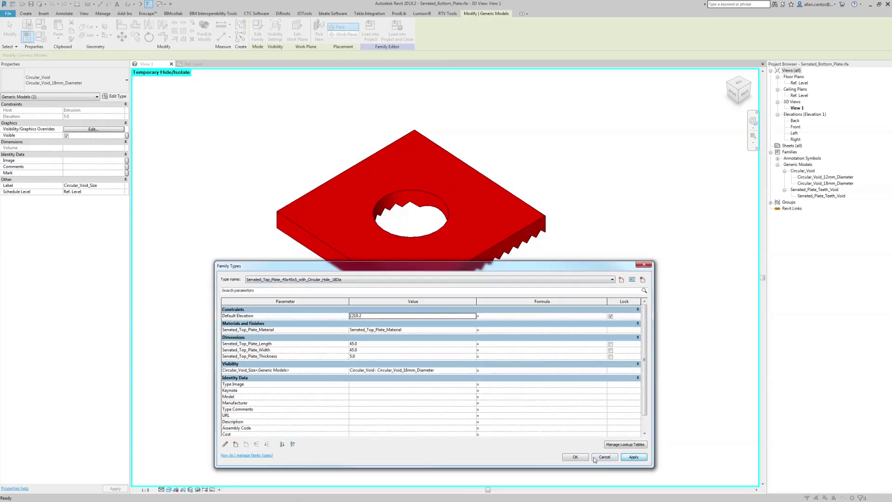
pyautogui.click(575, 456)
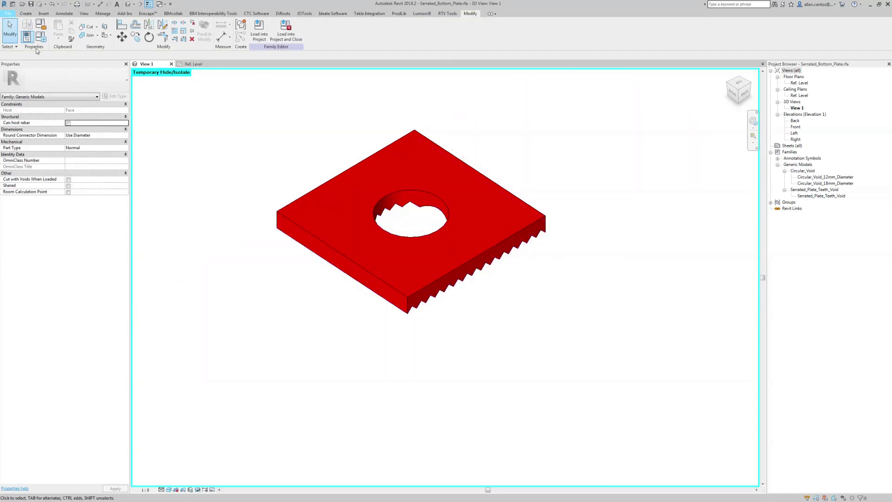
pyautogui.click(8, 13)
# Step: Save a family copy as Serrated_Top_Plate.rfa by replacing Bottom with Top
pyautogui.moveTo(25, 93)
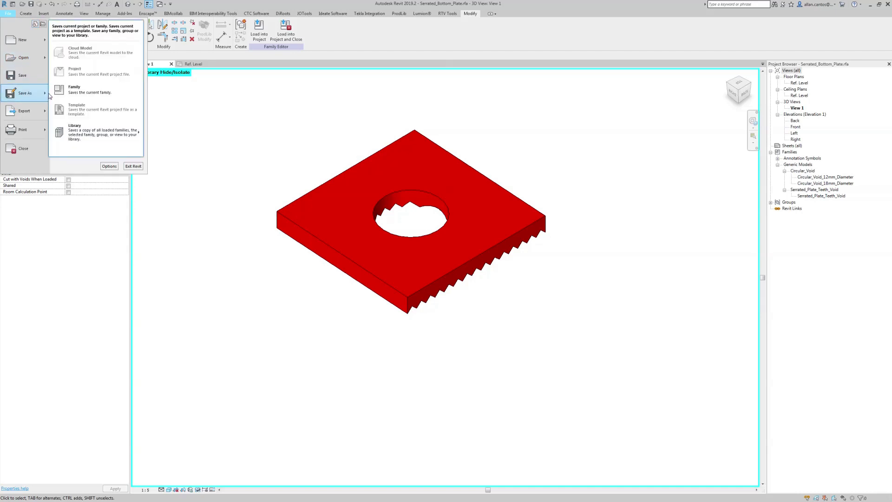
pyautogui.click(86, 92)
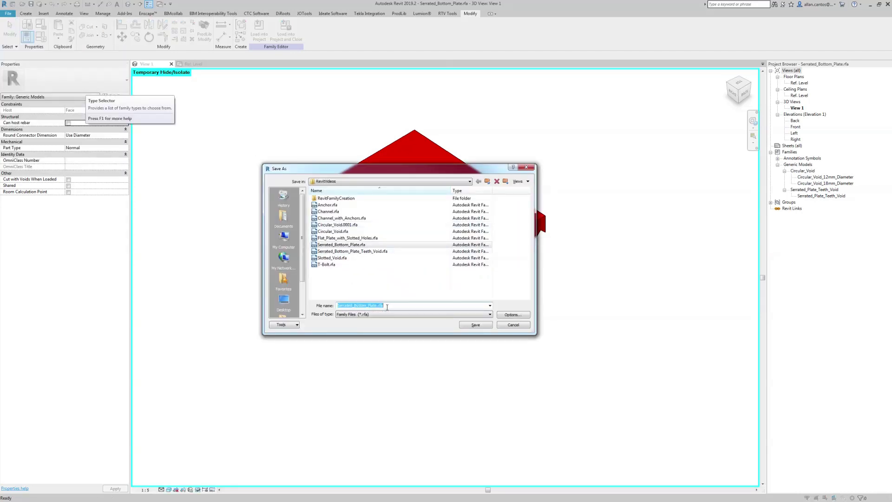
pyautogui.moveTo(367, 305); pyautogui.dragTo(351, 304)
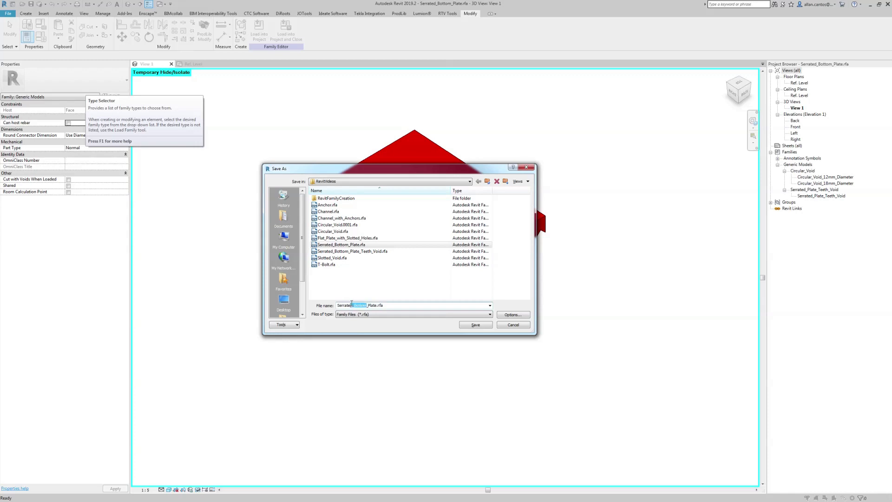
pyautogui.write('Top')
pyautogui.click(474, 325)
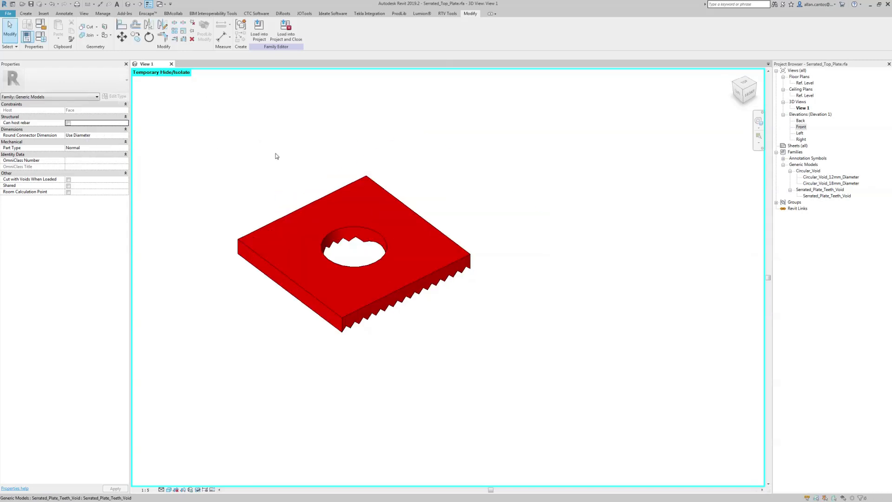
# Step: Add the shared parameter Serrated_Bottom_Plate_Thickness and set it to 6.0
pyautogui.click(41, 36)
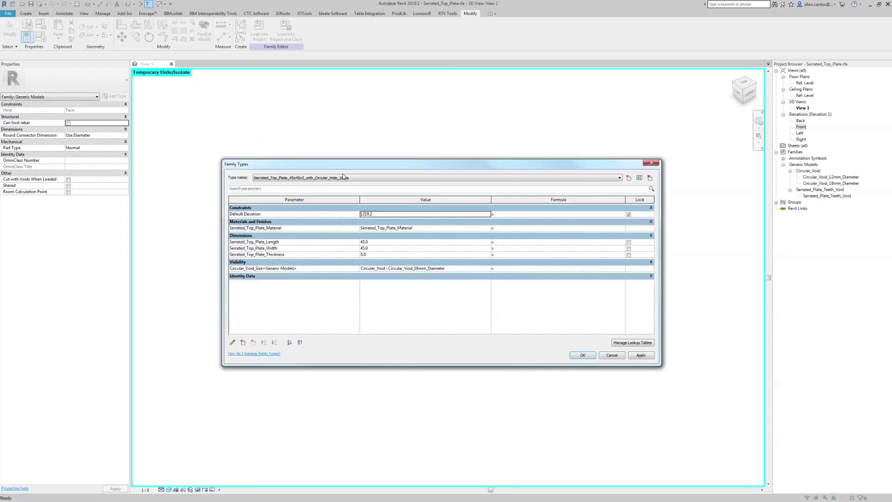
pyautogui.click(243, 342)
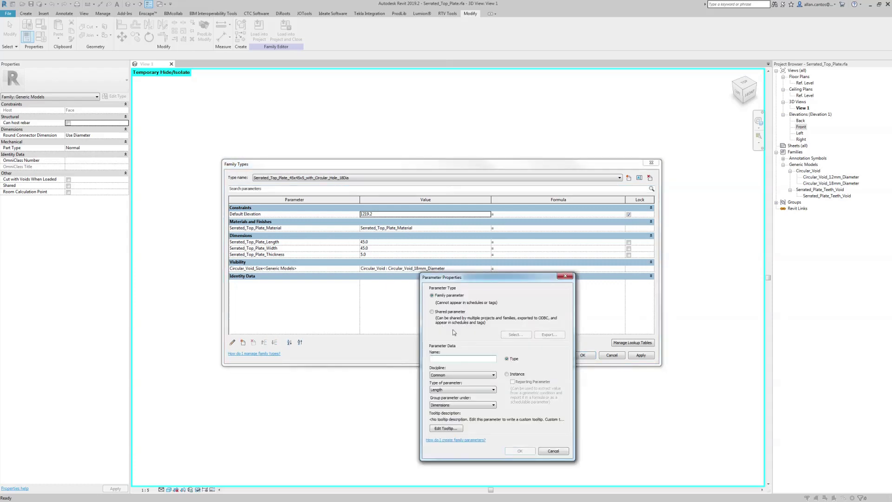
pyautogui.click(443, 312)
pyautogui.click(516, 334)
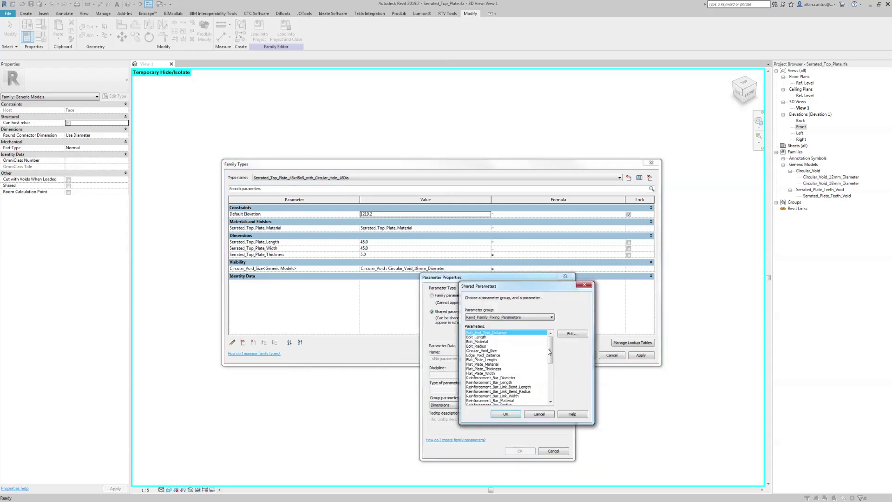
pyautogui.moveTo(551, 346); pyautogui.dragTo(552, 372)
pyautogui.click(513, 369)
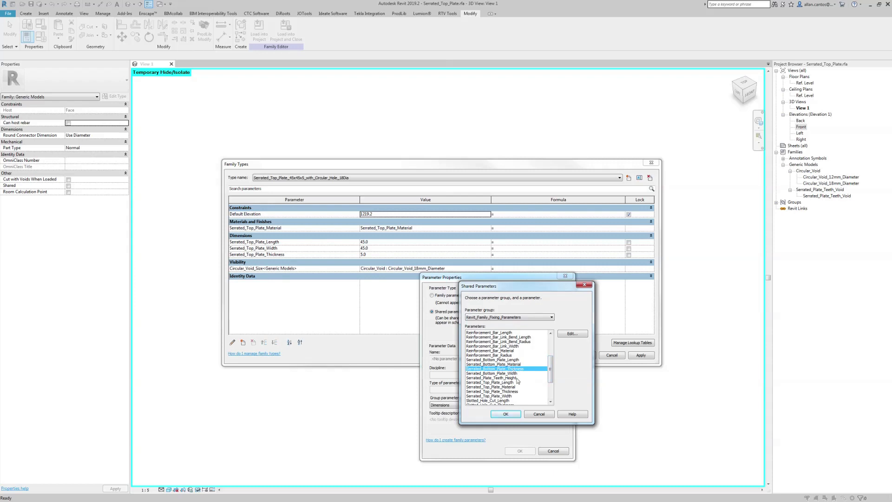
pyautogui.click(505, 414)
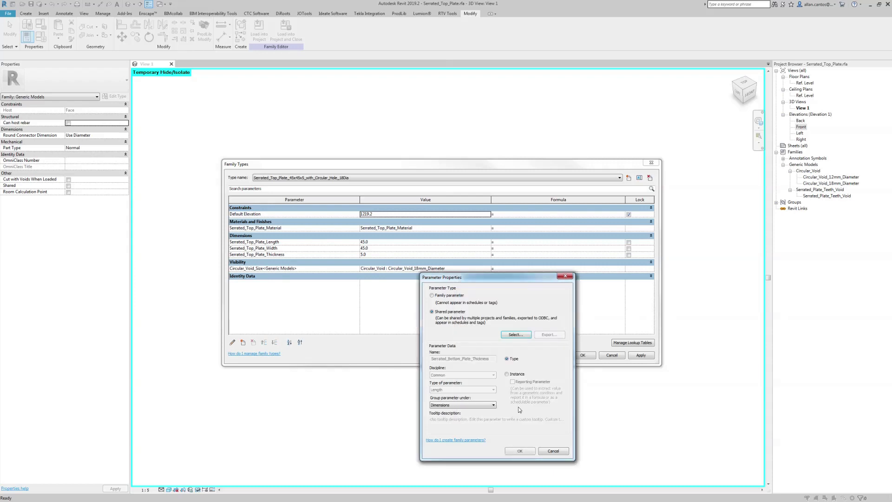
pyautogui.click(520, 451)
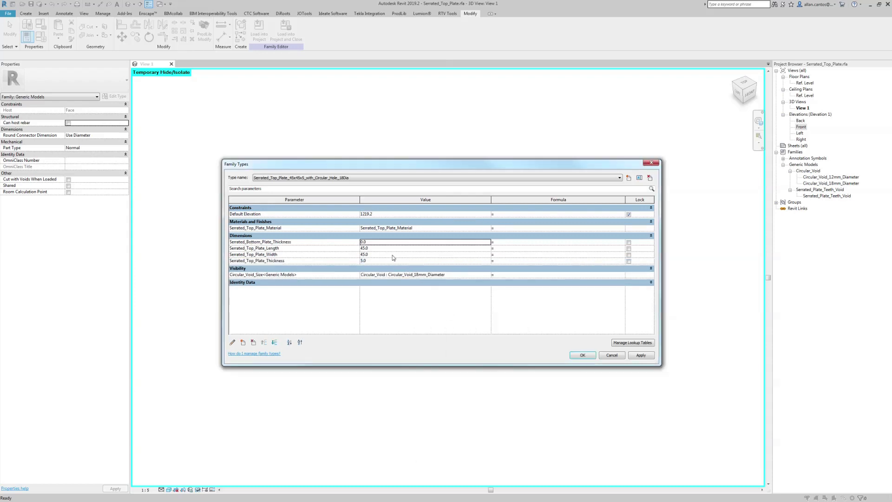
pyautogui.click(379, 242)
pyautogui.write('6')
pyautogui.press('Tab')
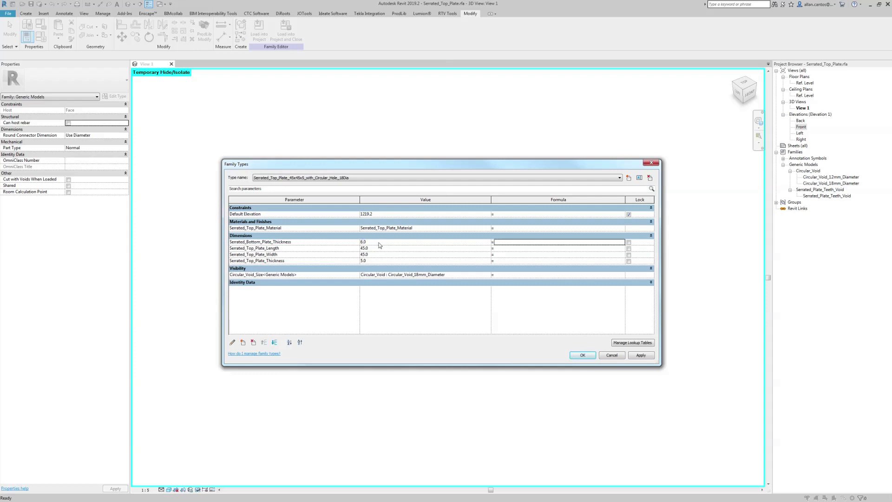
# Step: Add the Serrated_Teeth_Height parameter and set its value to 3.5
pyautogui.click(242, 344)
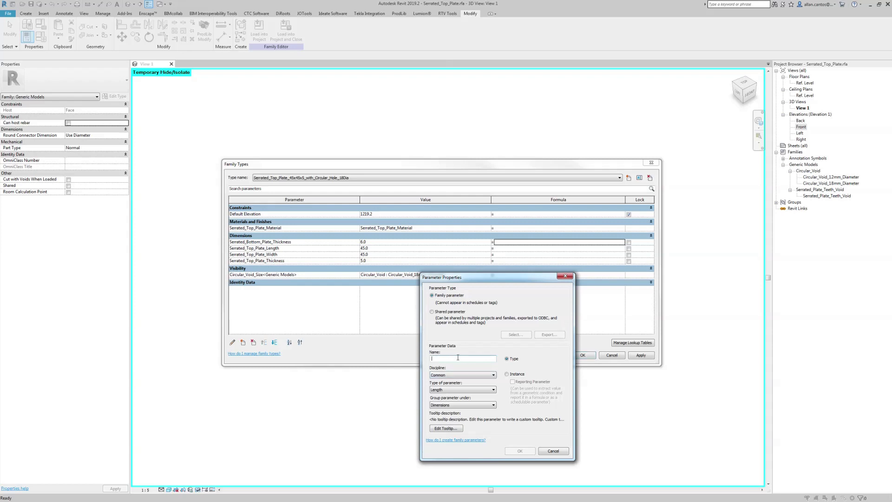
pyautogui.write('Serrated_Teeth_Height')
pyautogui.click(509, 448)
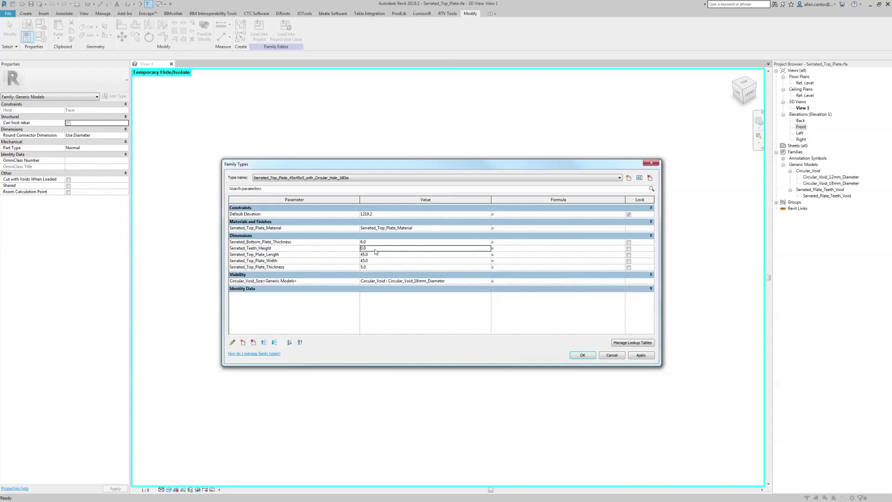
pyautogui.click(375, 250)
pyautogui.click(371, 242)
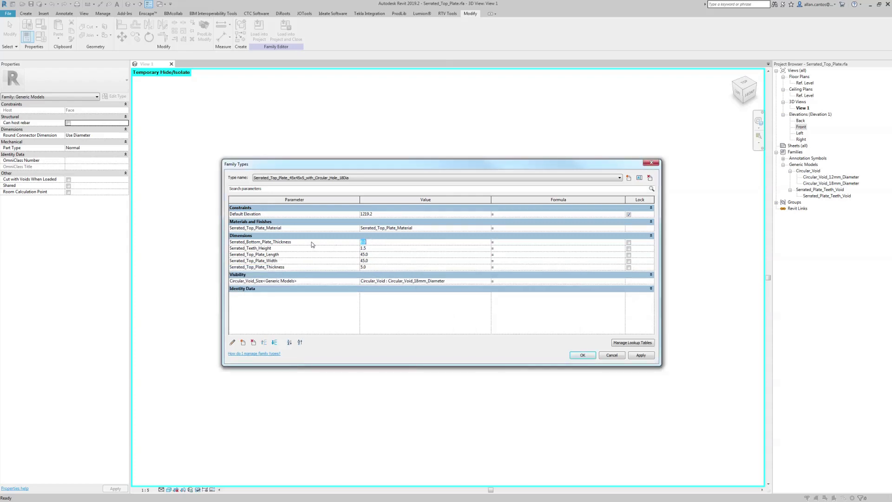
# Step: Add a new Offset_From_Base parameter to the family types
pyautogui.click(243, 343)
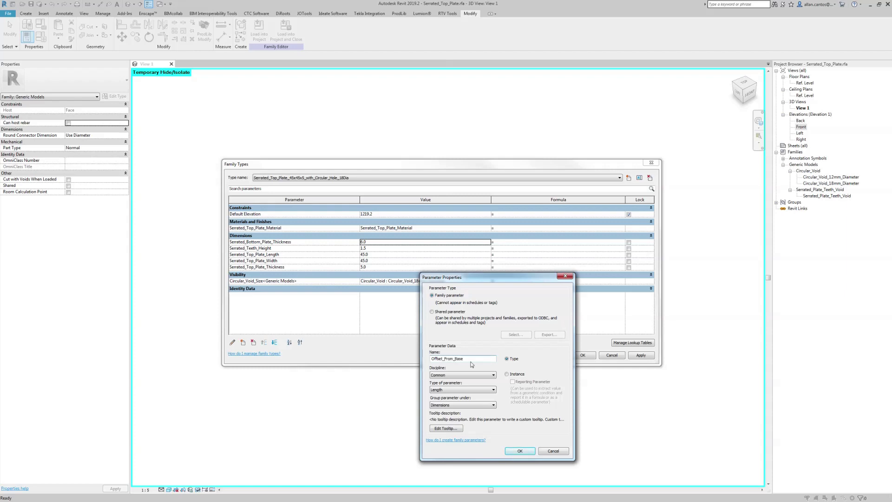
pyautogui.click(521, 452)
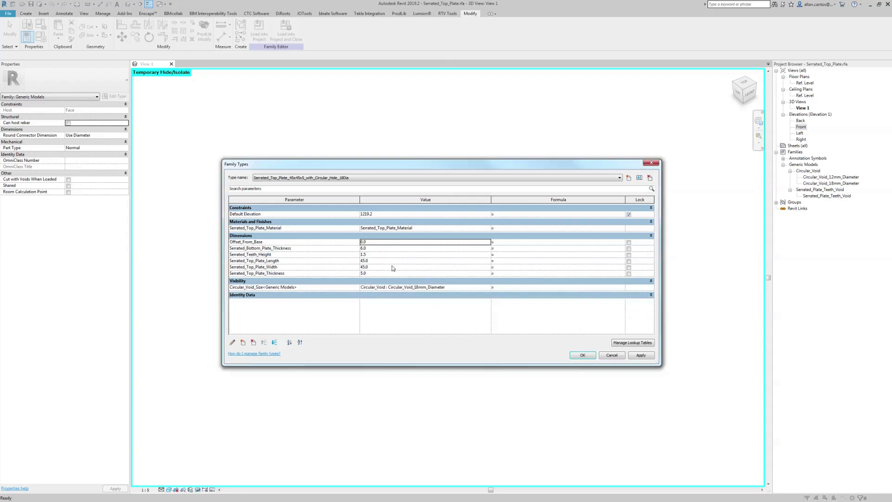
pyautogui.click(300, 246)
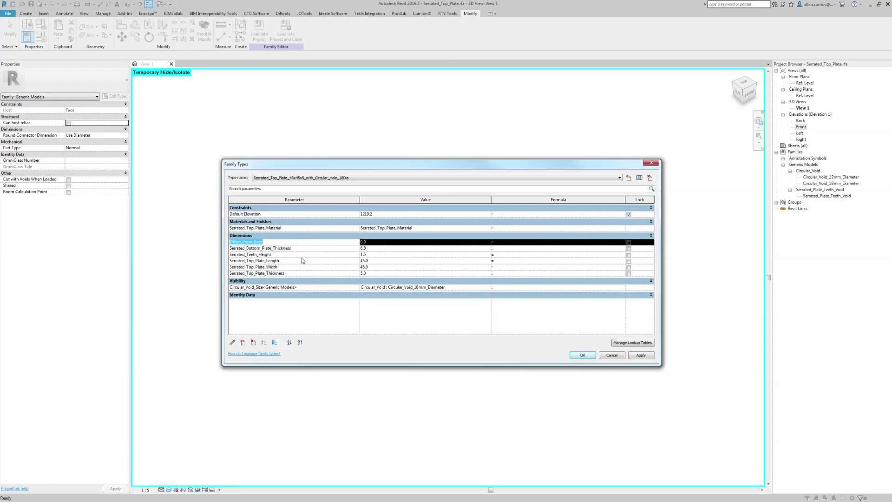
pyautogui.click(307, 249)
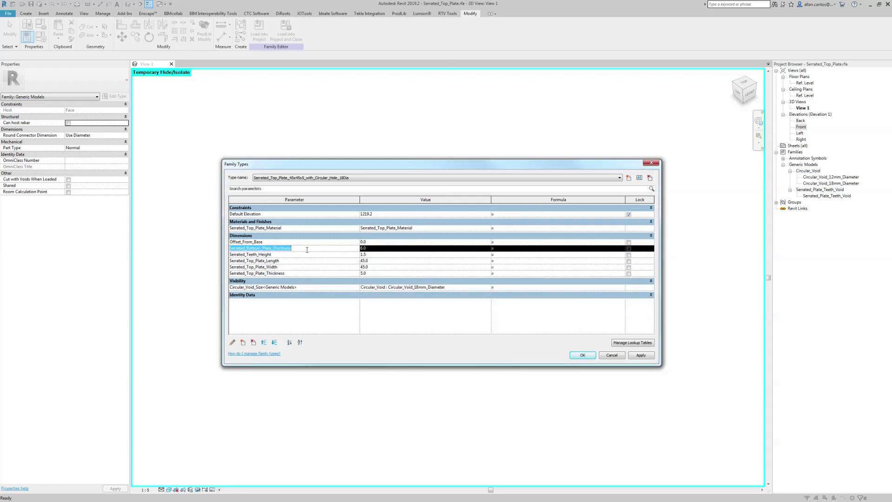
# Step: Give Offset_From_Base the formula Serrated_Bottom_Plate_Thickness - Serrated_Teeth_Height (4.5) and close Family Types
pyautogui.click(510, 244)
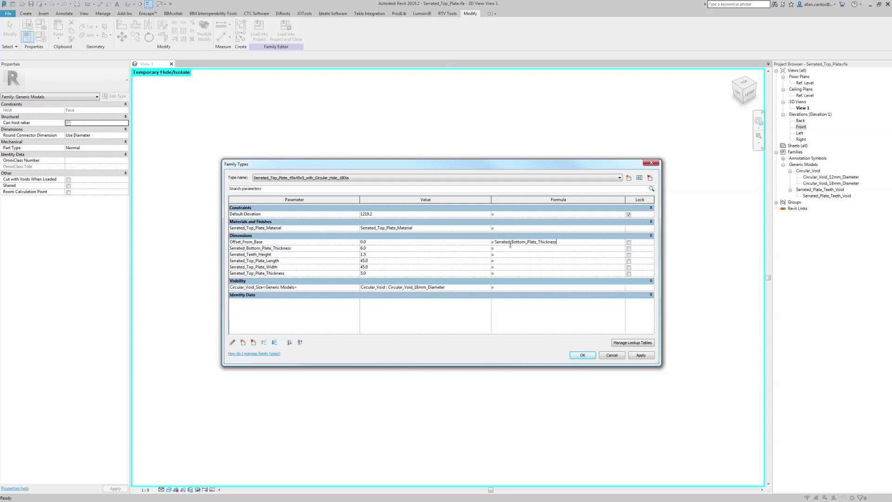
pyautogui.click(328, 256)
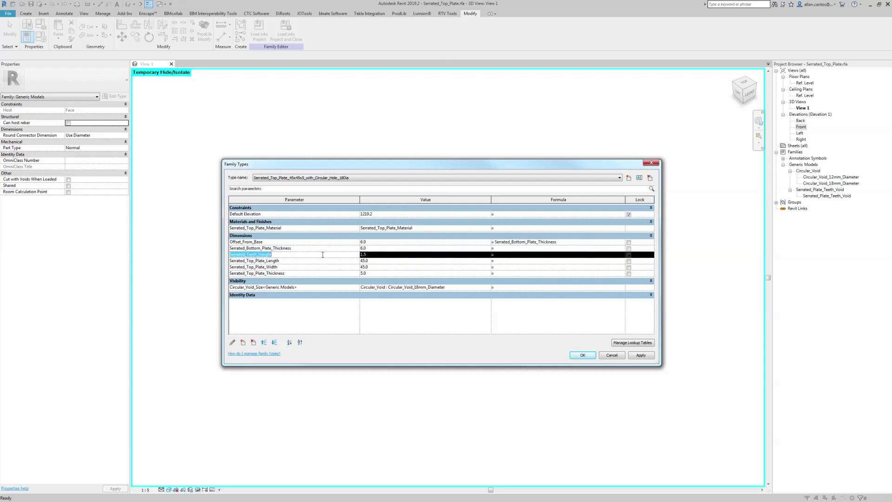
pyautogui.click(571, 243)
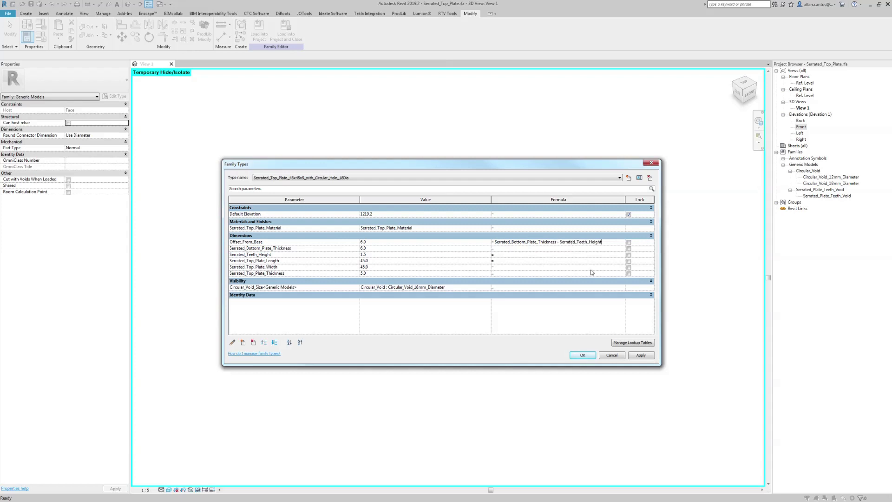
pyautogui.click(639, 356)
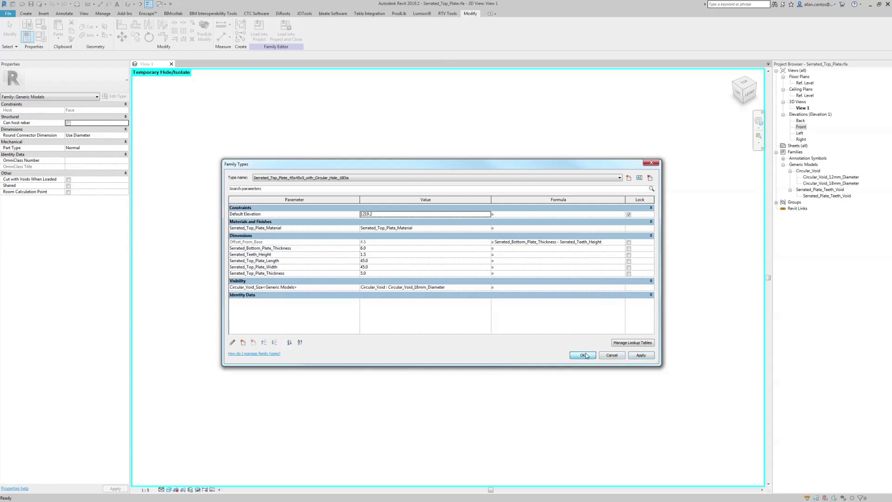
pyautogui.click(583, 355)
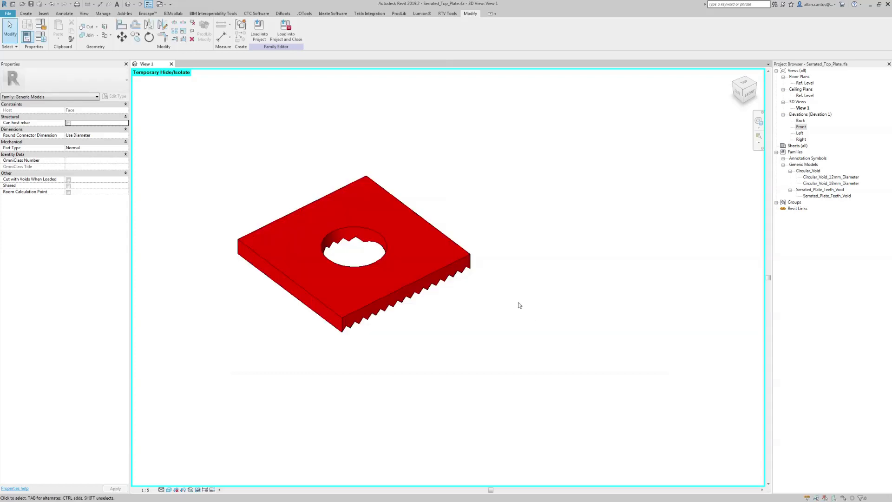
# Step: Open the Front elevation and delete the Serrated_Top_Plate_Thickness dimension
pyautogui.doubleClick(801, 128)
pyautogui.scroll(5, 446, 378)
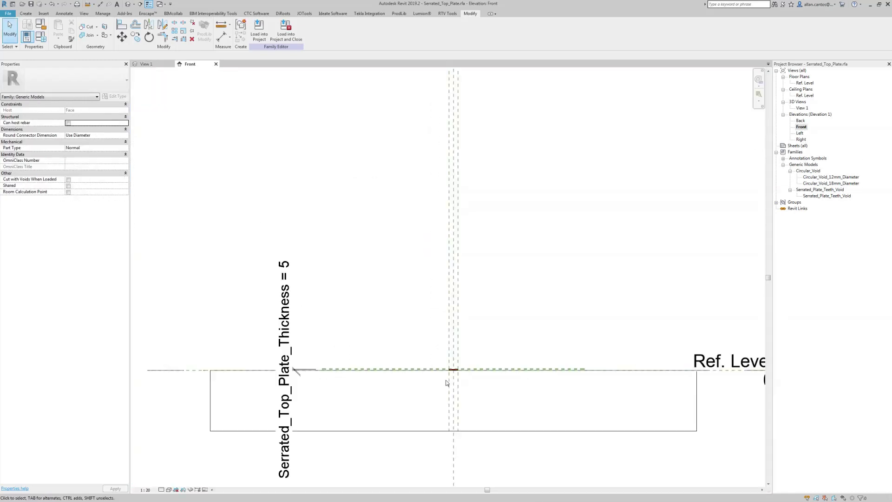
pyautogui.scroll(3, 475, 370)
pyautogui.scroll(-5, 466, 318)
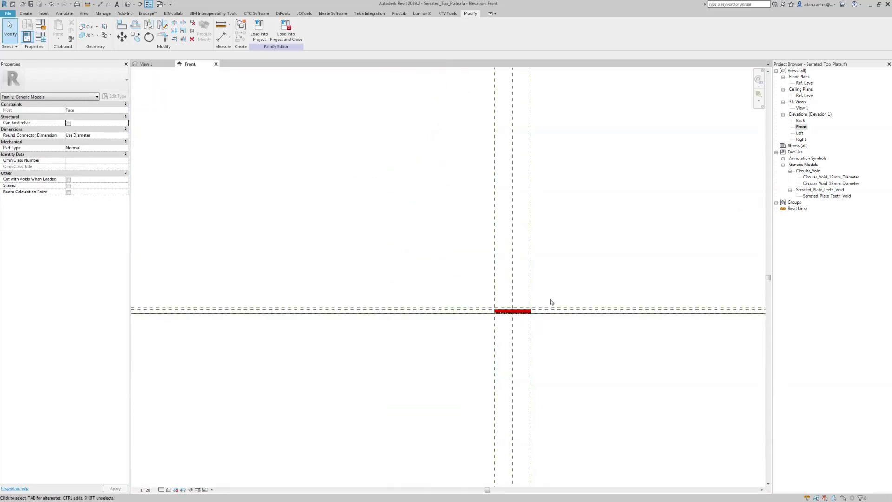
pyautogui.scroll(-2, 573, 303)
pyautogui.scroll(4, 553, 303)
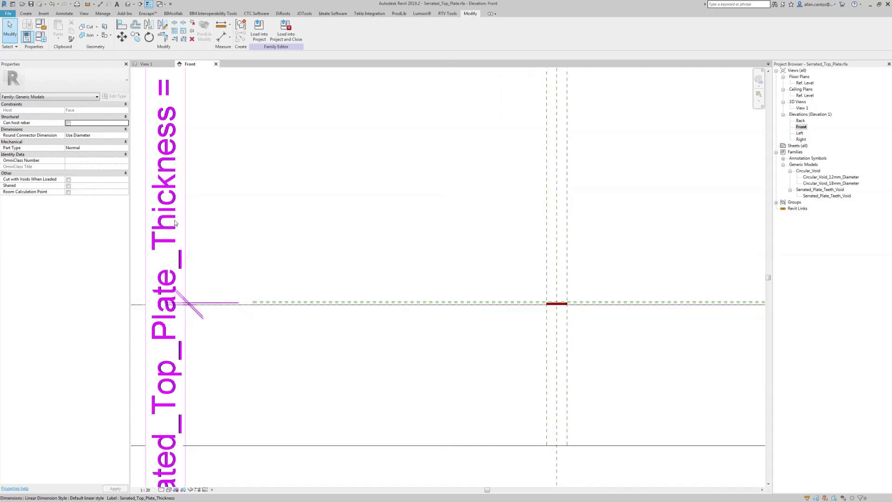
pyautogui.click(176, 224)
pyautogui.press('Delete')
pyautogui.scroll(4, 550, 316)
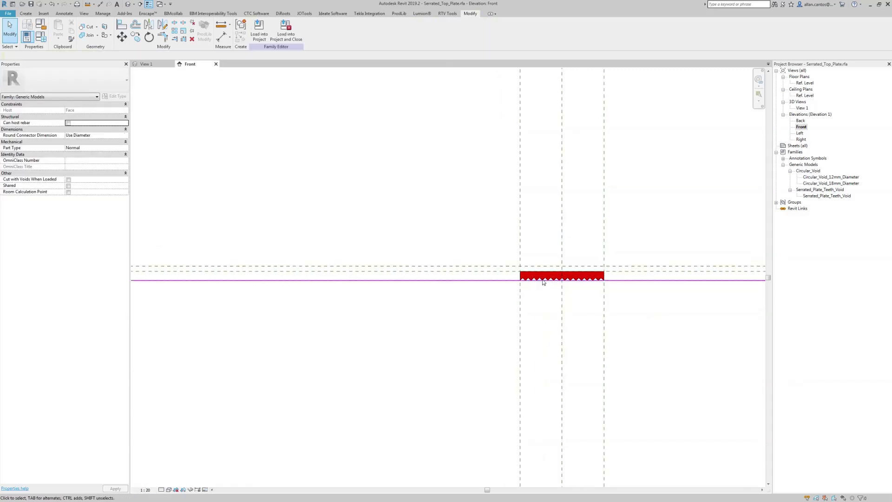
pyautogui.scroll(3, 520, 271)
# Step: Move the horizontal reference plane to sit beside the plate
pyautogui.click(494, 263)
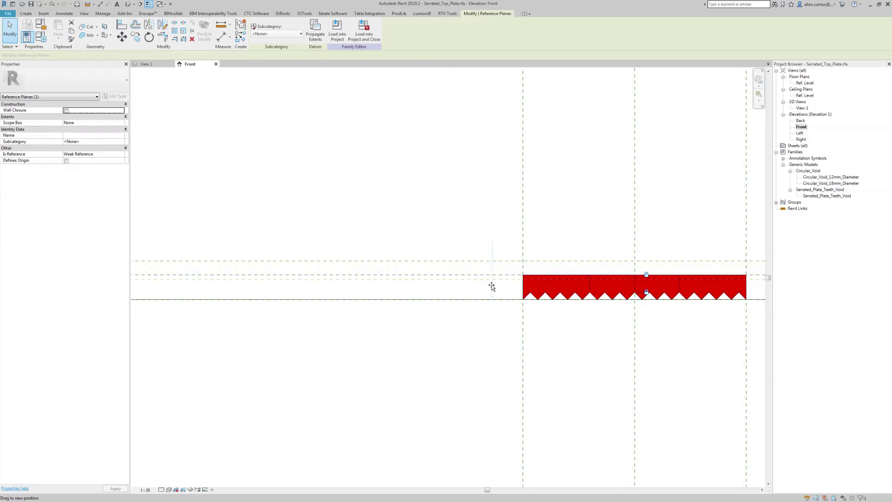
pyautogui.moveTo(492, 287); pyautogui.dragTo(492, 291)
pyautogui.scroll(1, 554, 314)
pyautogui.scroll(-2, 555, 315)
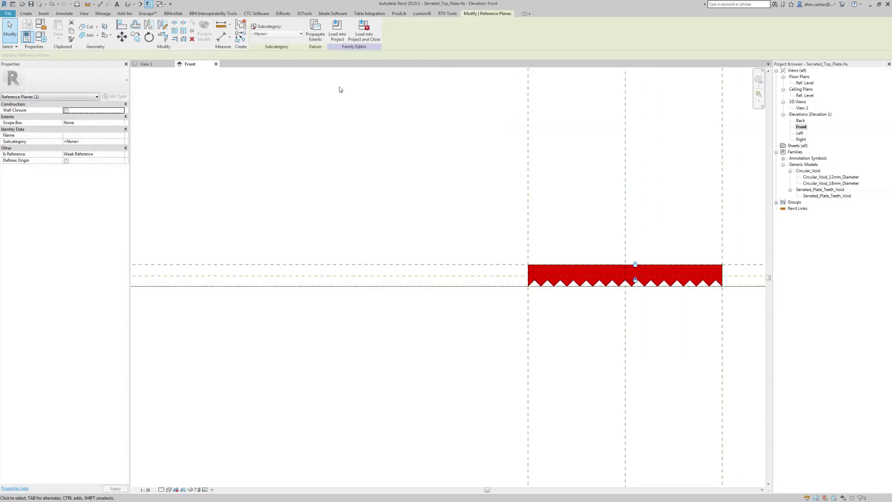
# Step: Set the view scale to 1 : 2 and place an aligned dimension left of the plate
pyautogui.click(221, 38)
pyautogui.scroll(-5, 586, 268)
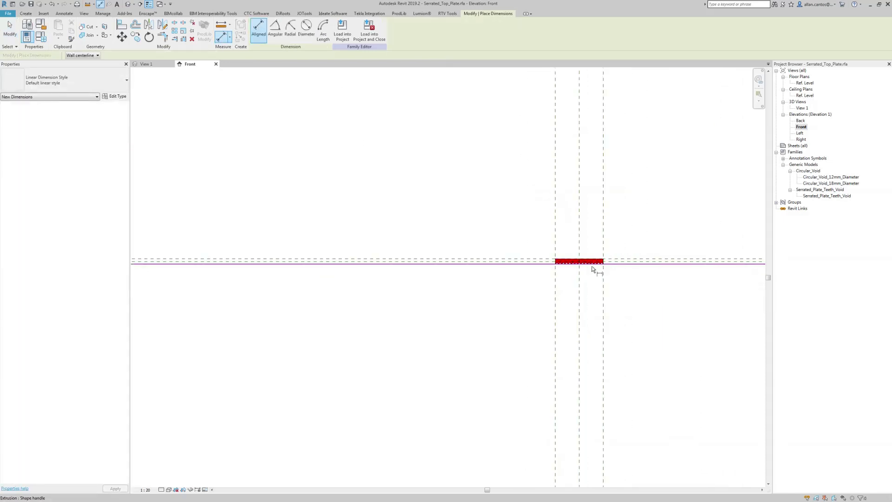
pyautogui.click(145, 489)
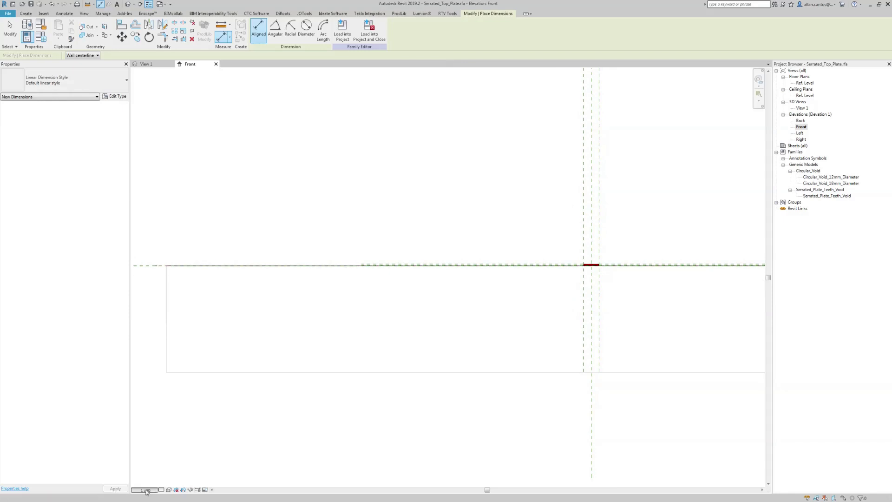
pyautogui.click(148, 397)
pyautogui.scroll(2, 587, 264)
pyautogui.scroll(5, 587, 264)
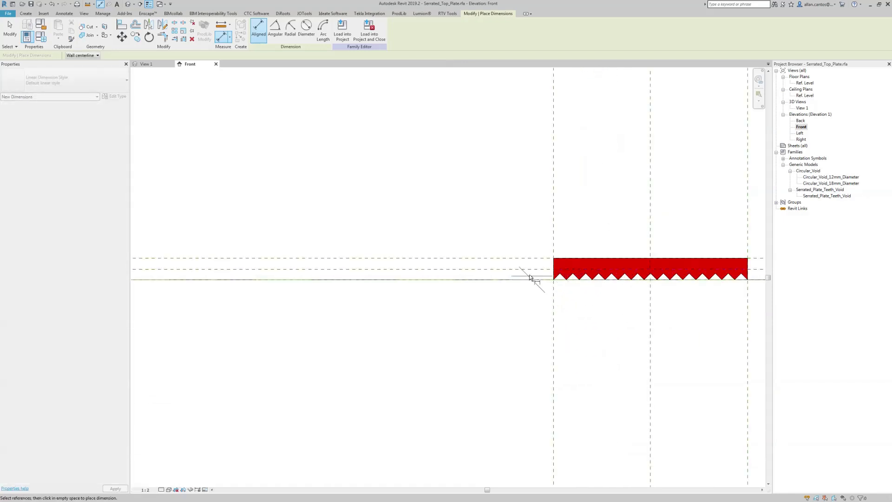
pyautogui.click(469, 304)
pyautogui.press('Escape')
pyautogui.press('Escape')
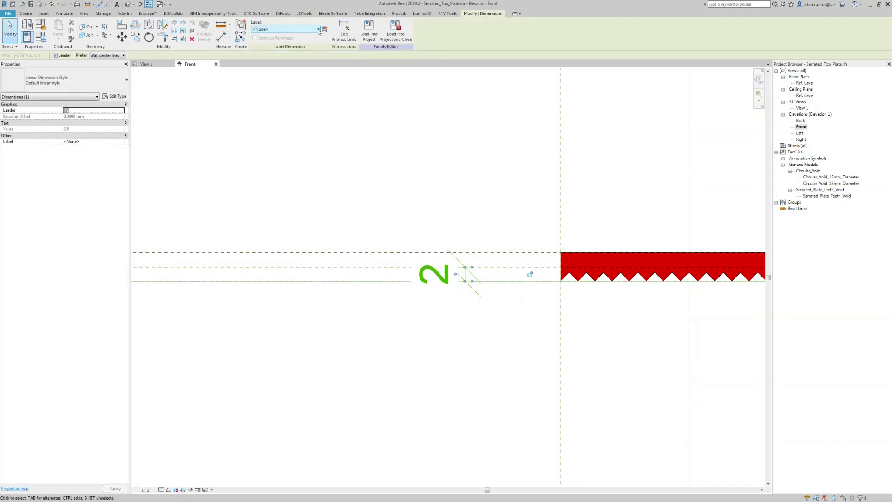
# Step: Label the new dimension with the Offset_From_Base parameter
pyautogui.click(285, 29)
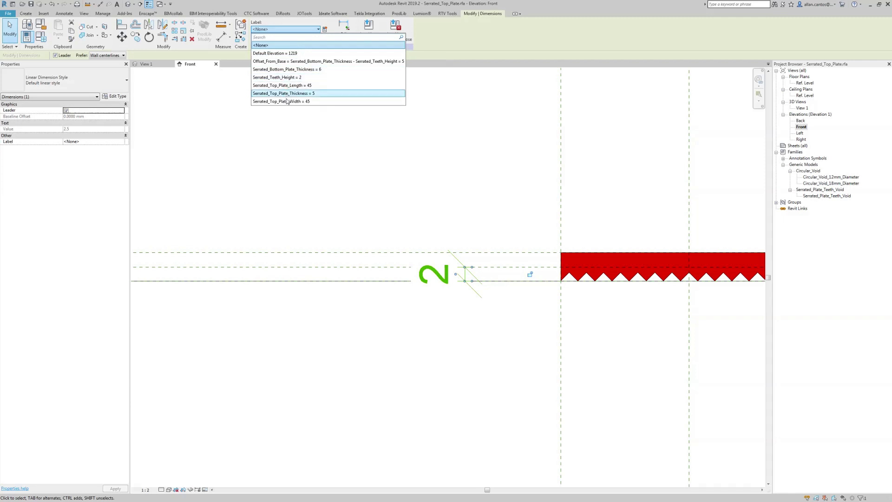
pyautogui.click(296, 62)
pyautogui.click(512, 196)
pyautogui.scroll(-2, 469, 258)
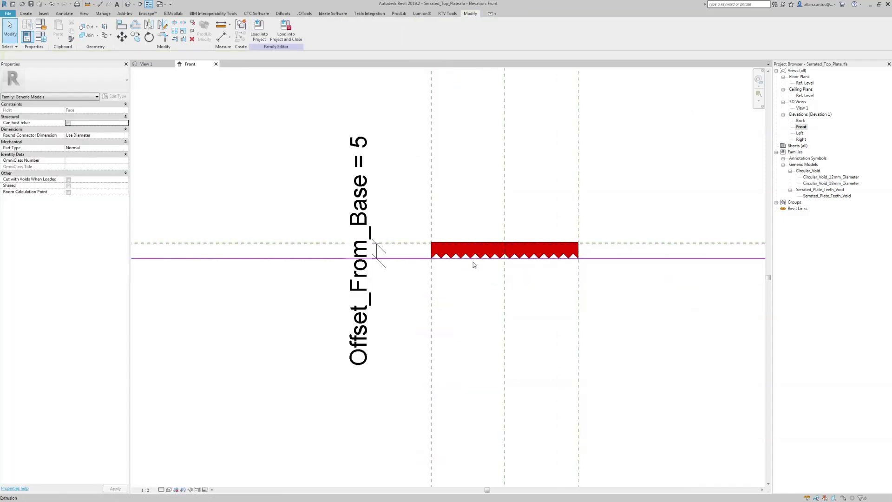
pyautogui.scroll(3, 438, 257)
pyautogui.click(436, 255)
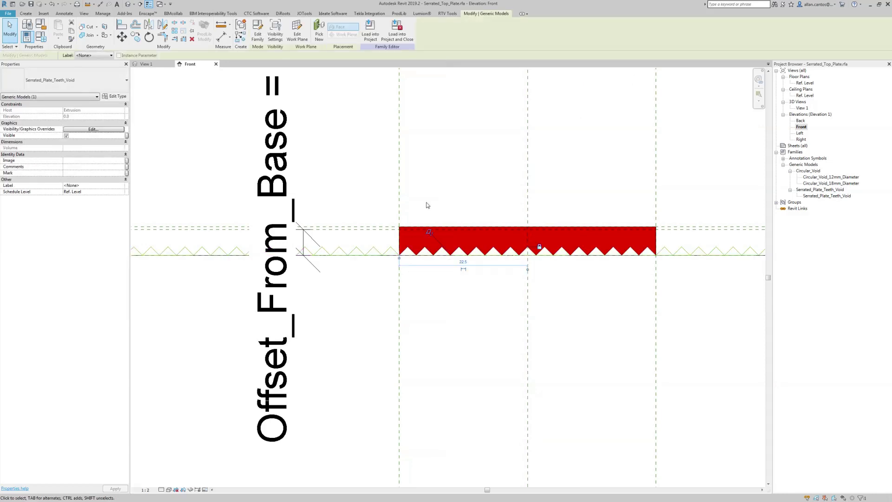
# Step: Rehost the serrated teeth void onto the upper reference plane with Edit Work Plane
pyautogui.click(296, 37)
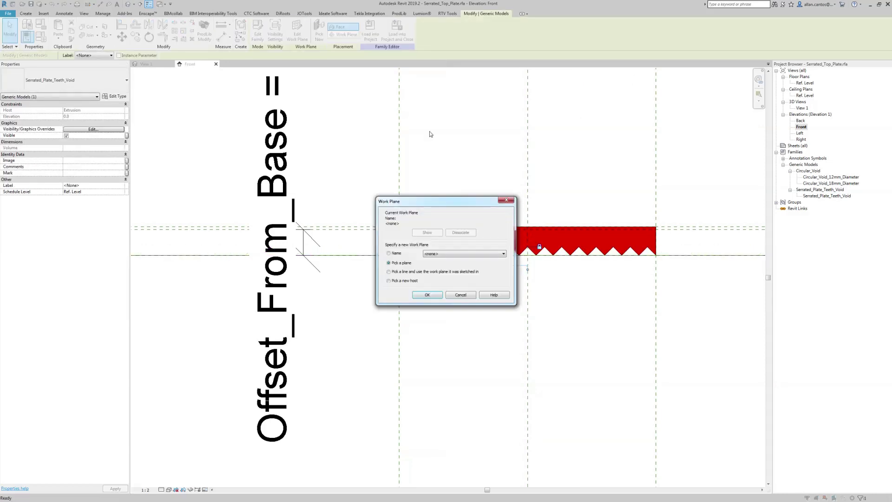
pyautogui.click(427, 295)
pyautogui.click(375, 228)
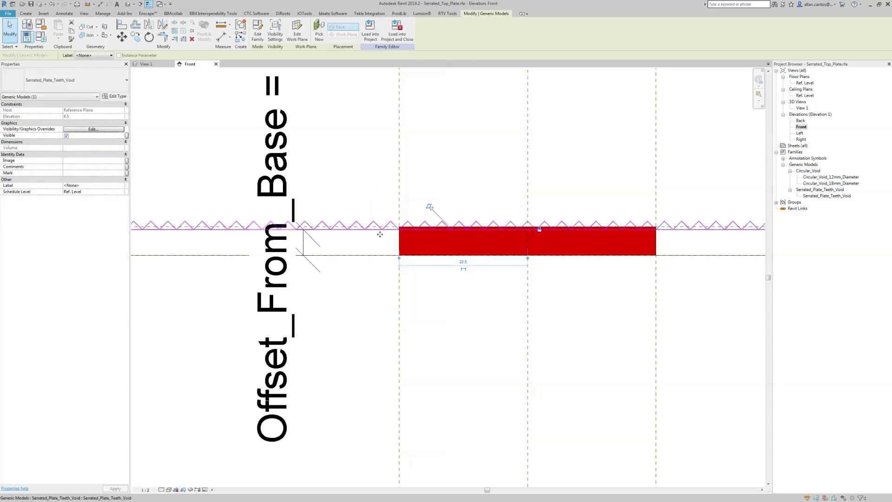
pyautogui.click(447, 175)
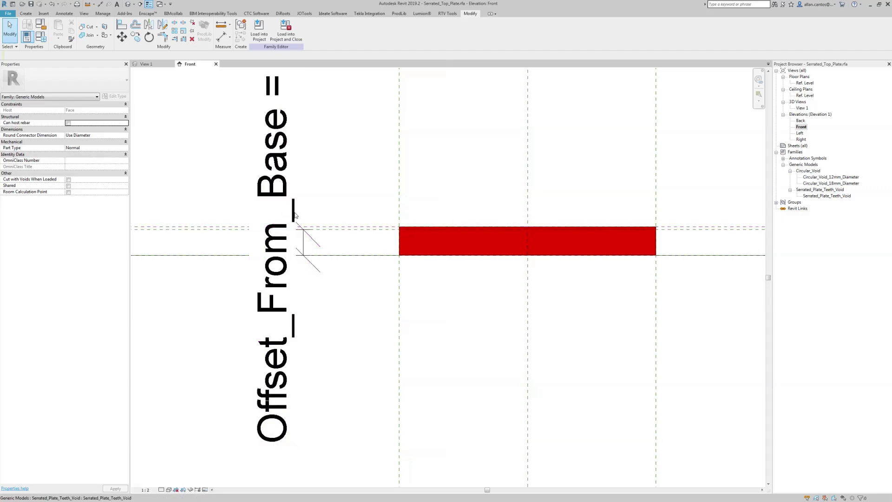
# Step: Select a horizontal reference plane beside the plate
pyautogui.scroll(-2, 590, 229)
pyautogui.scroll(-2, 651, 232)
pyautogui.scroll(4, 305, 232)
pyautogui.click(304, 240)
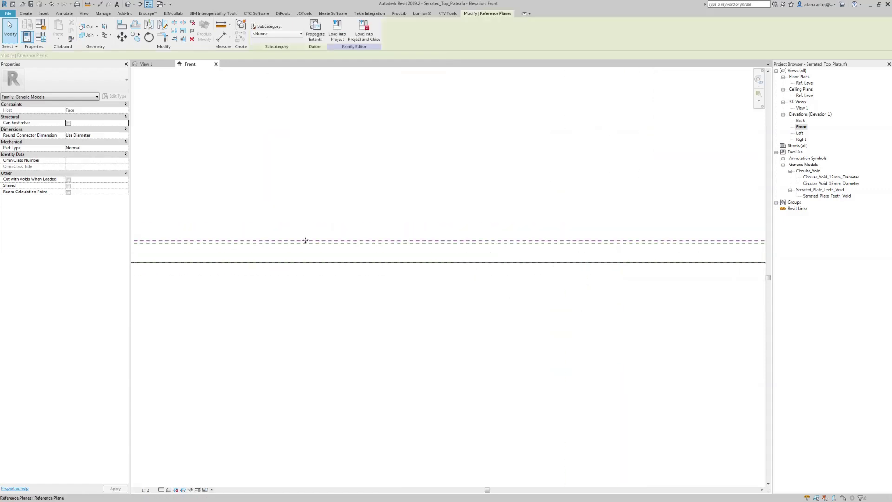
pyautogui.scroll(-3, 215, 209)
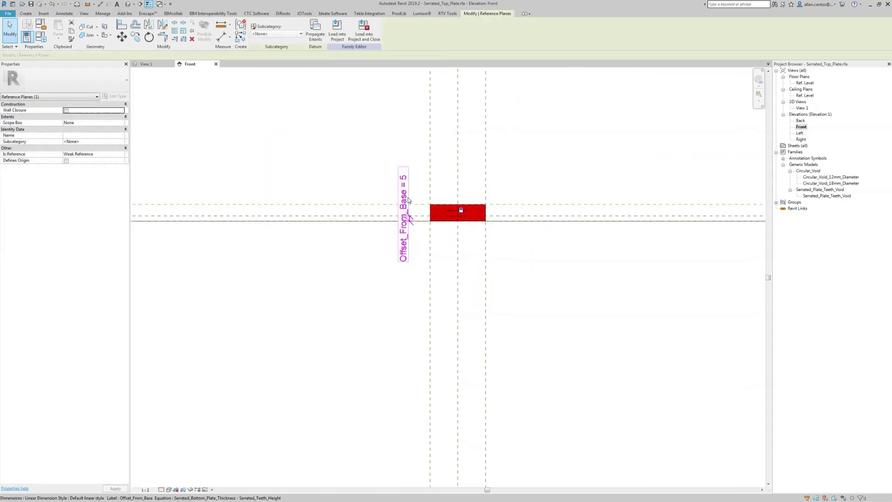
pyautogui.click(222, 37)
# Step: Copy the horizontal reference plane to a position just above the original
pyautogui.scroll(2, 333, 182)
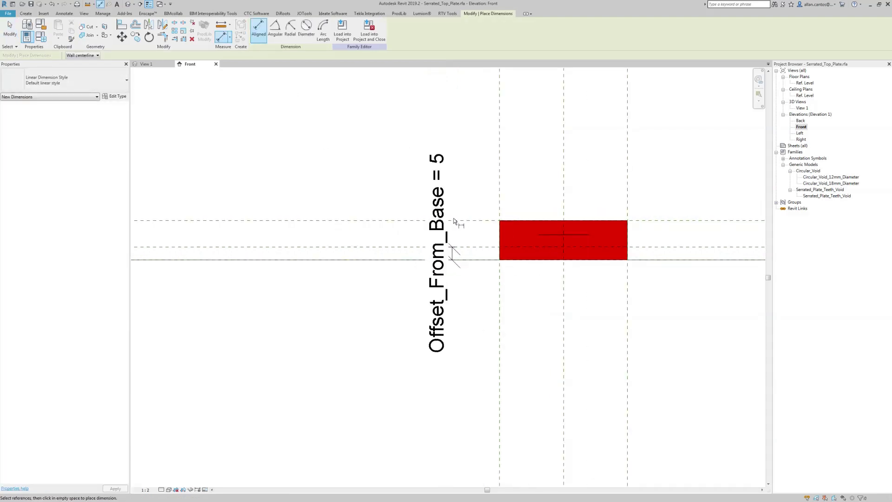
pyautogui.scroll(-2, 382, 224)
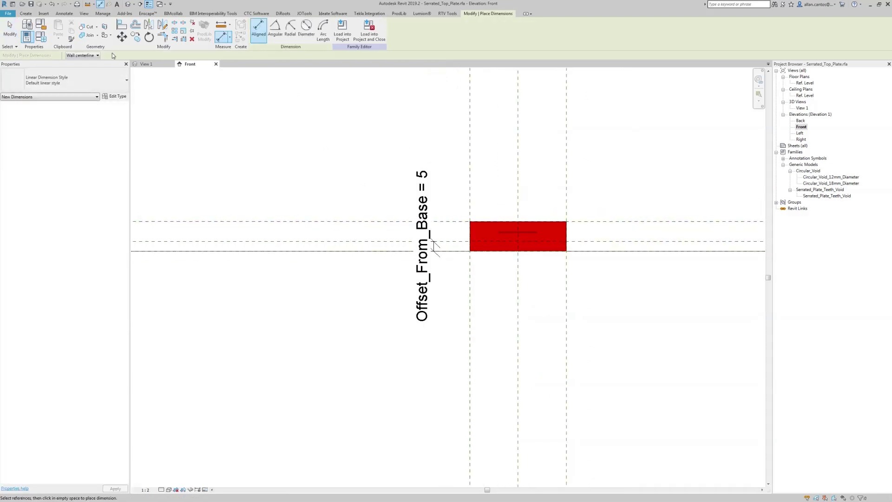
pyautogui.click(14, 31)
pyautogui.scroll(-3, 508, 253)
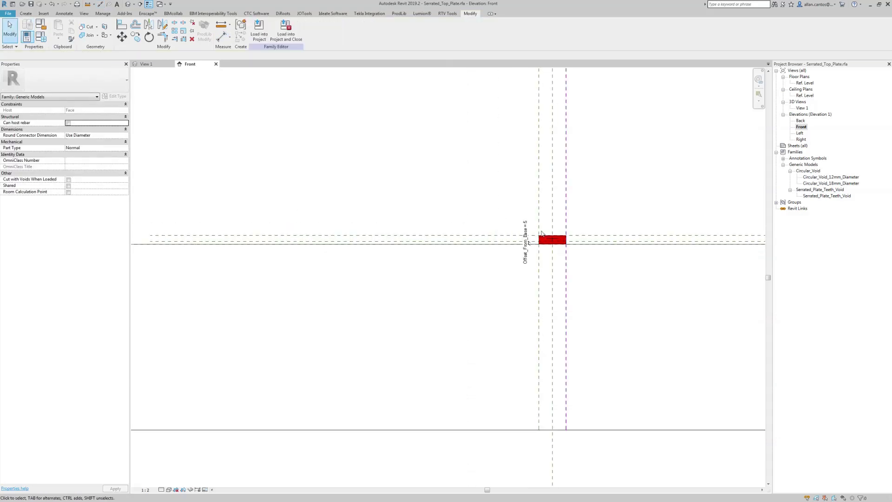
pyautogui.click(461, 241)
pyautogui.scroll(5, 517, 237)
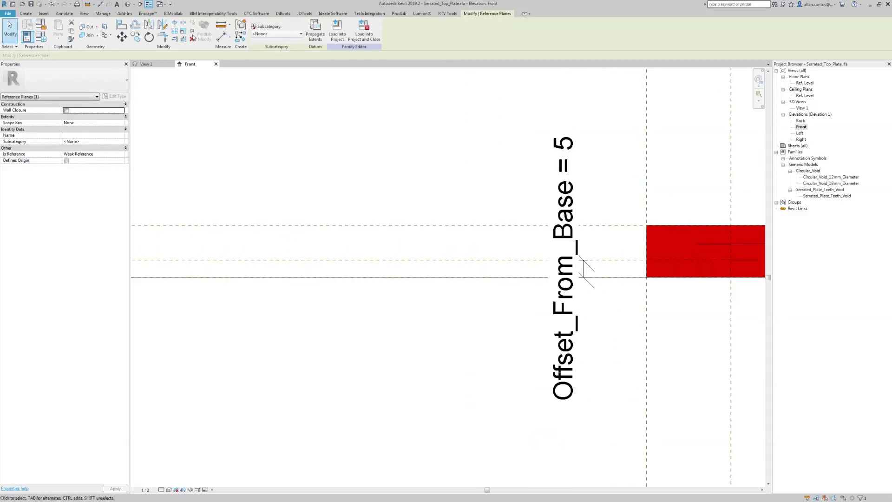
pyautogui.click(135, 37)
pyautogui.click(411, 259)
pyautogui.click(410, 251)
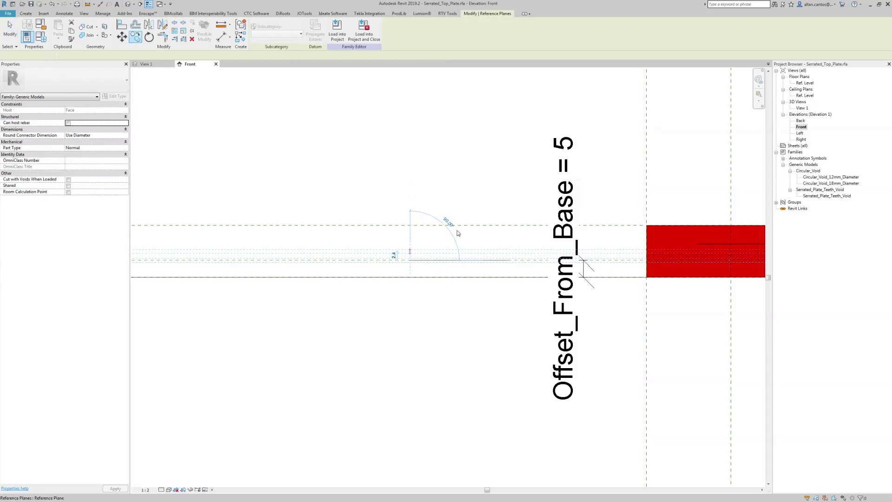
# Step: Dimension from the level line to the copied reference plane, giving 7
pyautogui.click(220, 37)
pyautogui.scroll(-4, 641, 247)
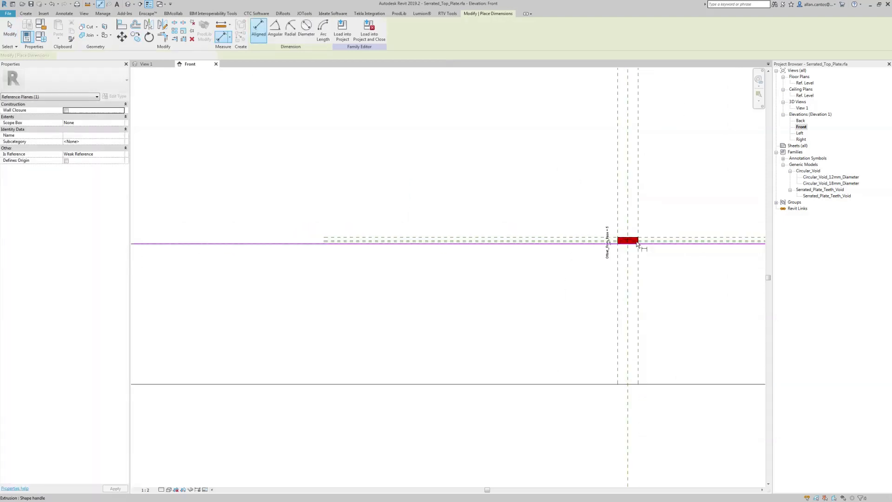
pyautogui.click(287, 241)
pyautogui.scroll(6, 597, 246)
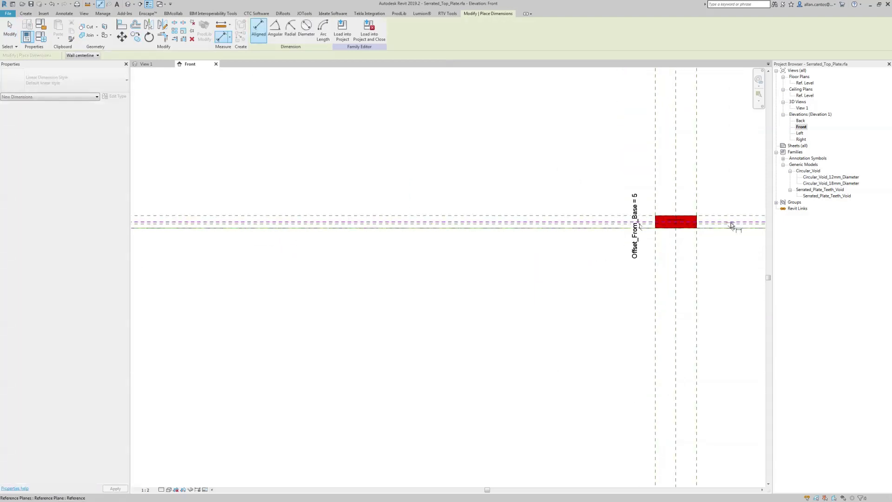
pyautogui.click(544, 218)
pyautogui.click(529, 255)
pyautogui.press('Escape')
pyautogui.press('Escape')
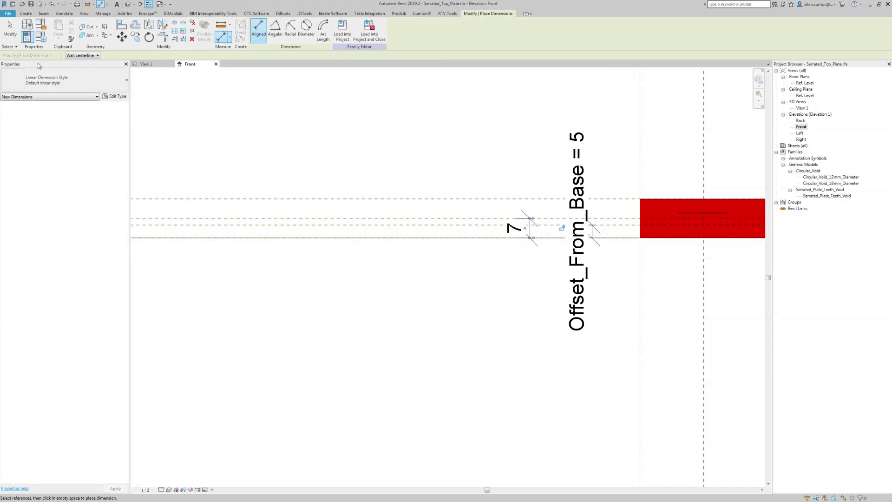
# Step: Label the 7 dimension Serrated_Bottom_Plate_Thickness
pyautogui.scroll(2, 536, 234)
pyautogui.click(517, 232)
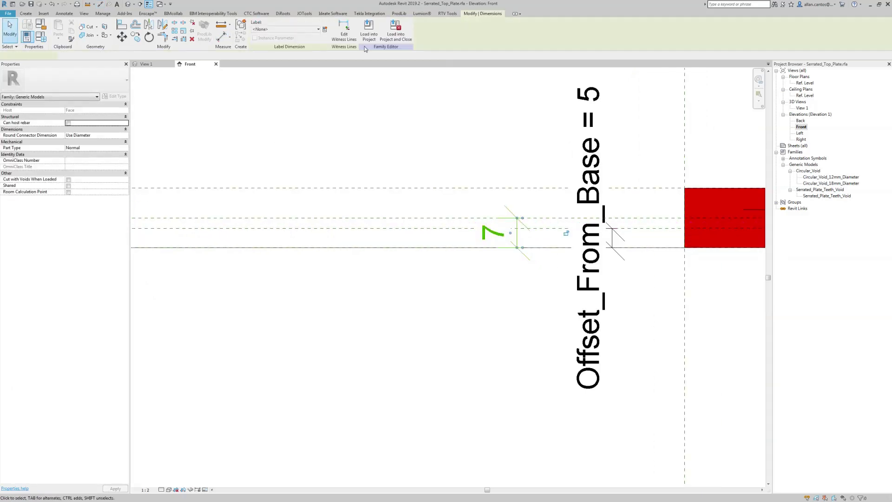
pyautogui.click(318, 30)
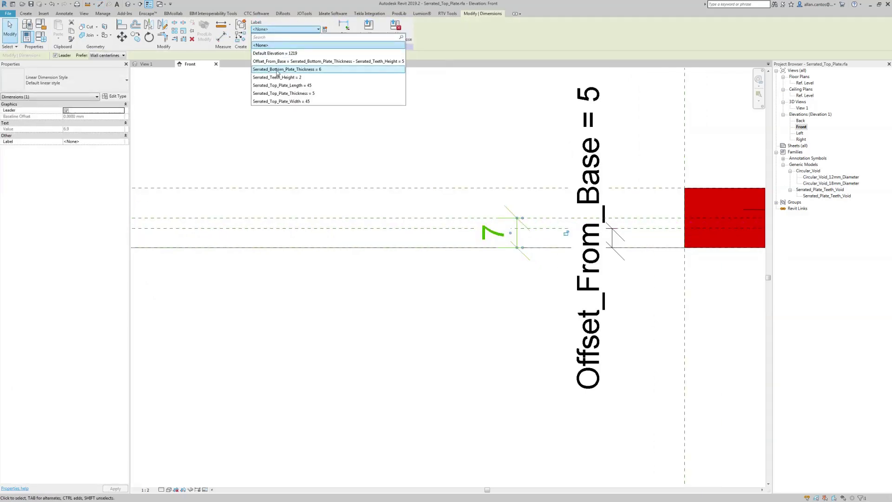
pyautogui.click(297, 69)
pyautogui.click(501, 141)
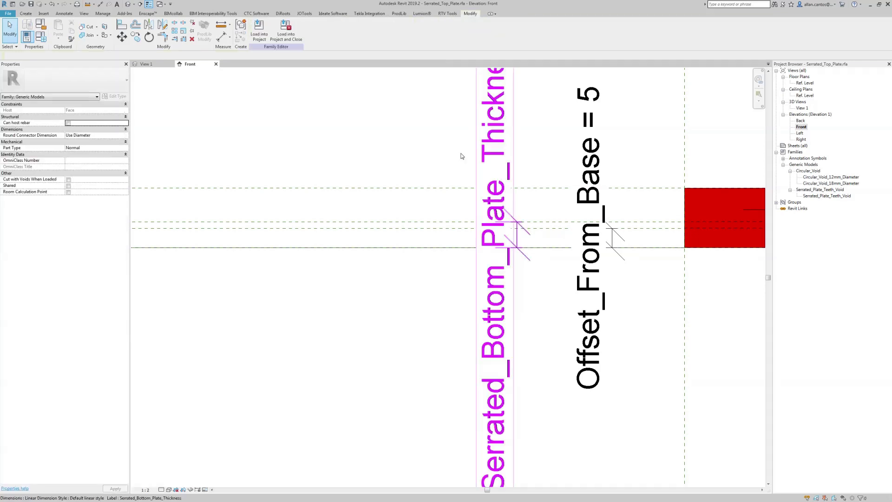
pyautogui.scroll(-4, 461, 153)
pyautogui.scroll(1, 466, 164)
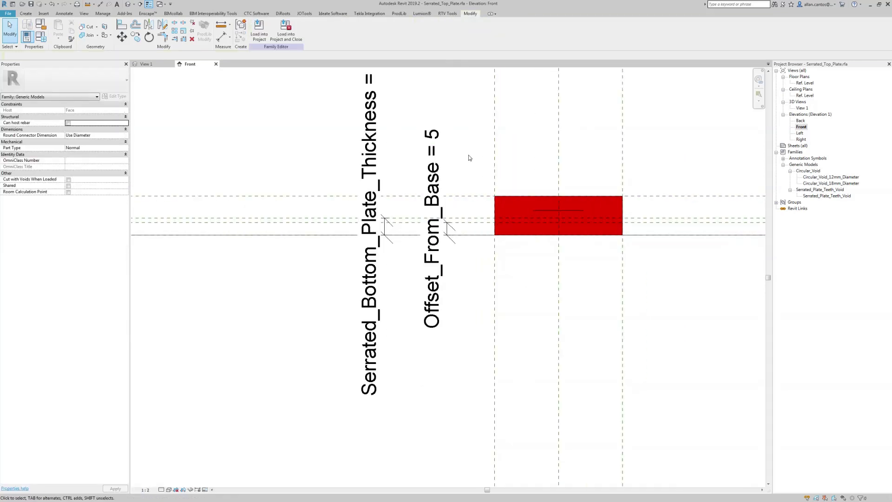
# Step: With DI, dimension the top plate between its lower and top reference lines, giving 9
pyautogui.press('d')
pyautogui.press('i')
pyautogui.scroll(-3, 651, 212)
pyautogui.scroll(3, 571, 202)
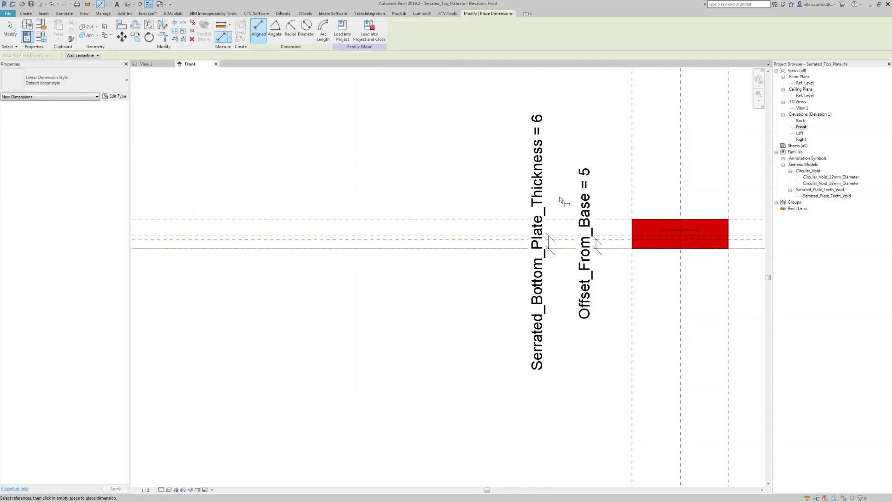
pyautogui.click(494, 253)
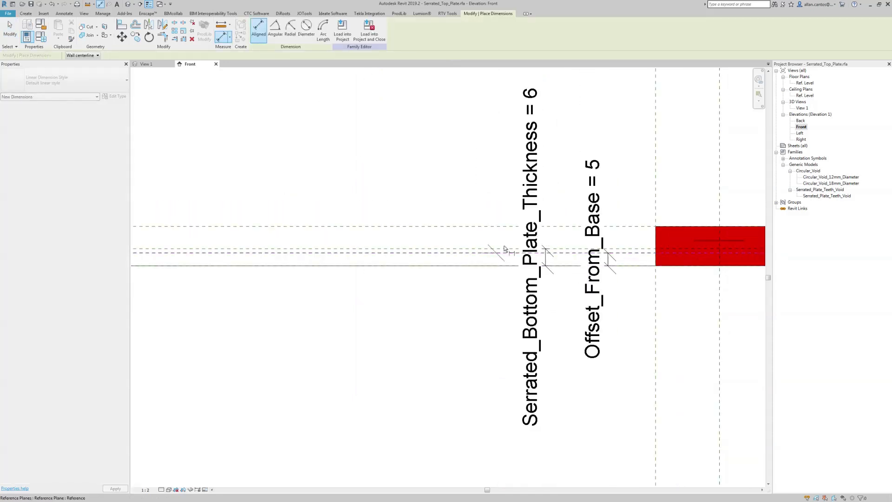
pyautogui.click(489, 227)
pyautogui.click(480, 196)
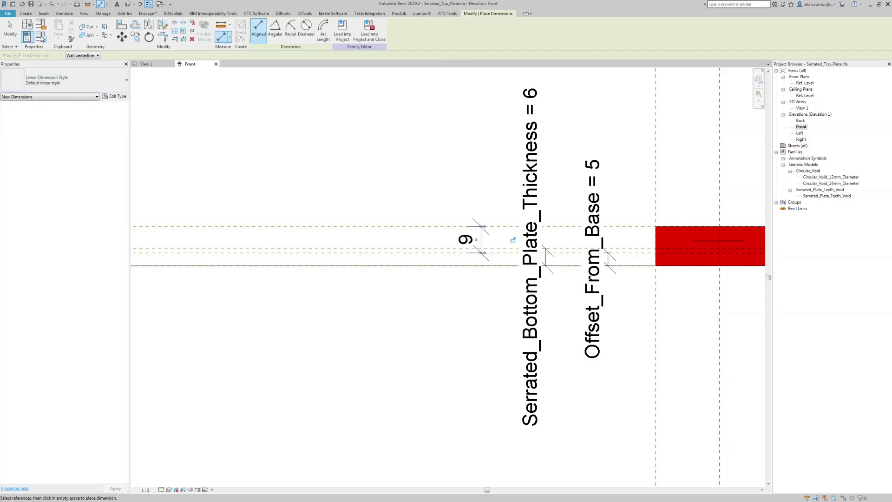
pyautogui.press('Escape')
# Step: Label the 9 dimension Serrated_Top_Plate_Thickness
pyautogui.click(472, 240)
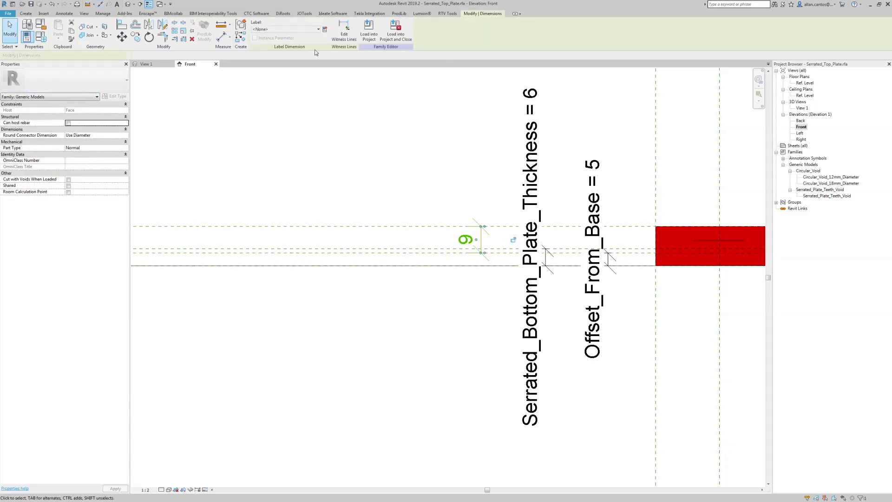
pyautogui.click(317, 29)
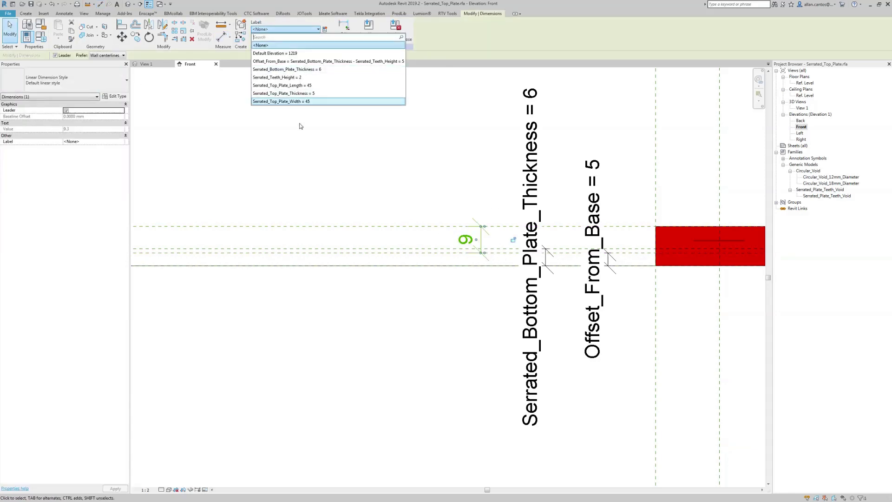
pyautogui.click(283, 94)
pyautogui.press('Escape')
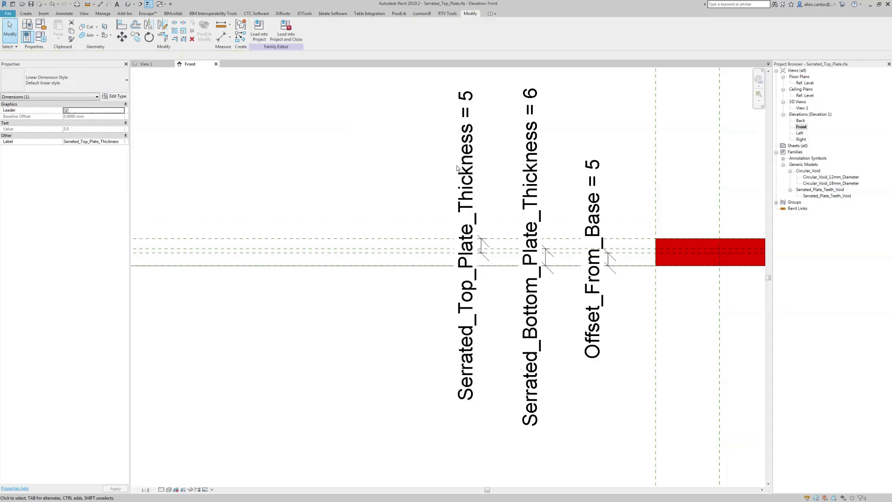
pyautogui.scroll(-3, 330, 167)
pyautogui.scroll(5, 567, 182)
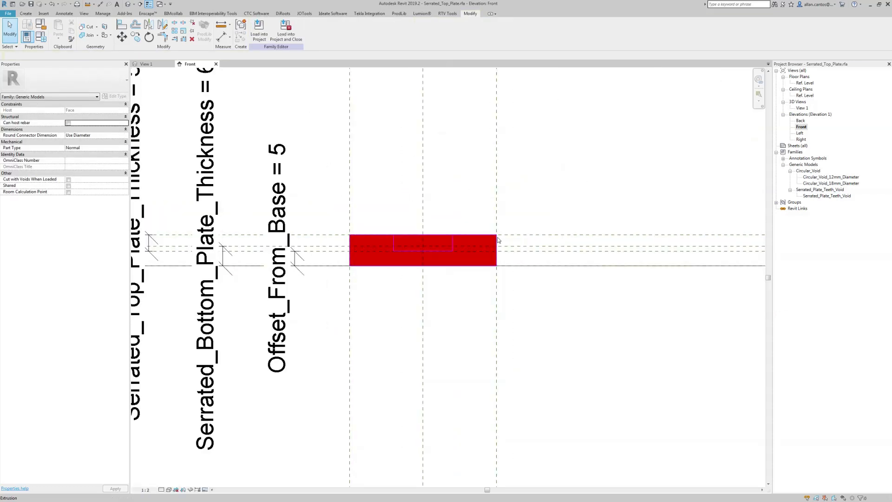
# Step: Move the plate extrusion's bottom up to the void midline so it spans 0 to 5
pyautogui.click(497, 244)
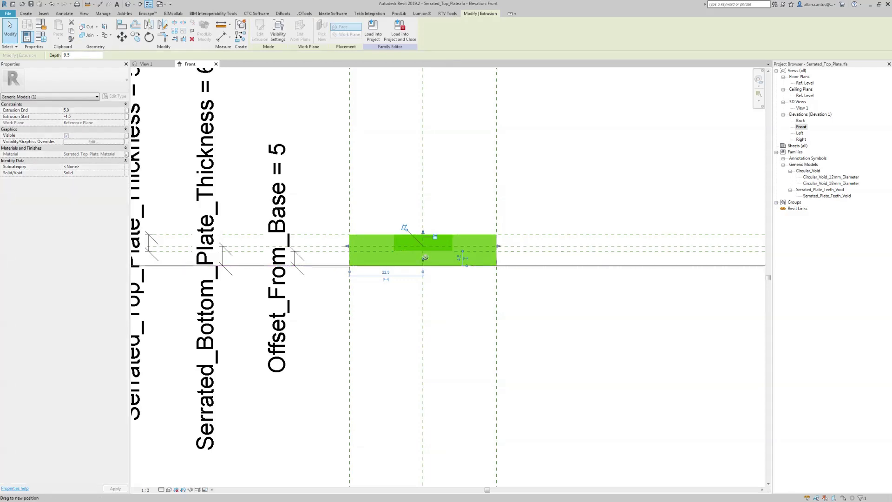
pyautogui.moveTo(425, 257); pyautogui.dragTo(424, 257)
pyautogui.click(772, 494)
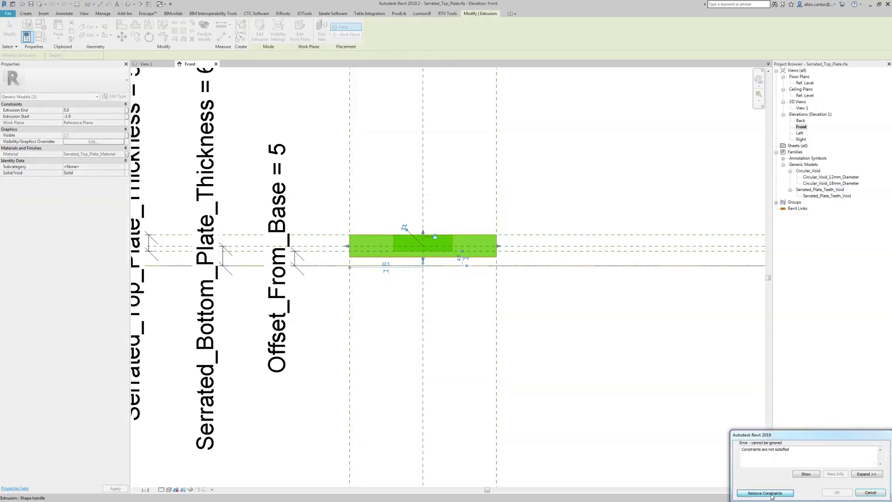
pyautogui.moveTo(423, 262); pyautogui.dragTo(424, 253)
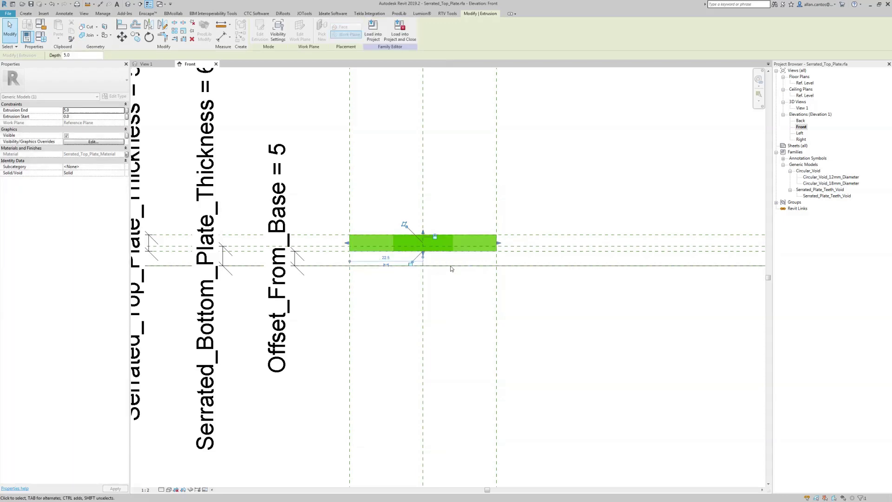
pyautogui.click(564, 197)
pyautogui.scroll(-2, 563, 197)
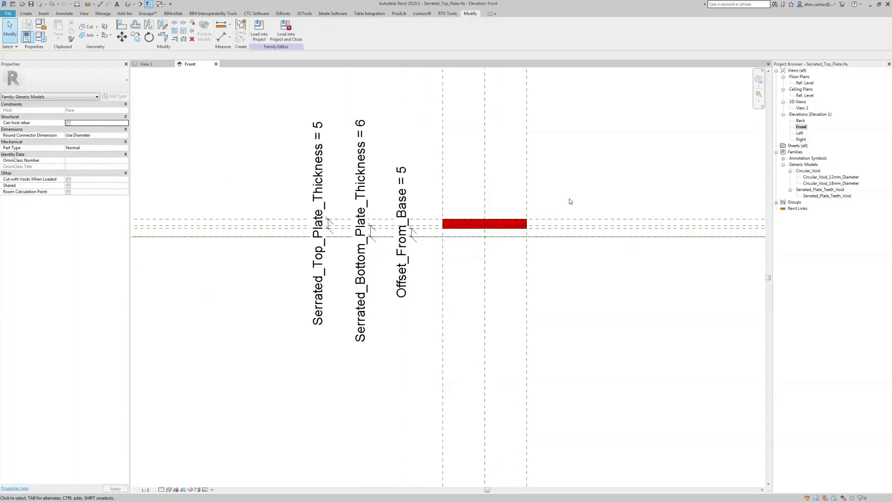
pyautogui.scroll(1, 458, 211)
pyautogui.click(41, 37)
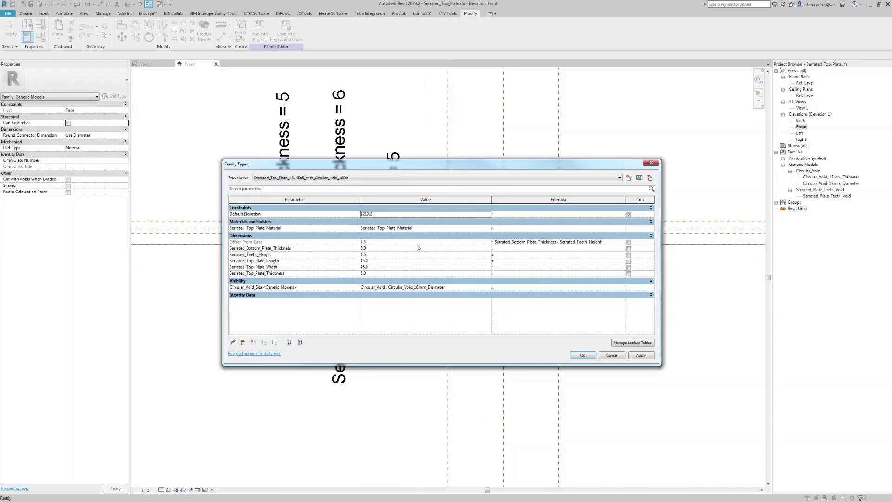
pyautogui.moveTo(407, 166); pyautogui.dragTo(457, 287)
pyautogui.click(441, 354)
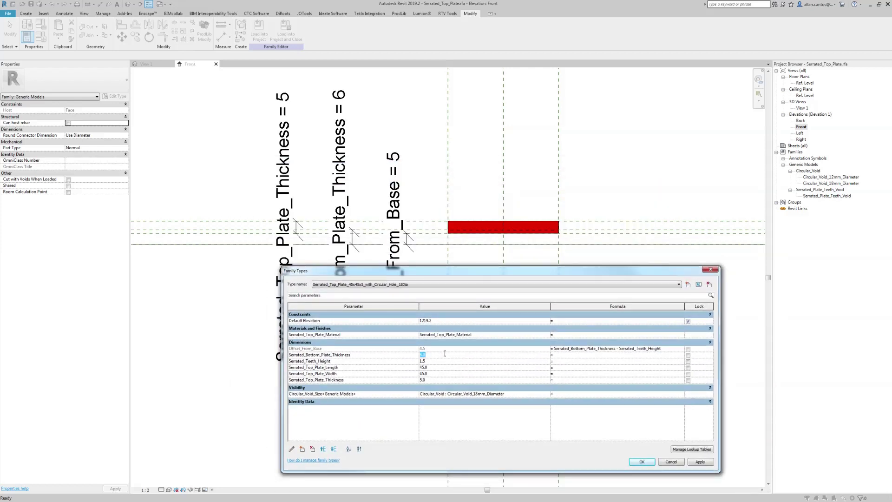
pyautogui.click(703, 463)
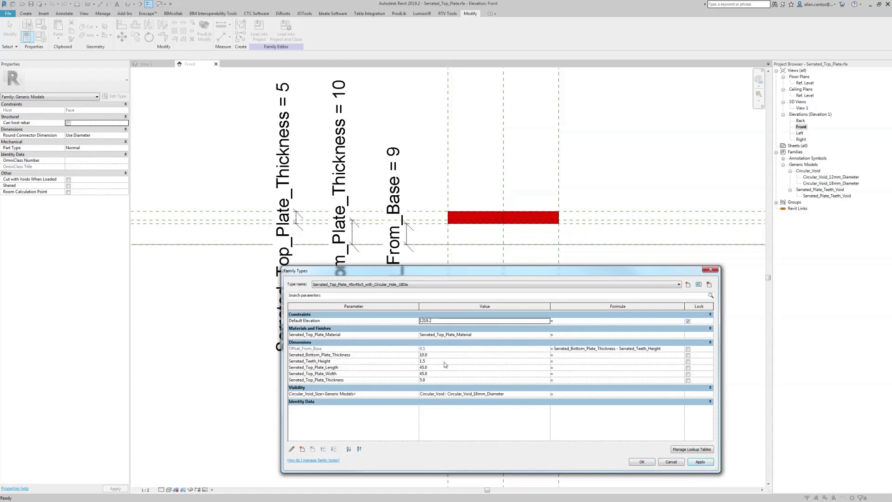
pyautogui.click(441, 380)
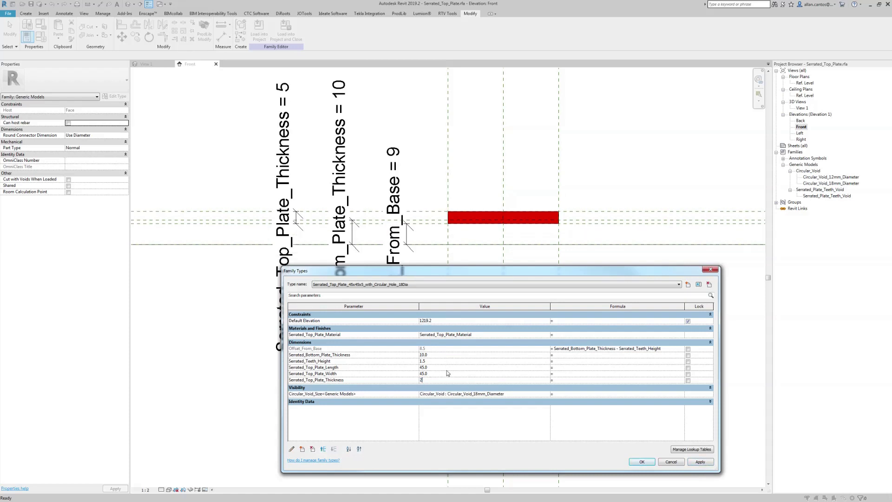
pyautogui.click(699, 462)
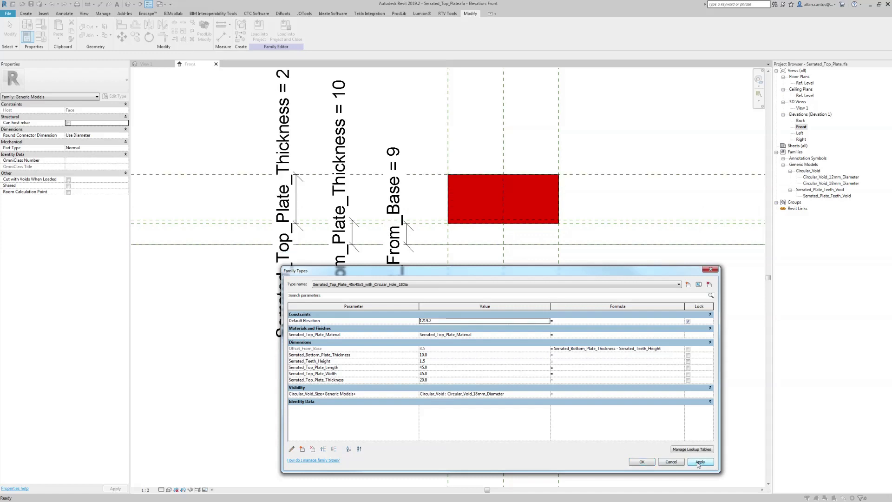
pyautogui.click(434, 379)
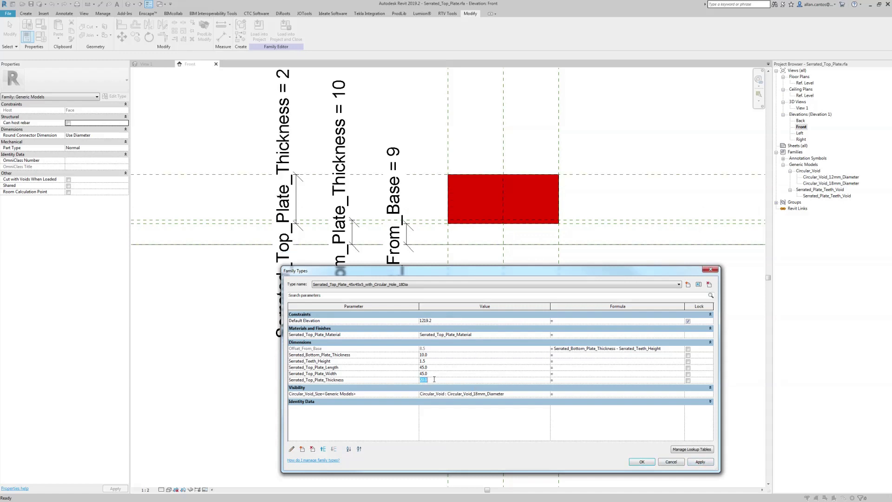
pyautogui.press('Tab')
pyautogui.click(435, 355)
pyautogui.write('6')
pyautogui.press('Tab')
pyautogui.click(698, 462)
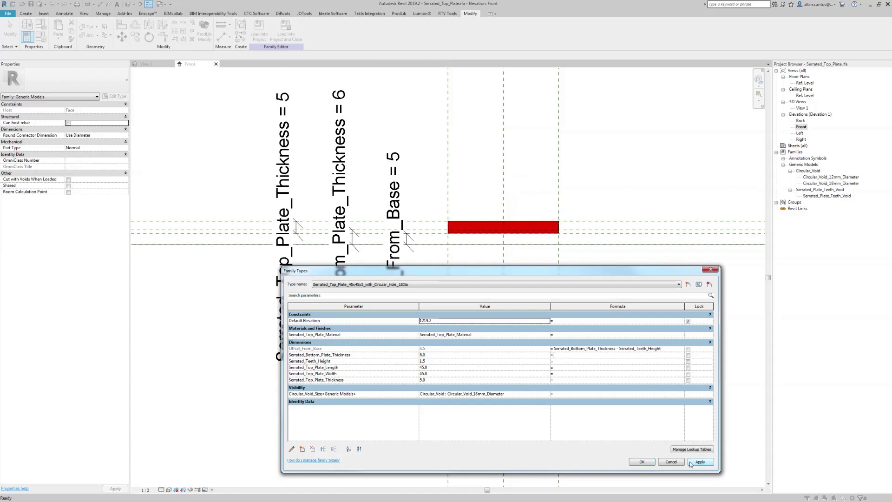
pyautogui.click(641, 462)
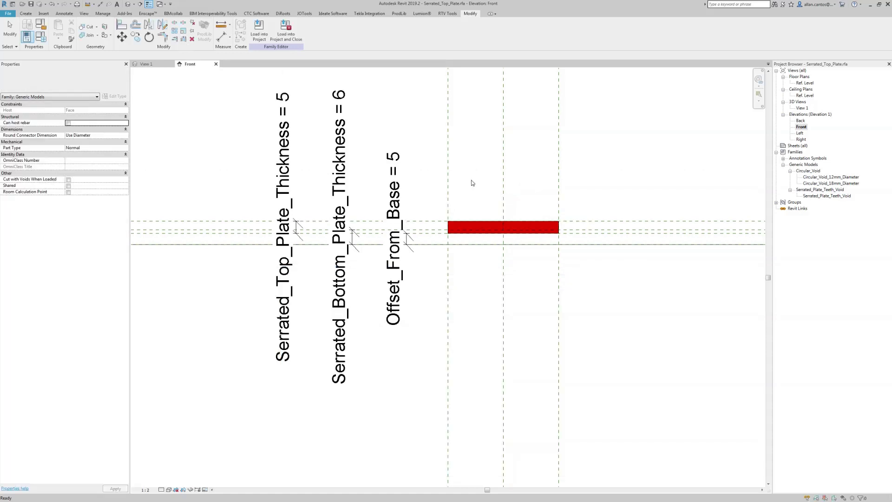
# Step: In the 3D view, rehost the teeth void onto the plate face so serrations cut the underside
pyautogui.click(216, 64)
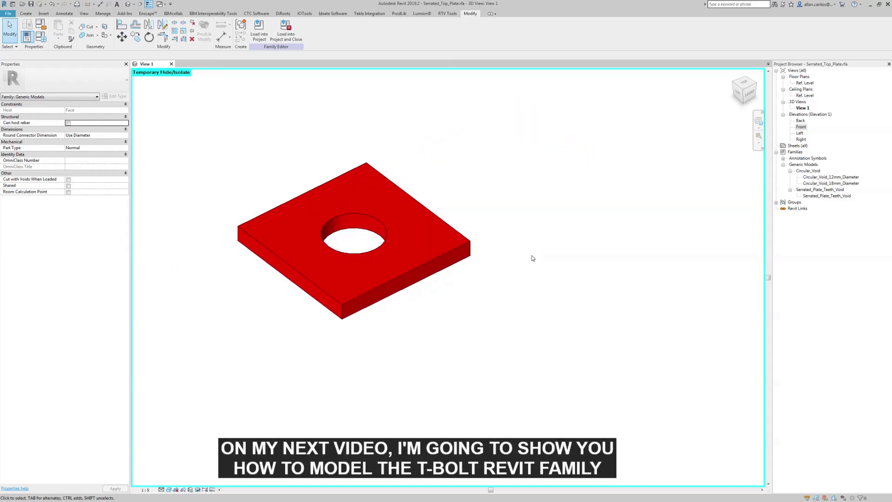
pyautogui.click(487, 235)
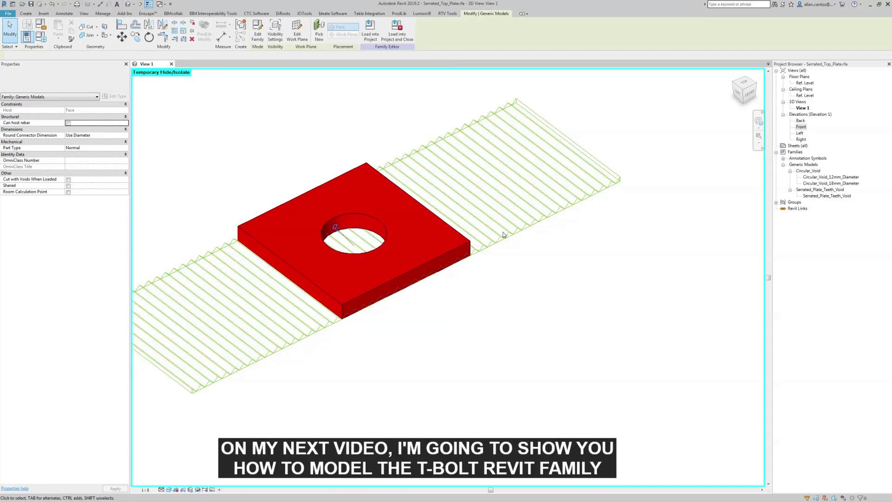
pyautogui.press('Escape')
pyautogui.keyDown('shift'); pyautogui.moveTo(483, 236); pyautogui.dragTo(448, 64, button='middle'); pyautogui.keyUp('shift')
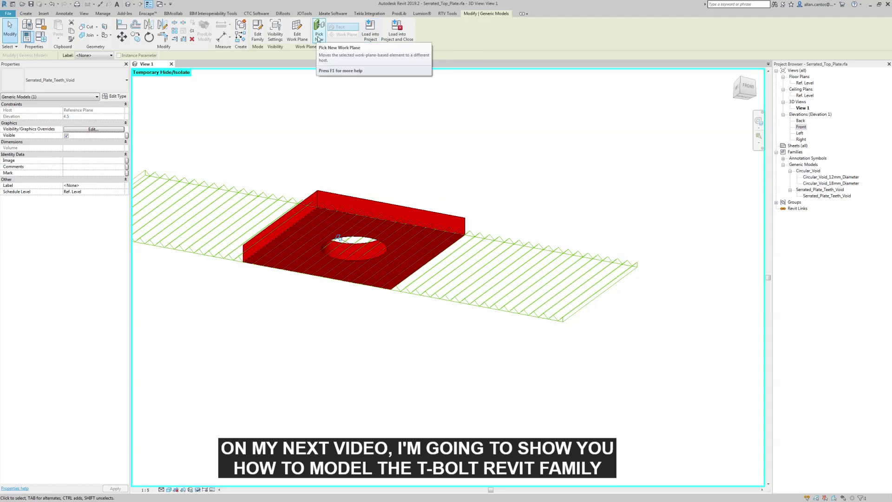
pyautogui.click(297, 36)
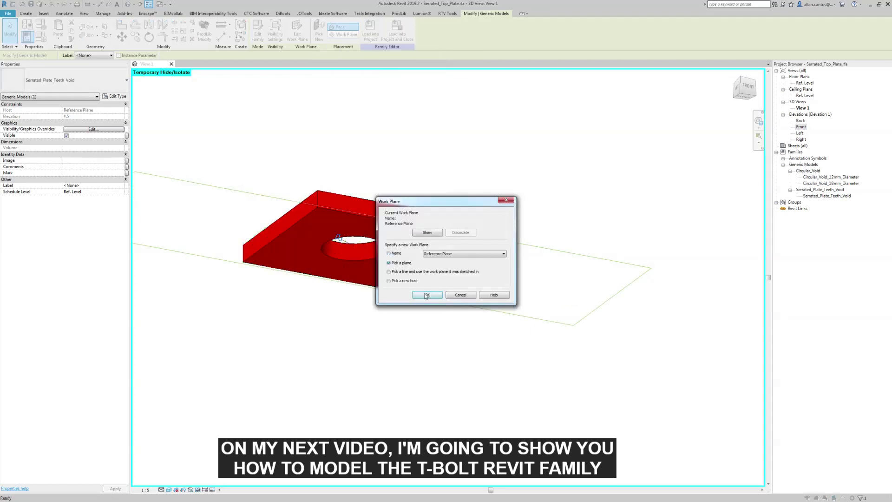
pyautogui.click(426, 295)
pyautogui.click(418, 223)
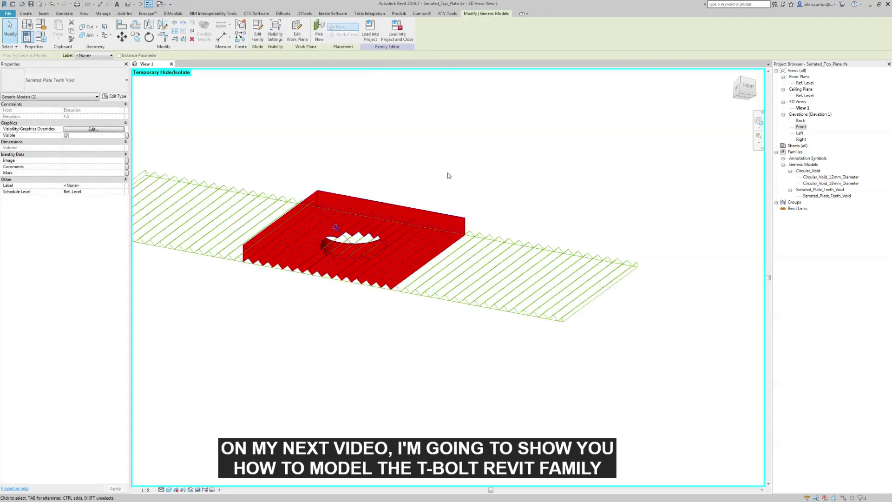
pyautogui.keyDown('shift'); pyautogui.moveTo(448, 175); pyautogui.dragTo(471, 321, button='middle'); pyautogui.keyUp('shift')
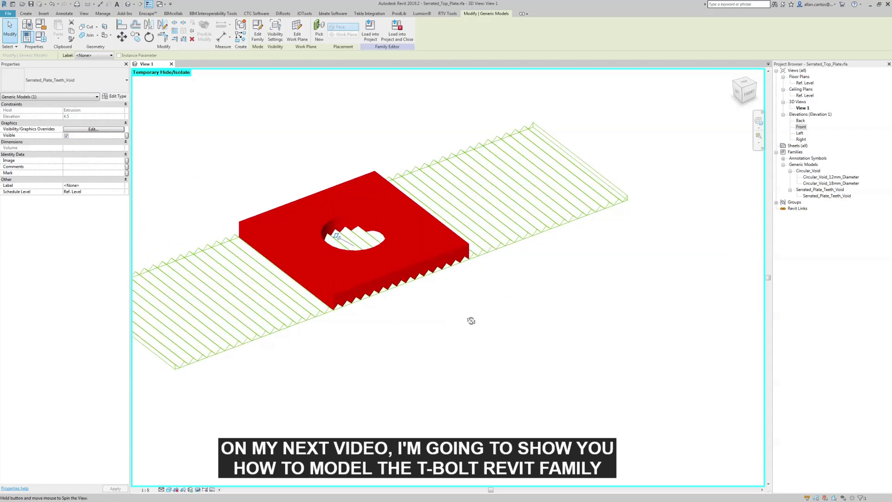
pyautogui.click(353, 131)
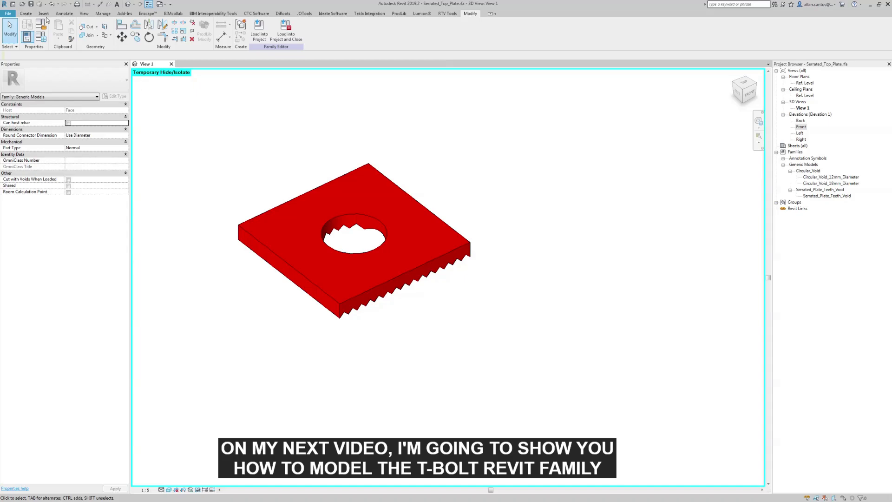